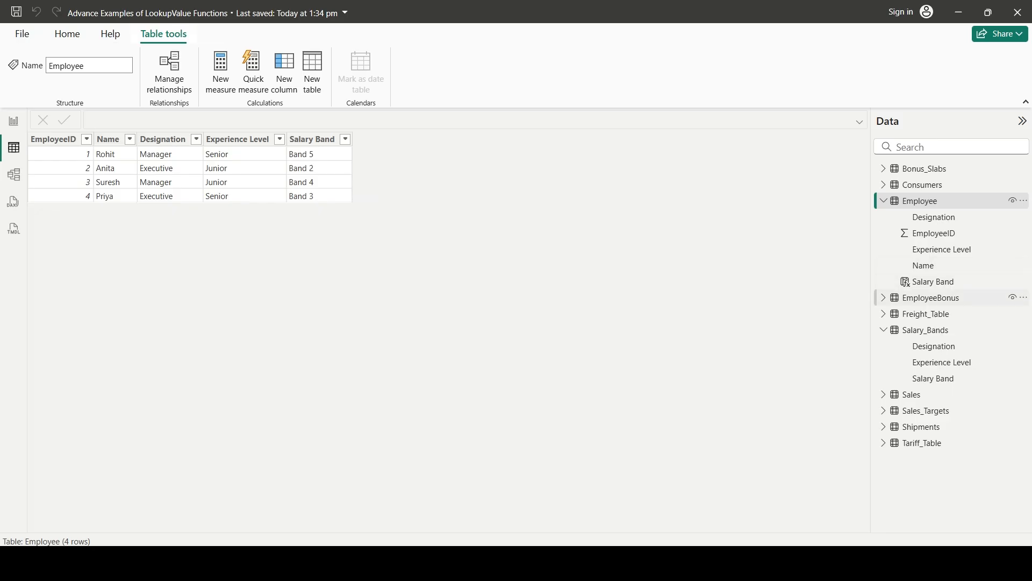
Examine the Salary_Bands and Employee tables and the lookup goal text on the Example 1 report page
left_click(925, 330)
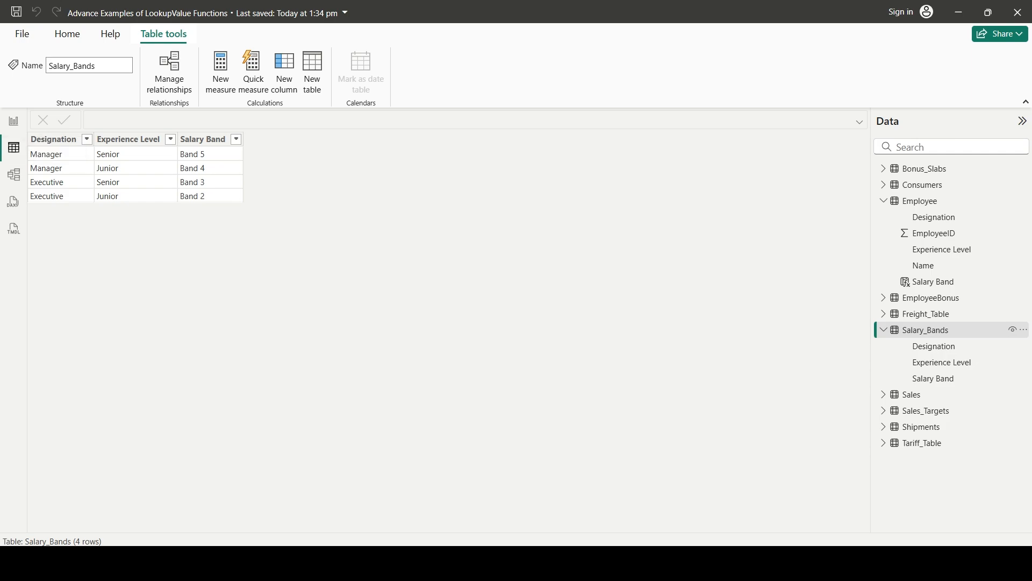
left_click(920, 201)
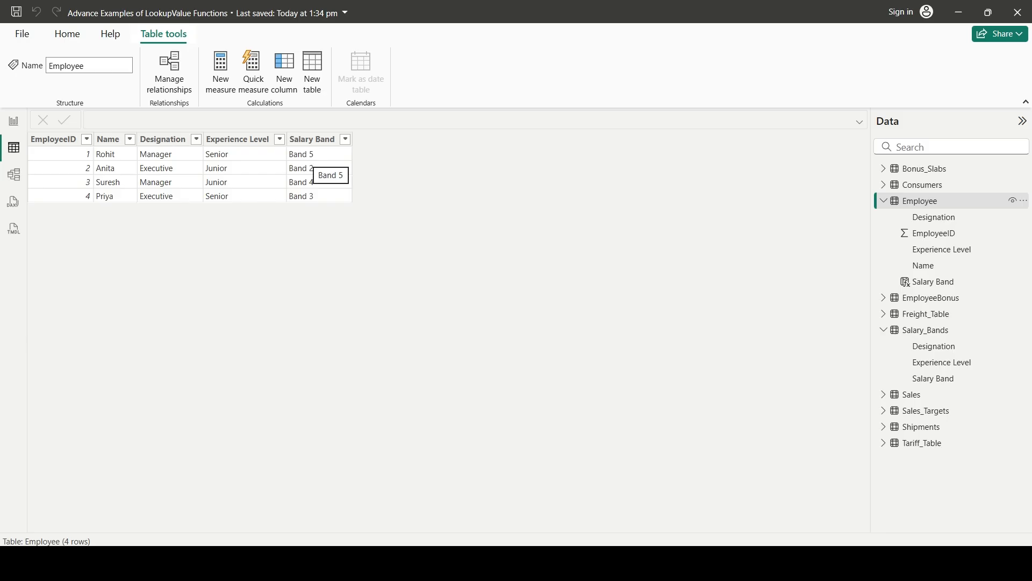
left_click(313, 140)
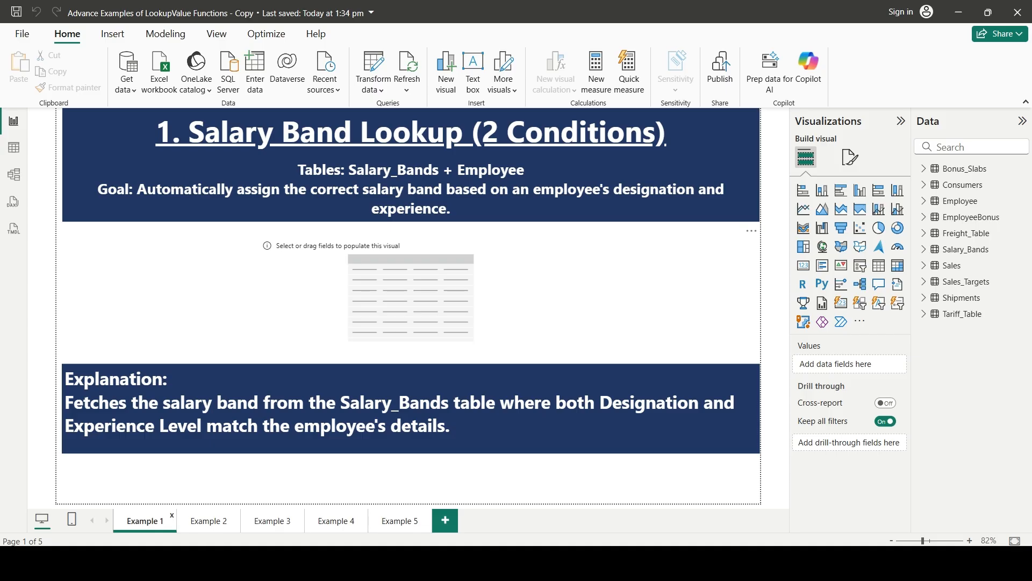
left_click_drag(137, 189, 403, 209)
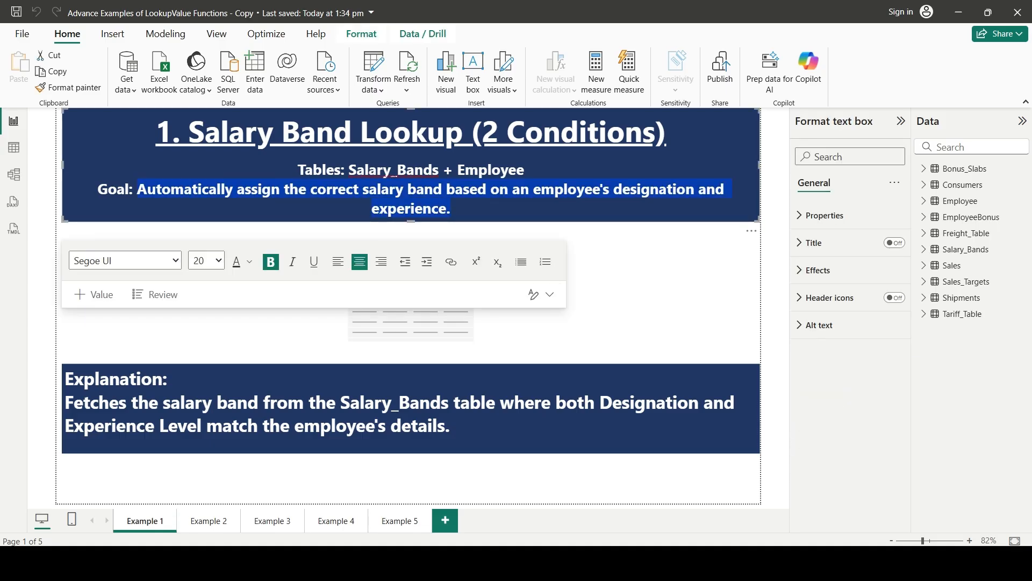
key("Escape")
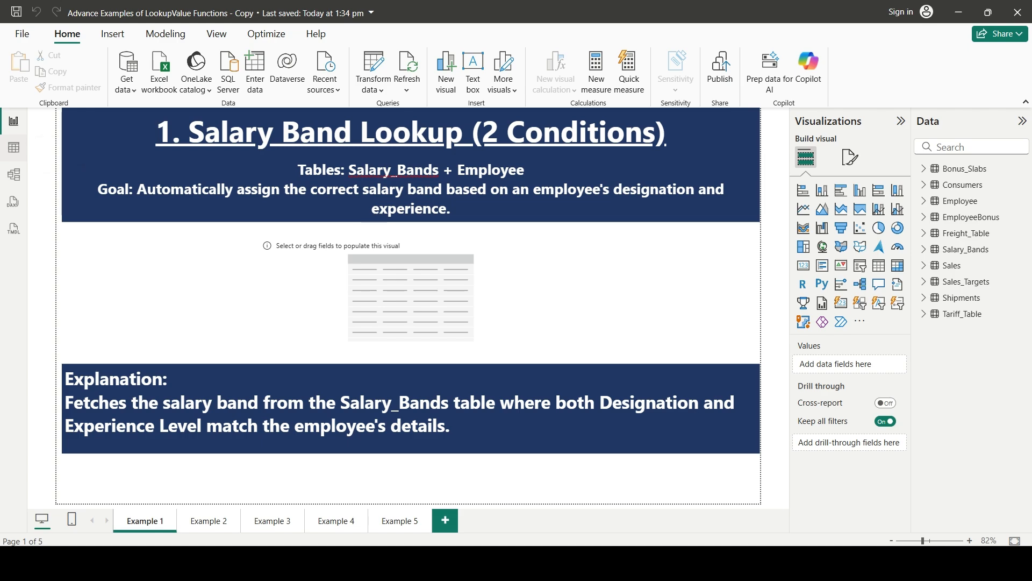
Add a calculated column to the Employee table and begin its formula with the name Salary Band
left_click(14, 147)
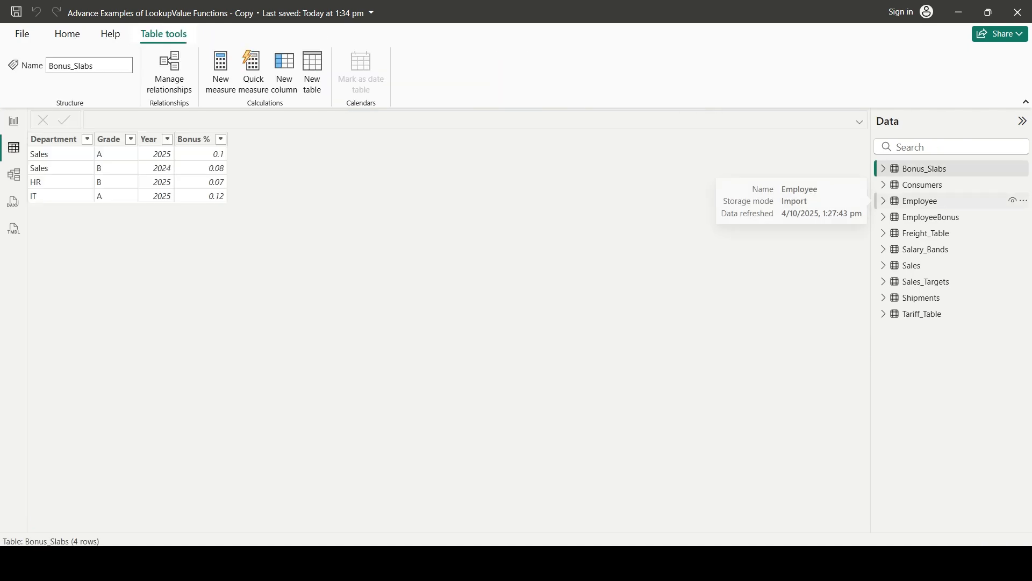
left_click(920, 201)
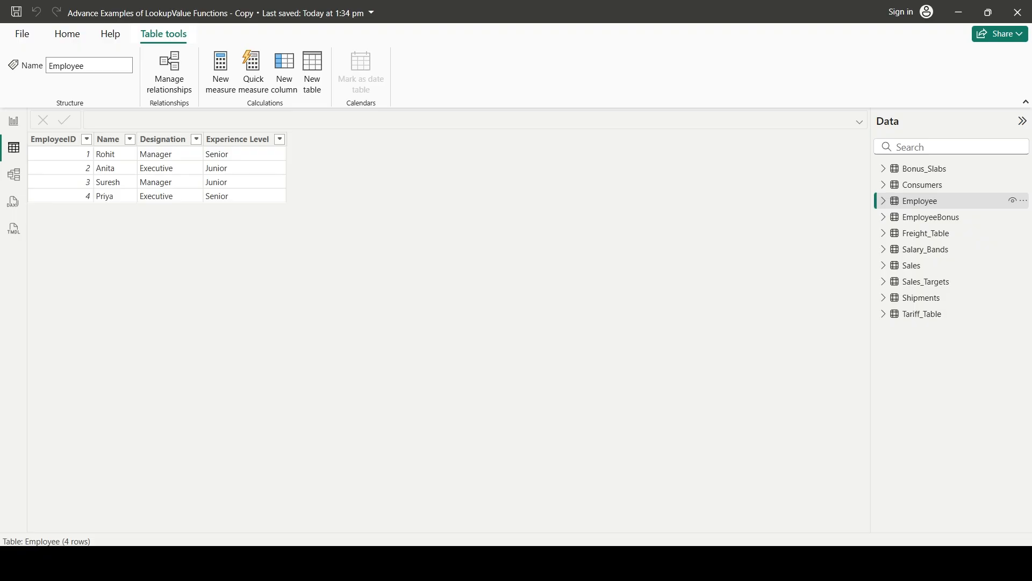
left_click(285, 73)
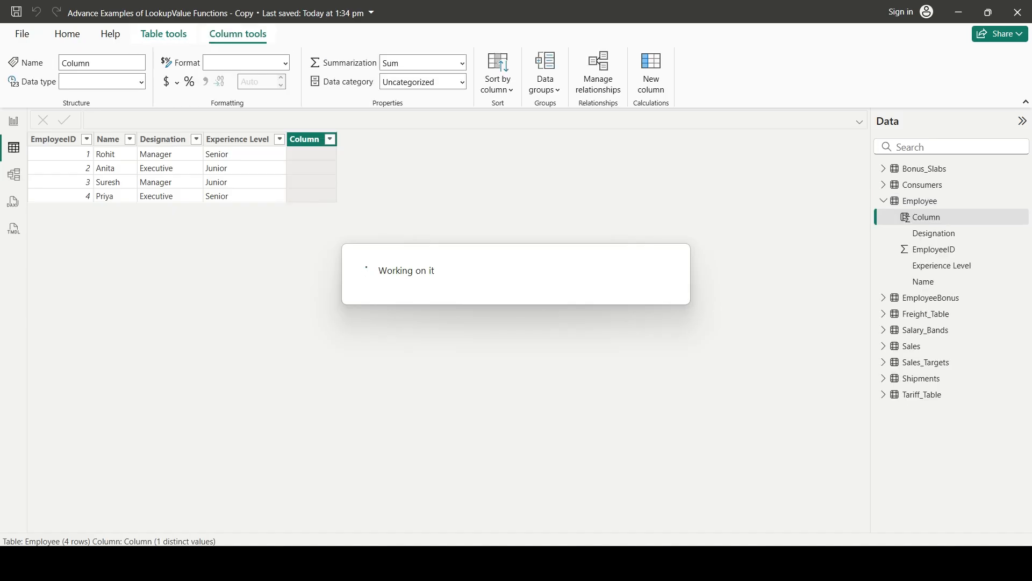
key("ctrl+a")
type("Salary")
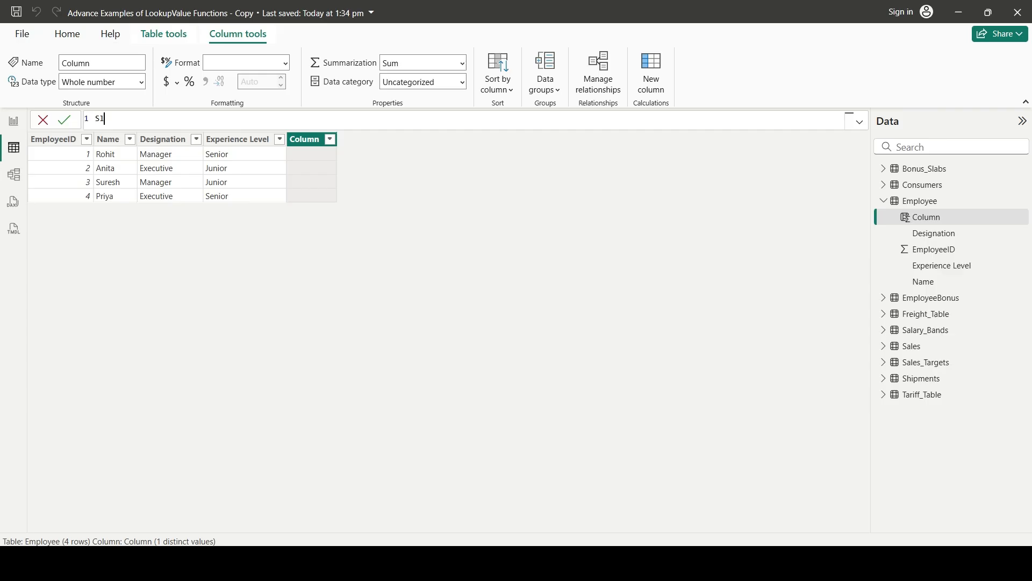
type(" Band =")
key("shift+Return")
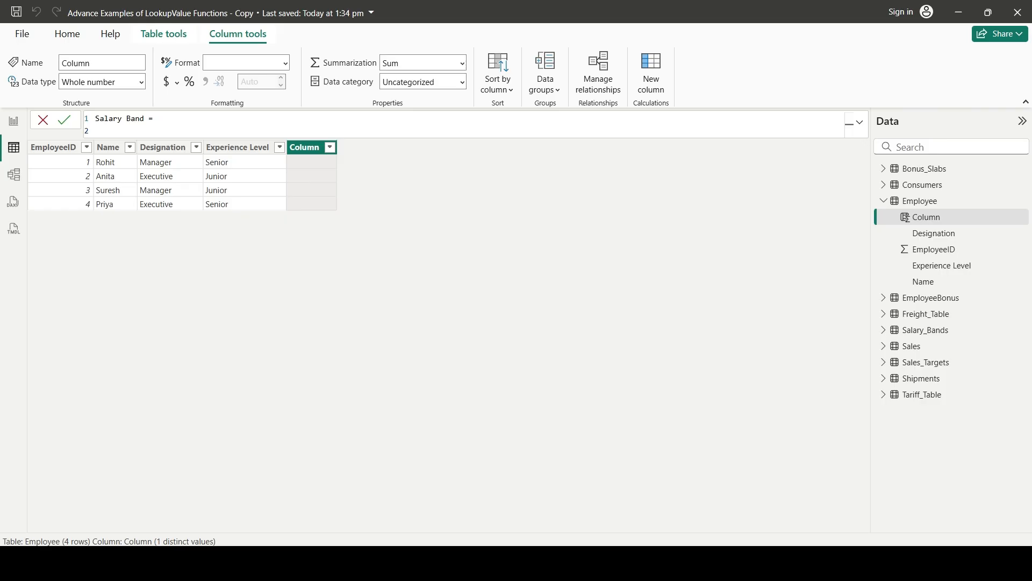
Start a LOOKUPVALUE function on the formula's second line with Salary_Bands[Salary Band] as the result column
type("look")
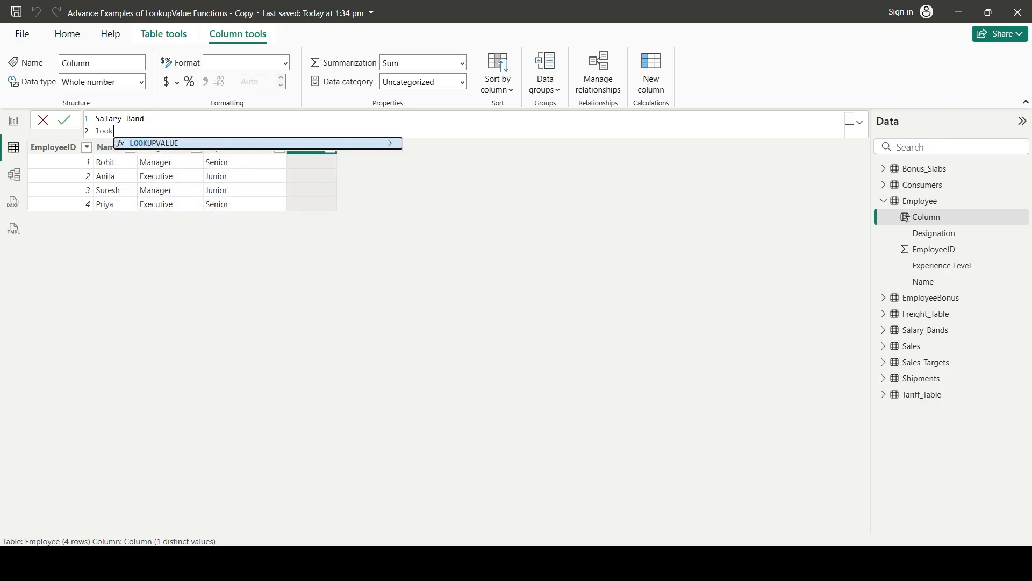
key("Tab")
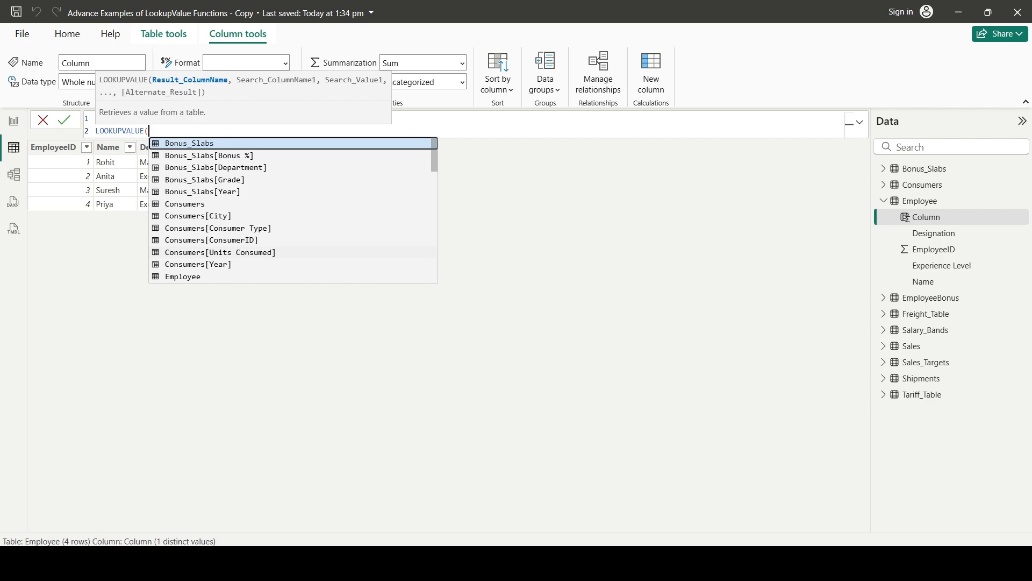
key("shift+Return")
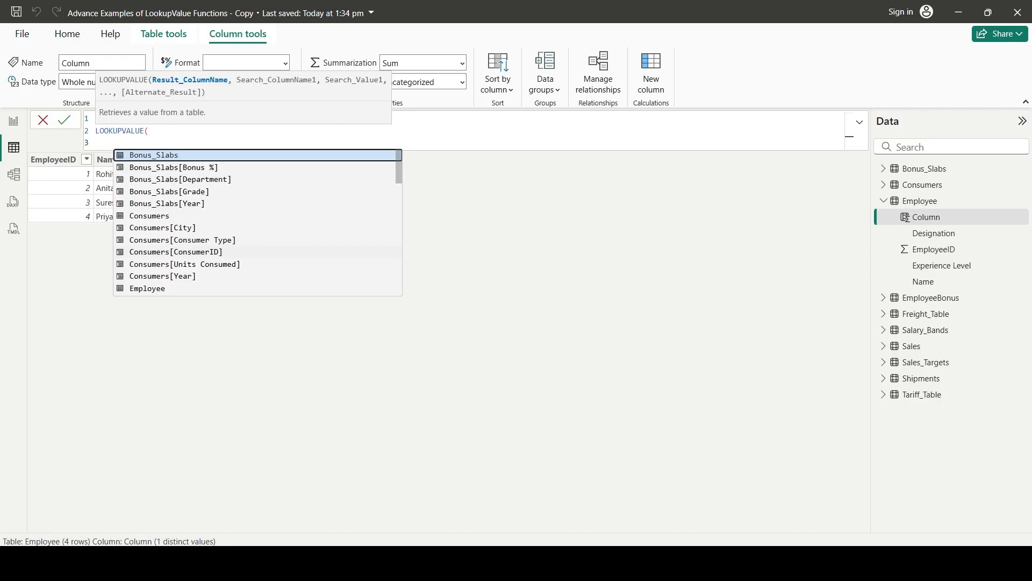
type("salary")
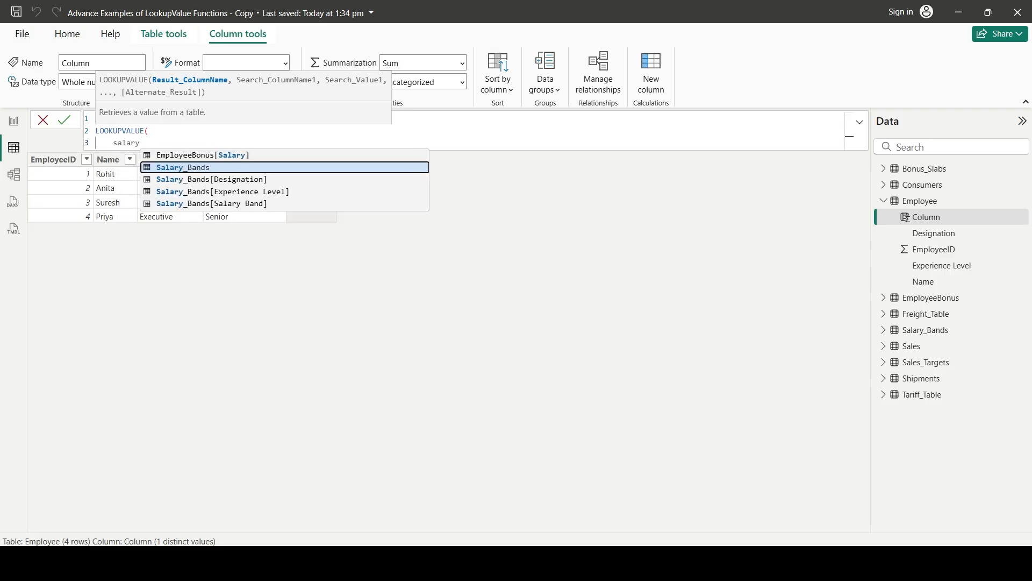
key("Down")
key("Up")
key("Down")
key("Down")
key("Down")
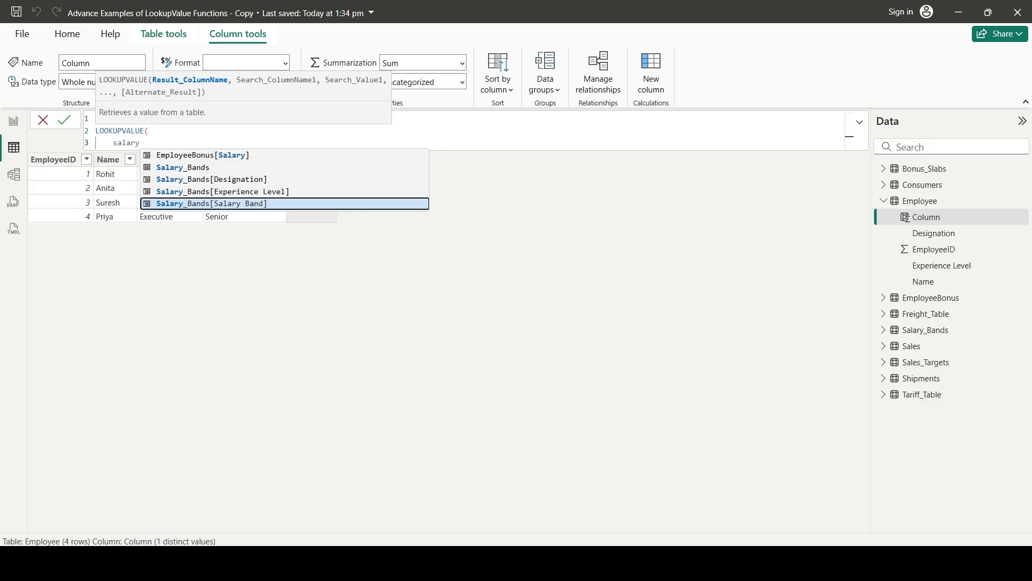
key("Tab")
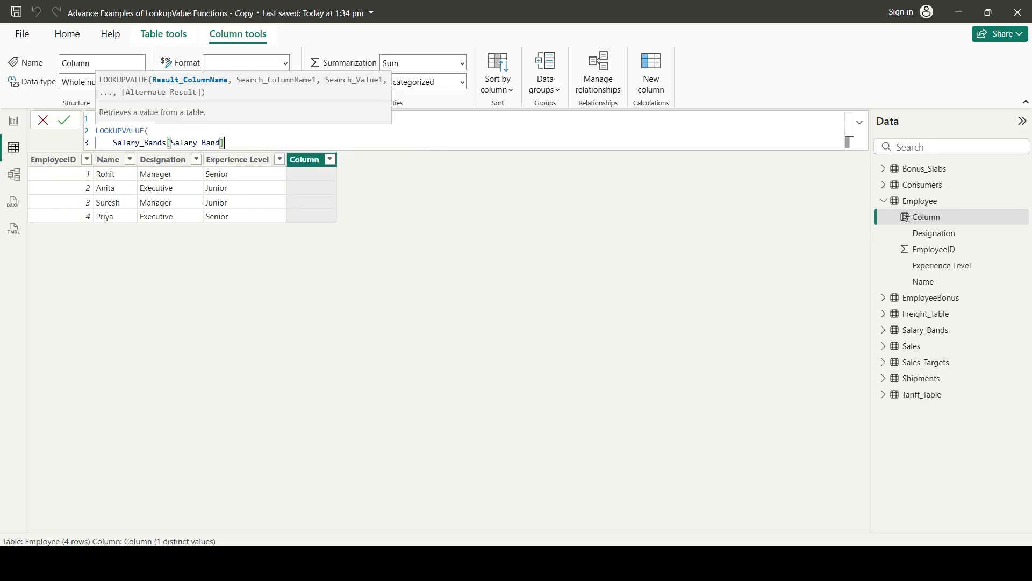
type(",")
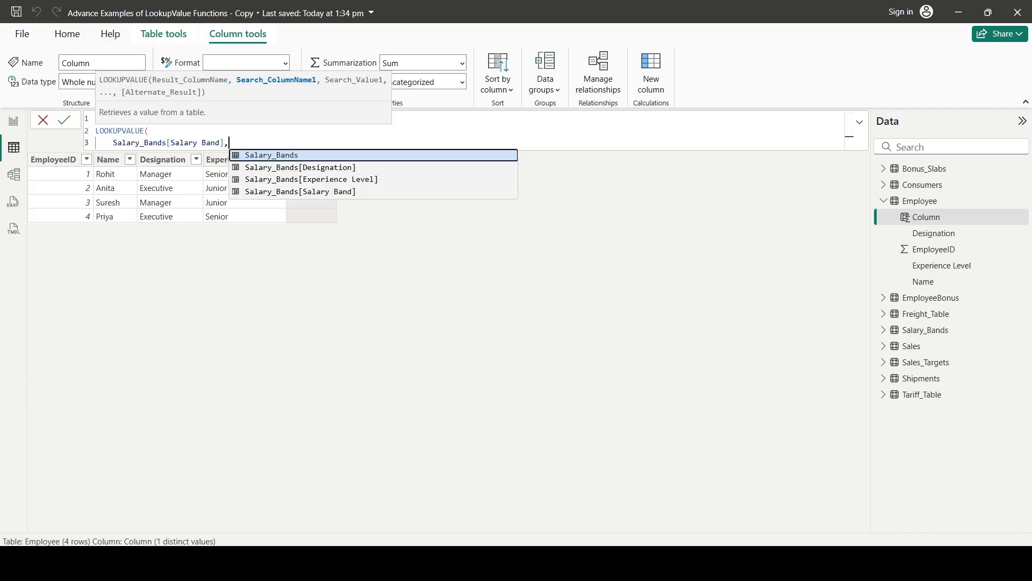
Add the first search condition on a new line, matching Salary_Bands[Designation] to Employee[Designation]
key("shift+Return")
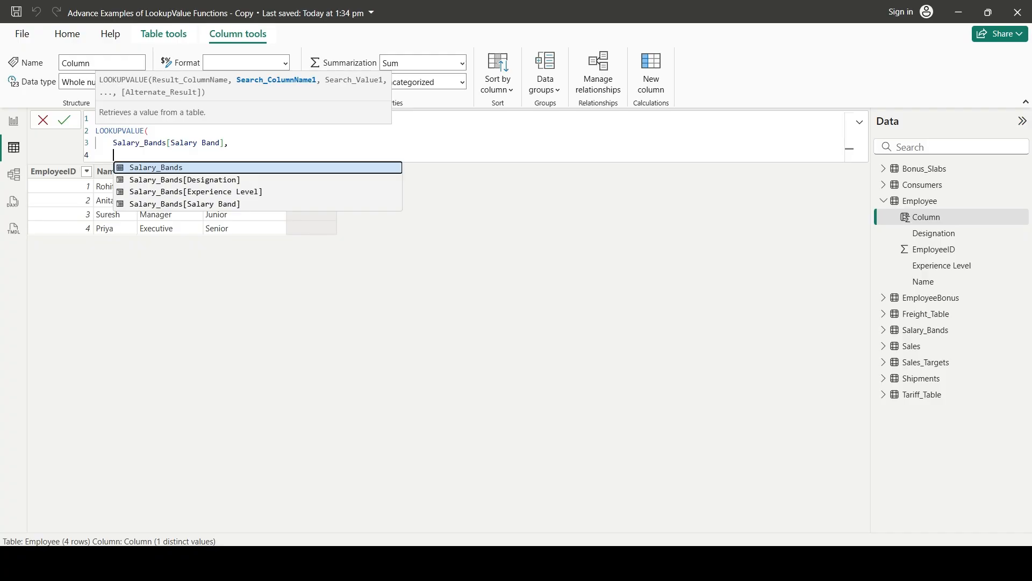
key("Down")
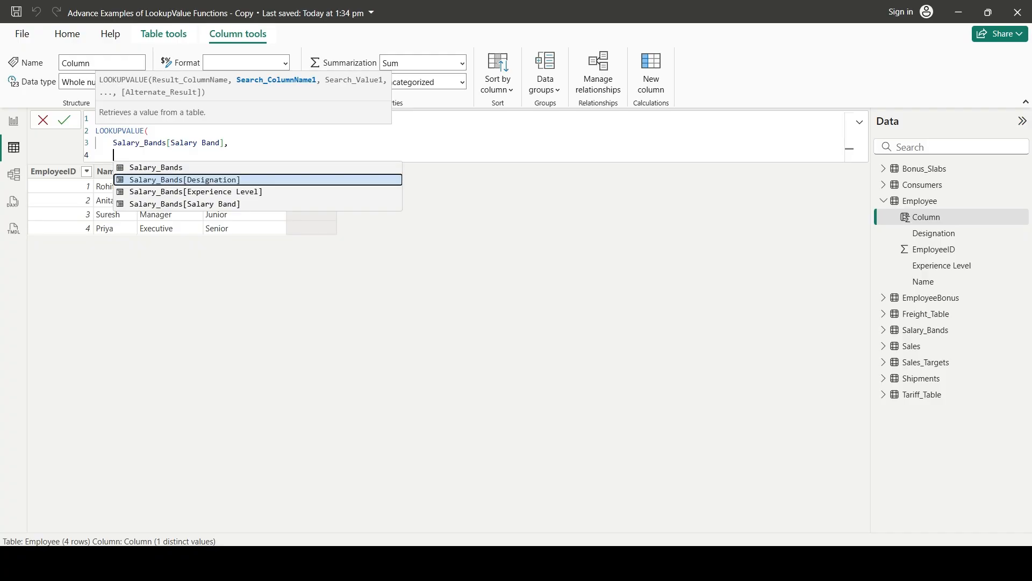
key("Tab")
type(",")
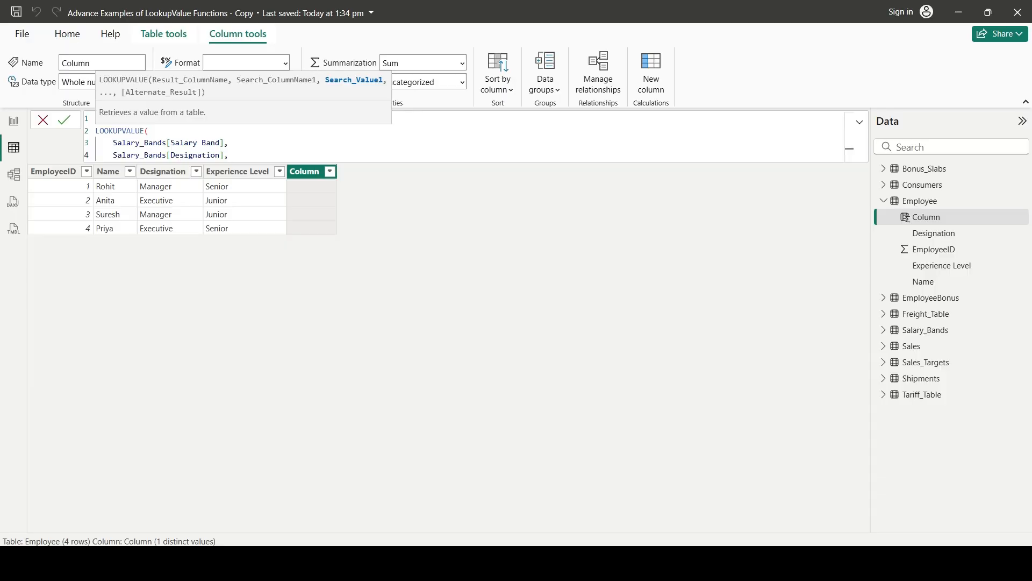
type("emplo")
key("Down")
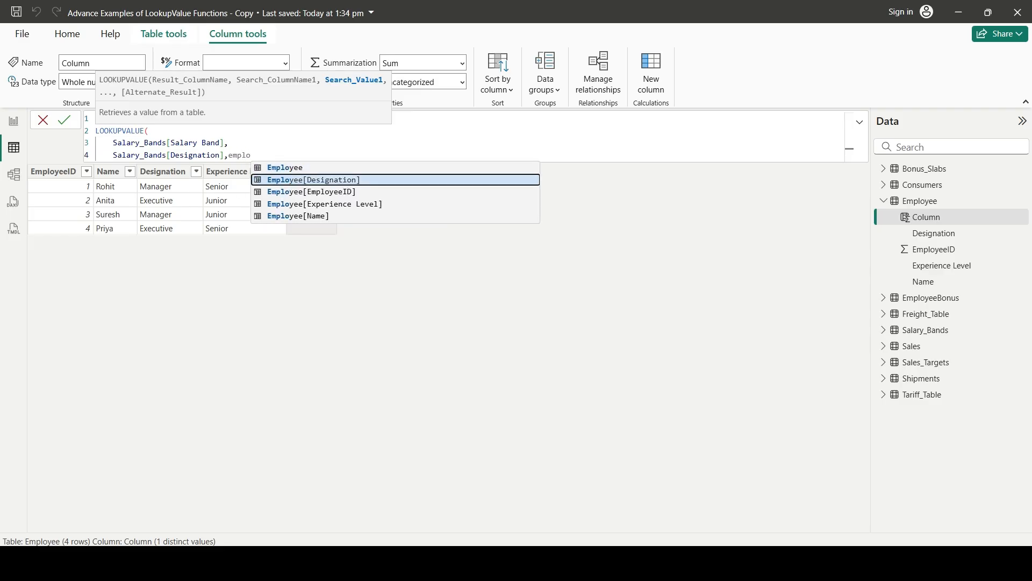
key("Tab")
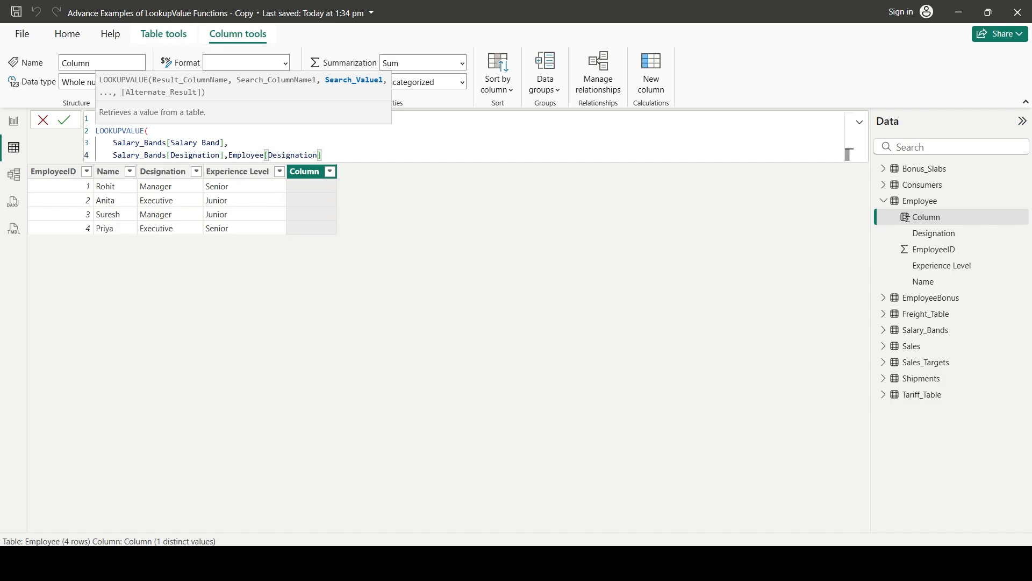
left_click(136, 156)
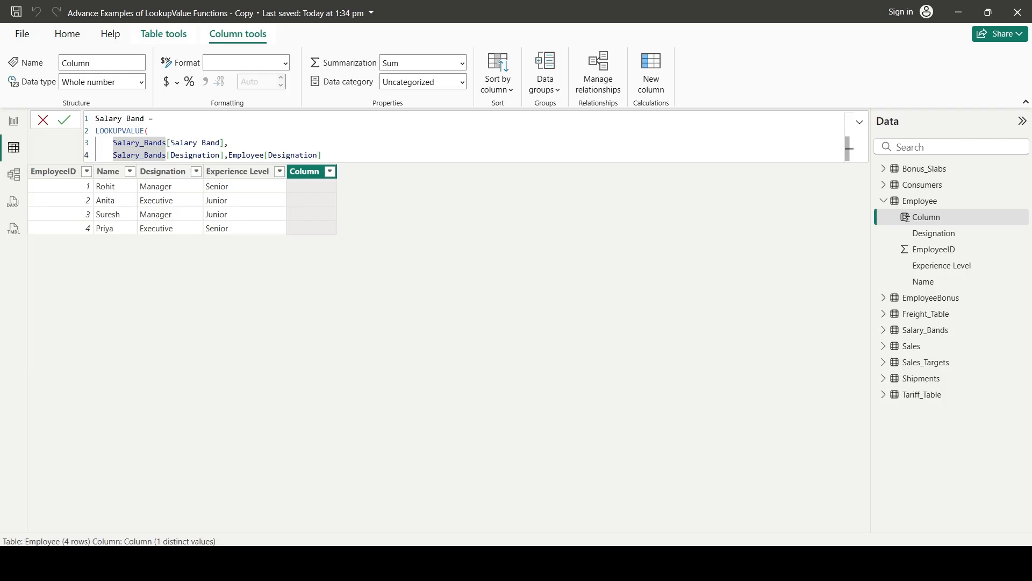
left_click_drag(117, 155, 225, 156)
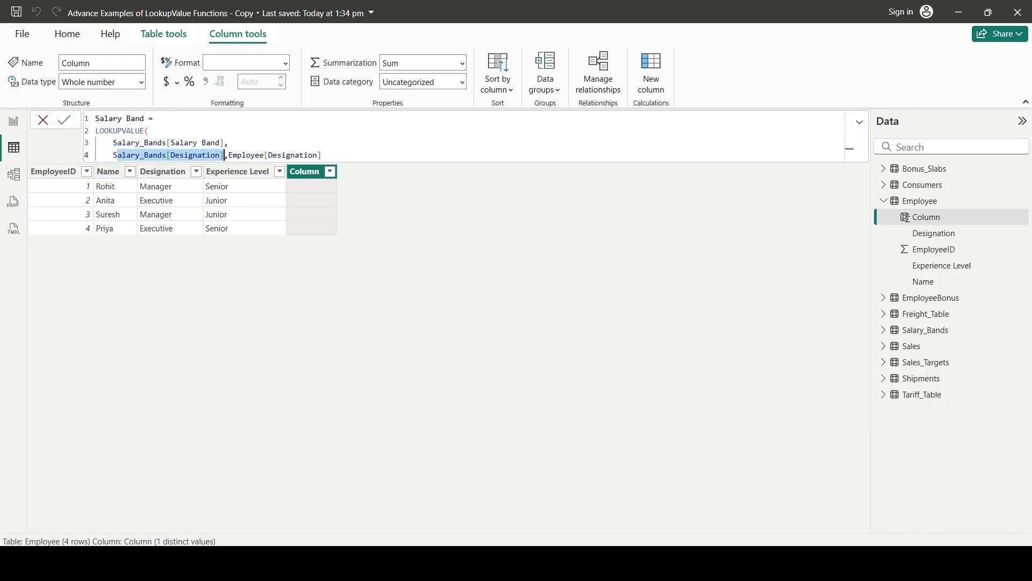
mouse_move(228, 155)
left_mouse_down()
mouse_move(309, 144)
mouse_move(233, 156)
left_mouse_up()
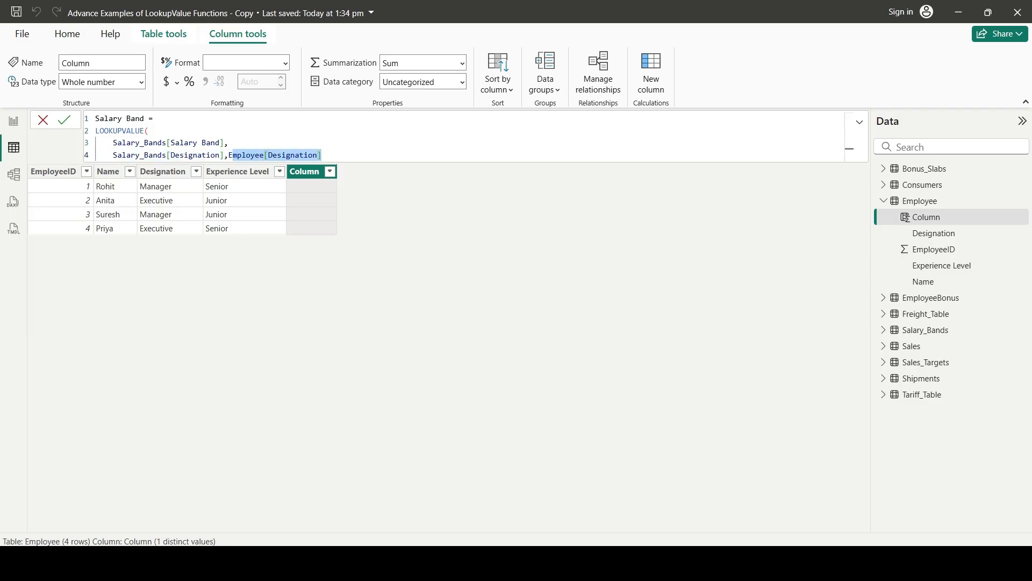
Add the second search condition on a new line, matching Salary_Bands[Experience Level] to Employee[Experience Level], and end with a line break
left_click(322, 156)
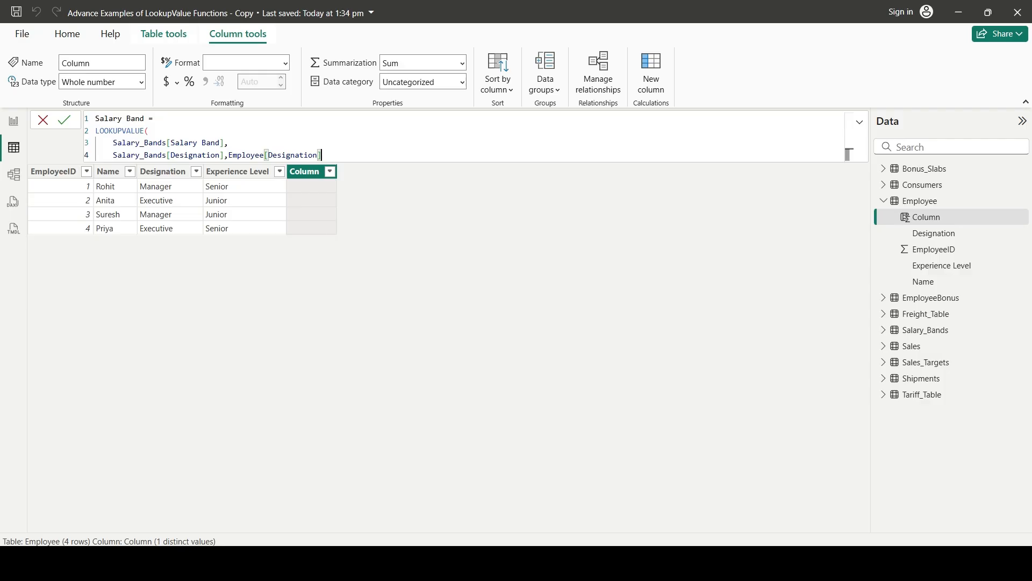
type(",")
key("shift+Return")
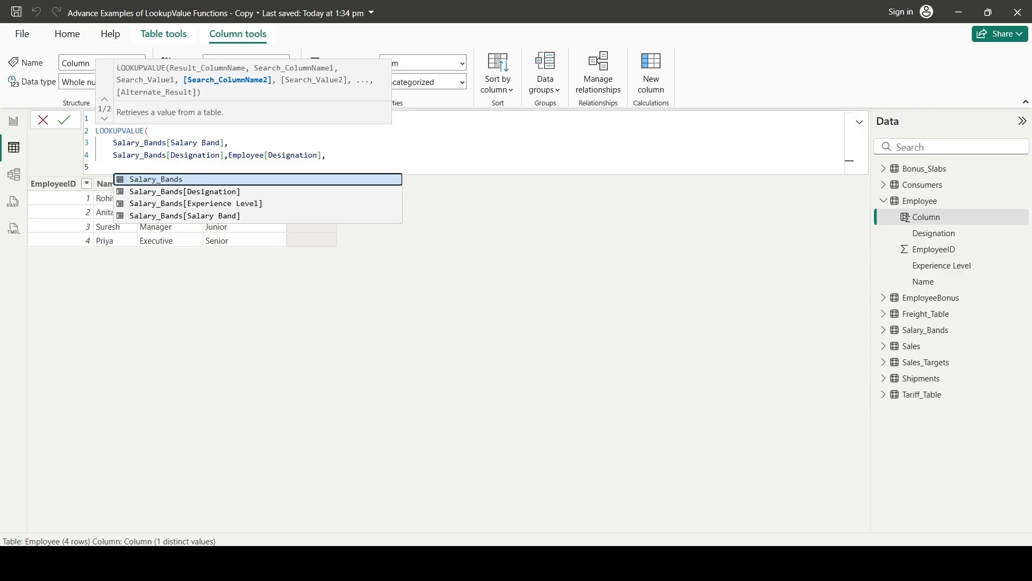
type("sala")
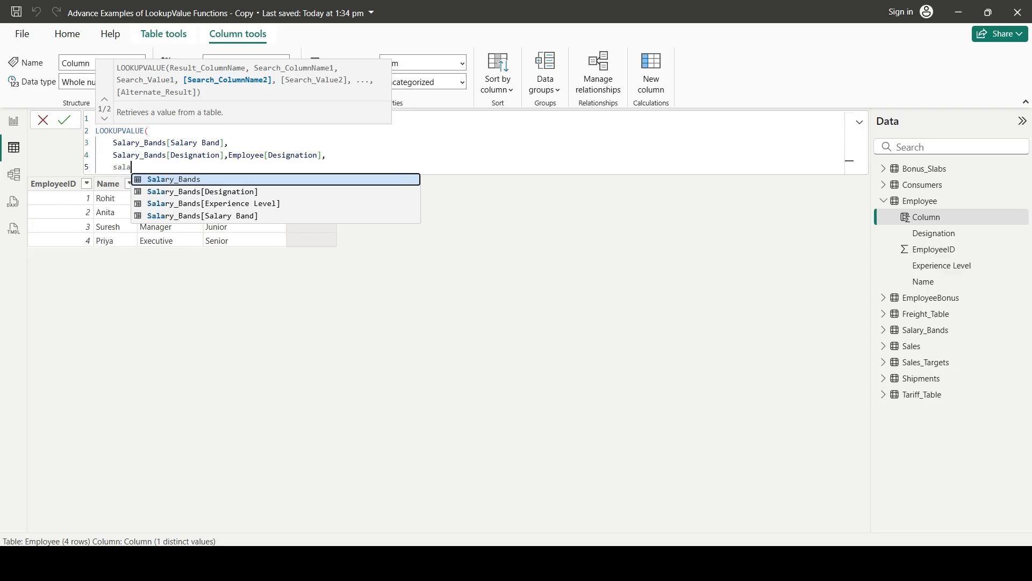
key("Down")
key("Down")
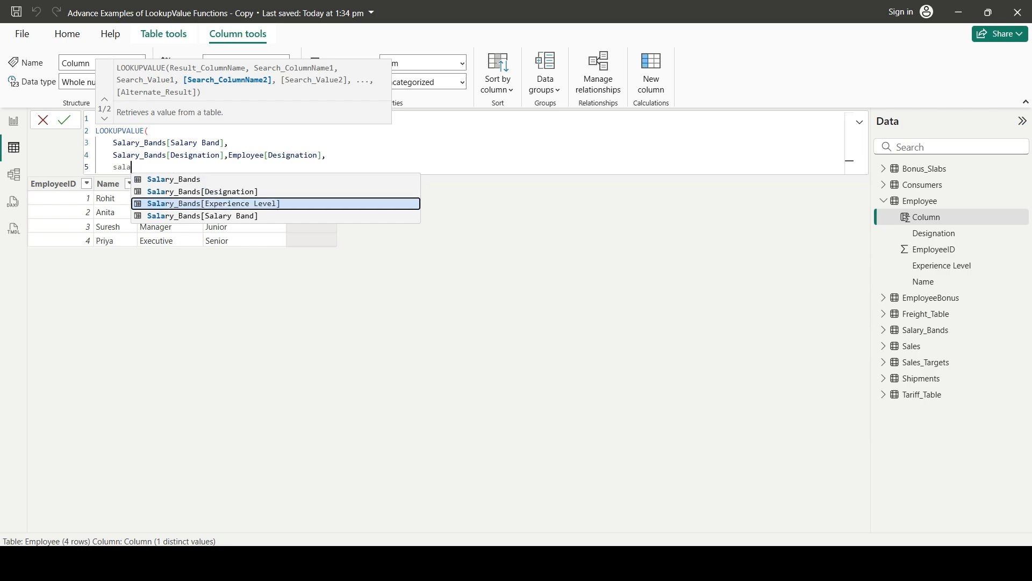
key("Tab")
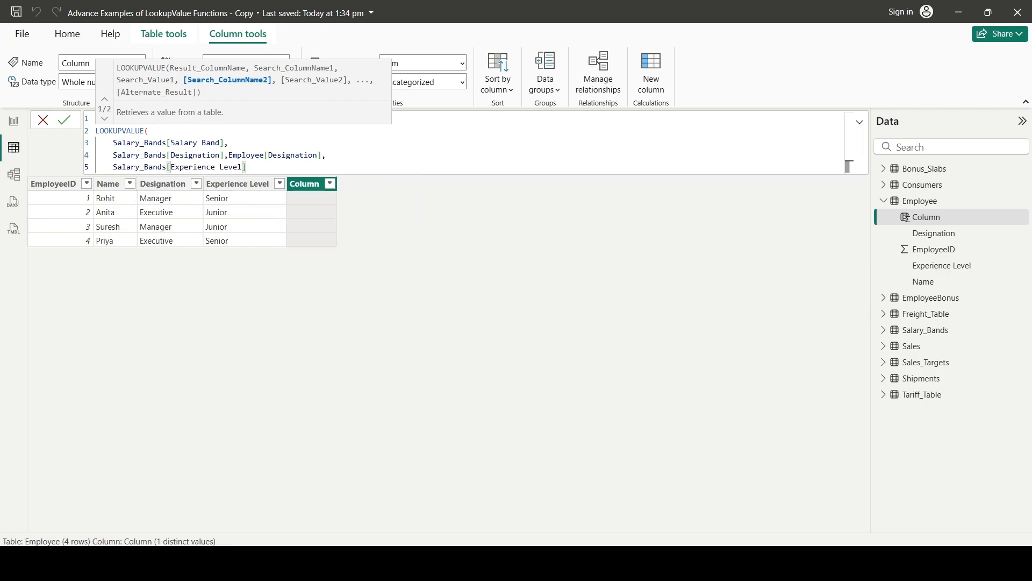
type(",employ")
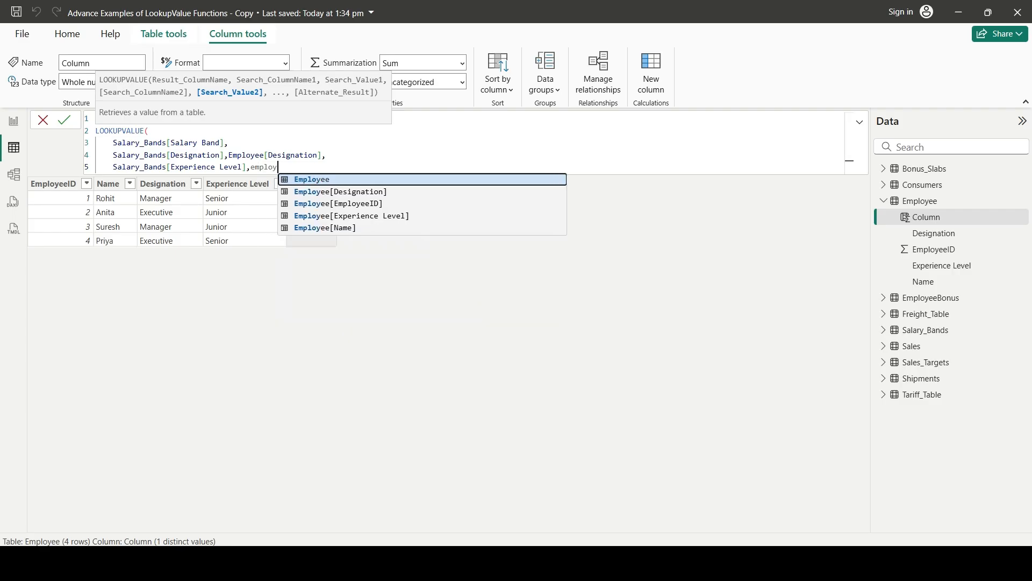
key("Down")
key("Down")
key("Down")
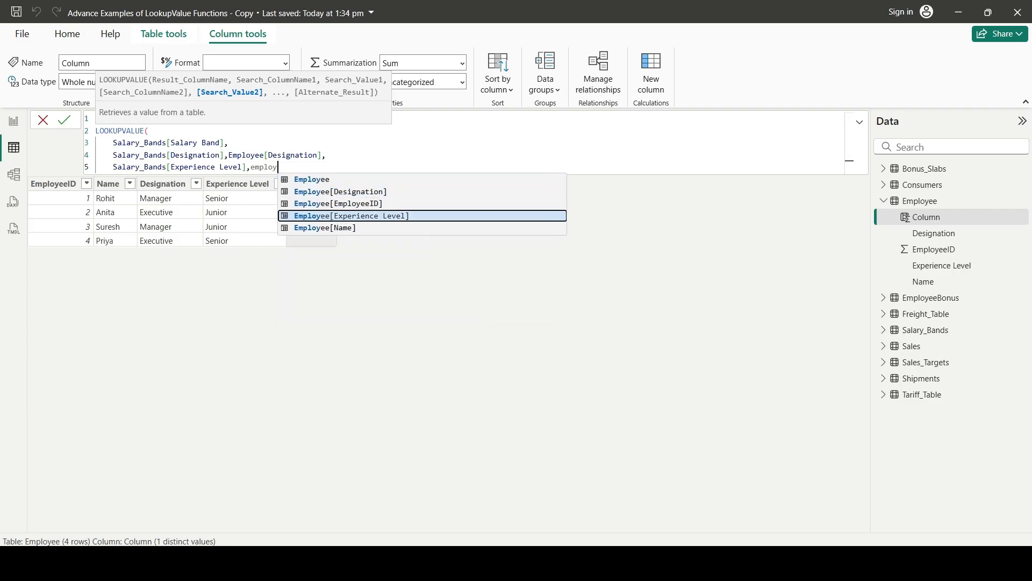
key("Tab")
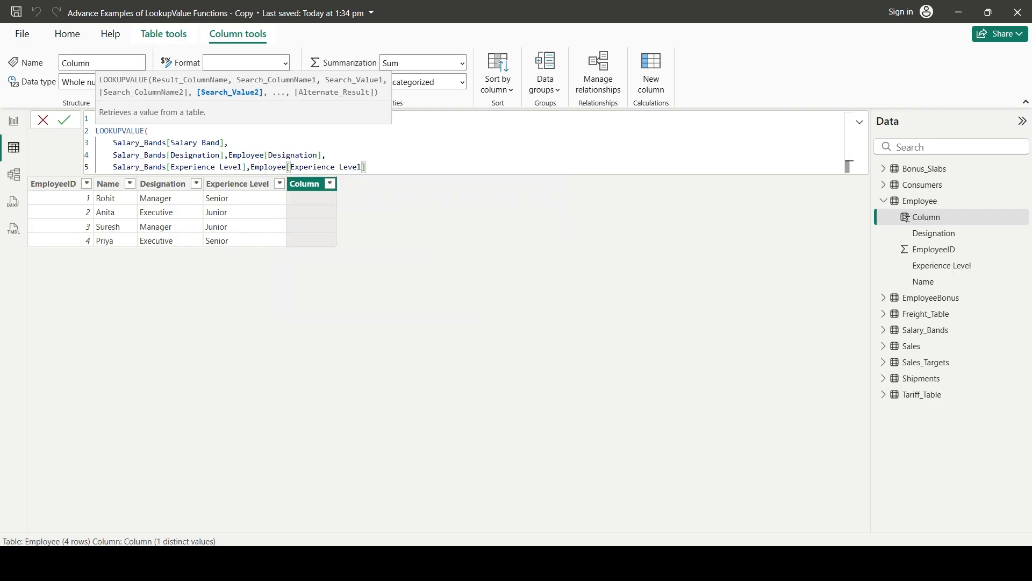
key("shift+Return")
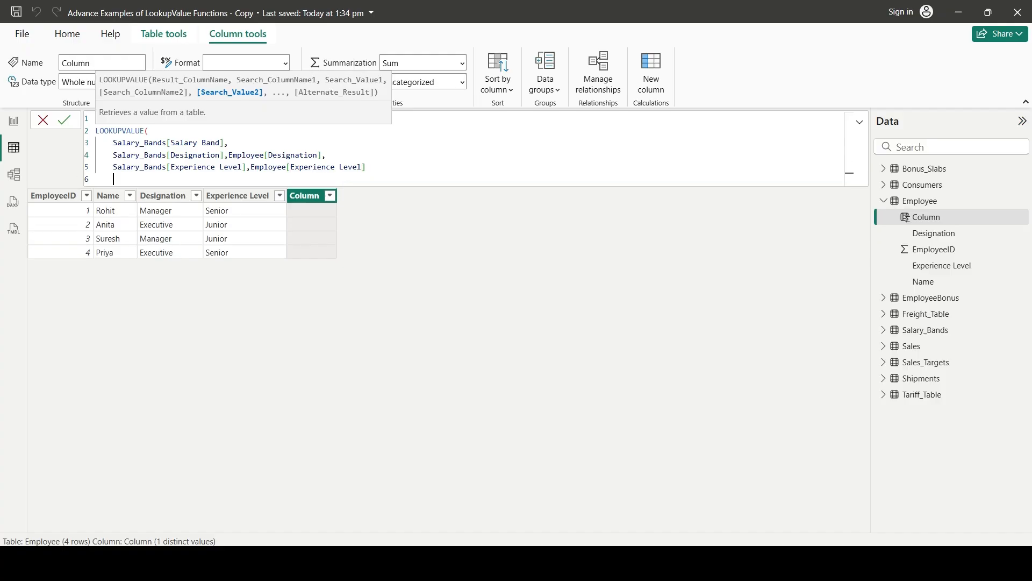
Close the LOOKUPVALUE function with a parenthesis and commit the Salary Band column formula
type(")")
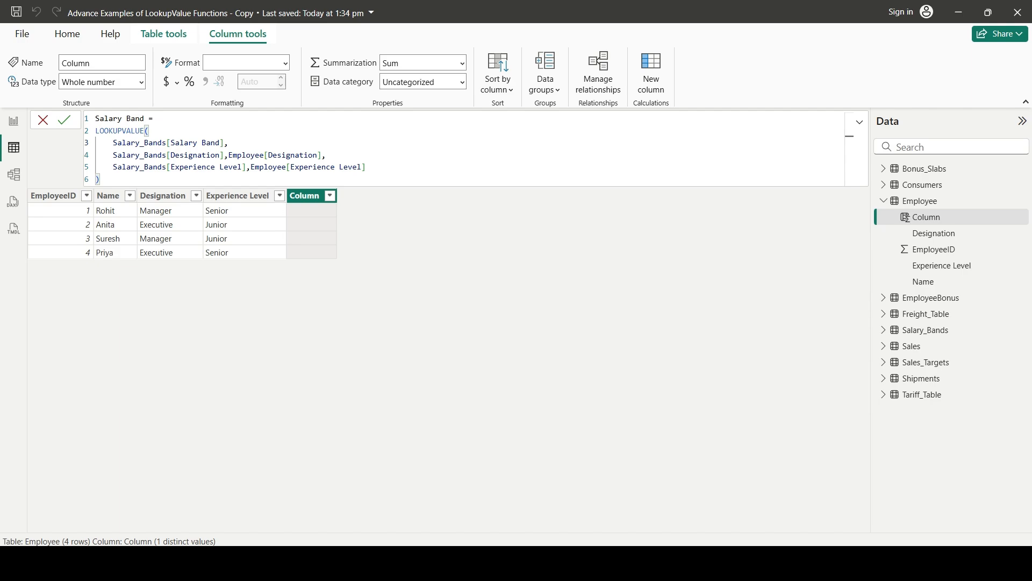
left_click_drag(229, 143, 117, 143)
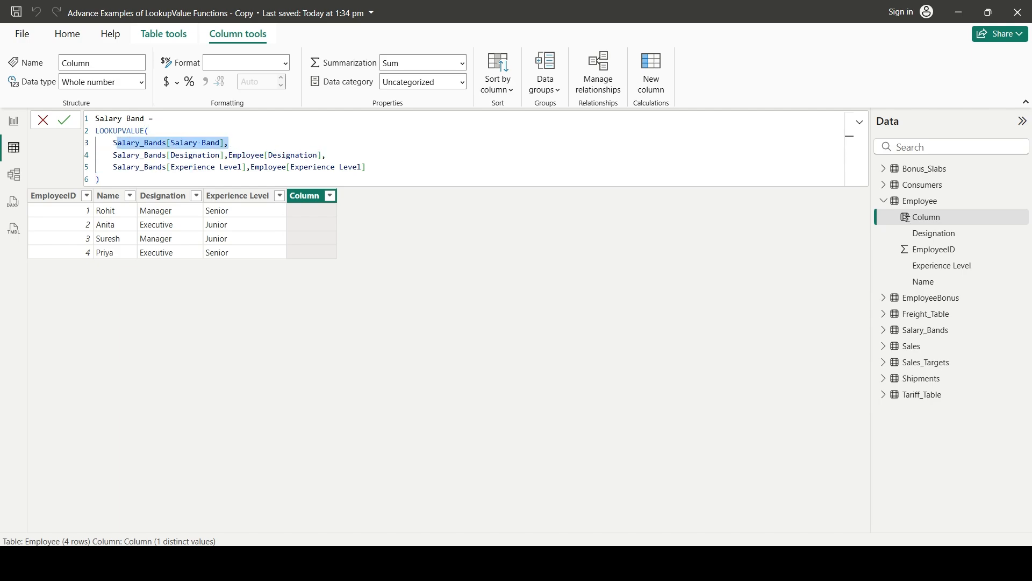
left_click(136, 155)
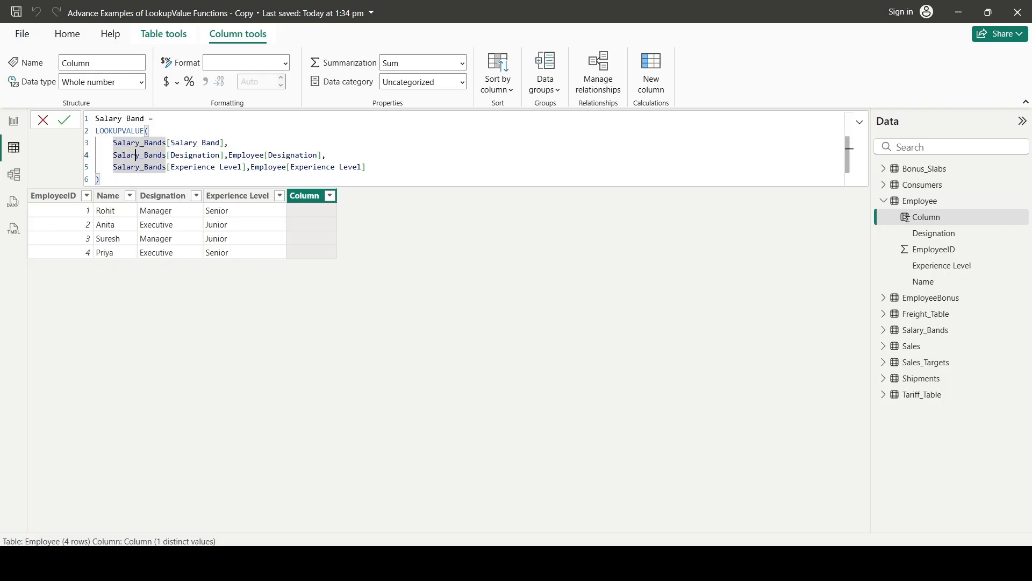
left_click(171, 155)
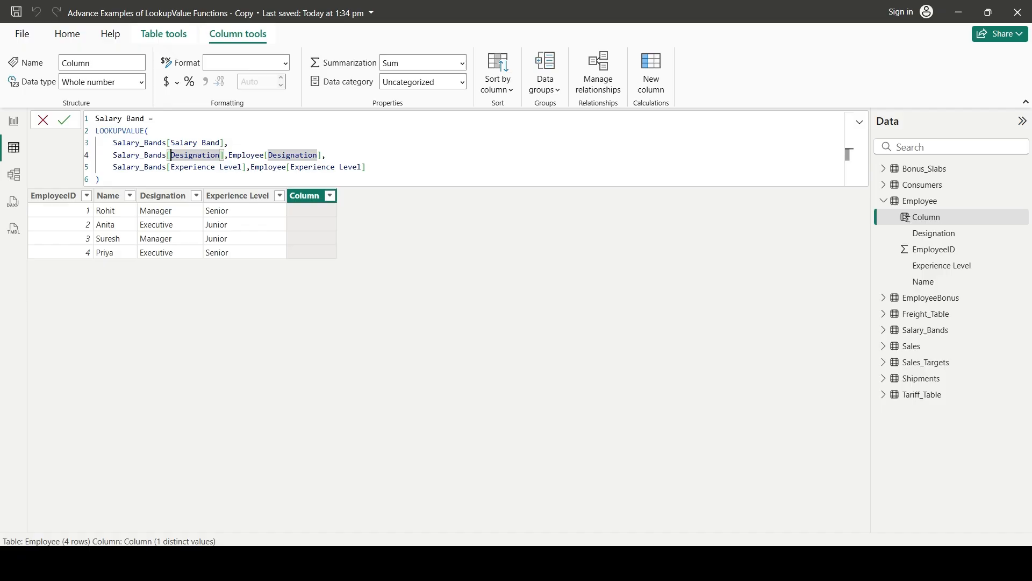
left_click(273, 155)
left_click(185, 167)
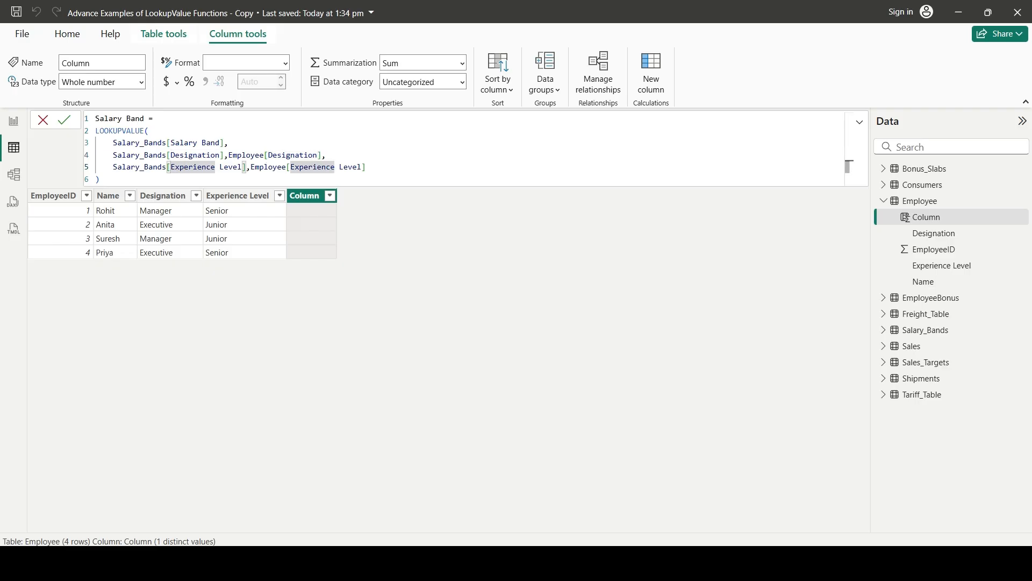
left_click(304, 167)
key("Return")
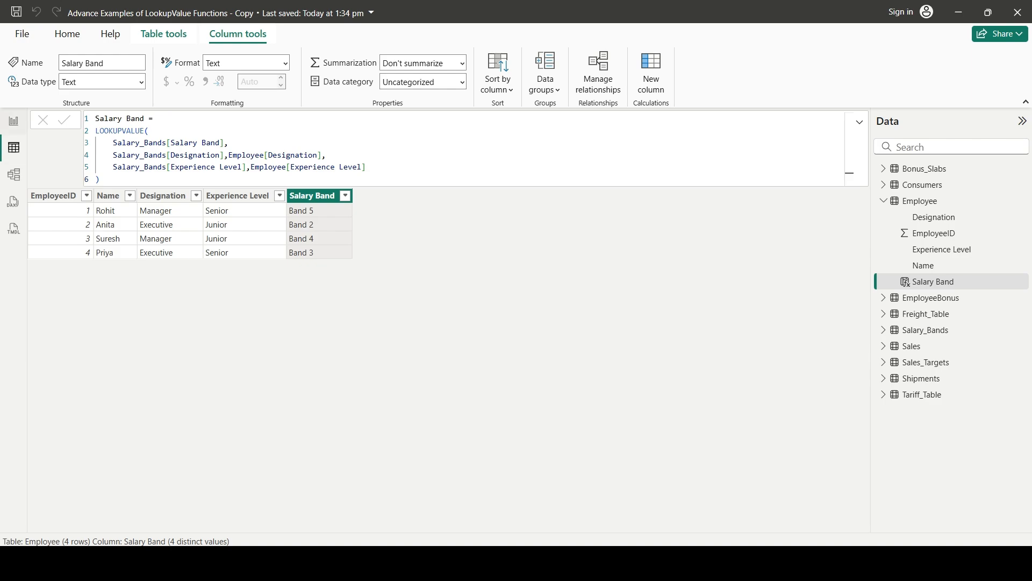
Fill the empty table visual on the Example 1 report page with Employee's Name, Designation, Experience Level and Salary Band fields, in that order
left_click(13, 121)
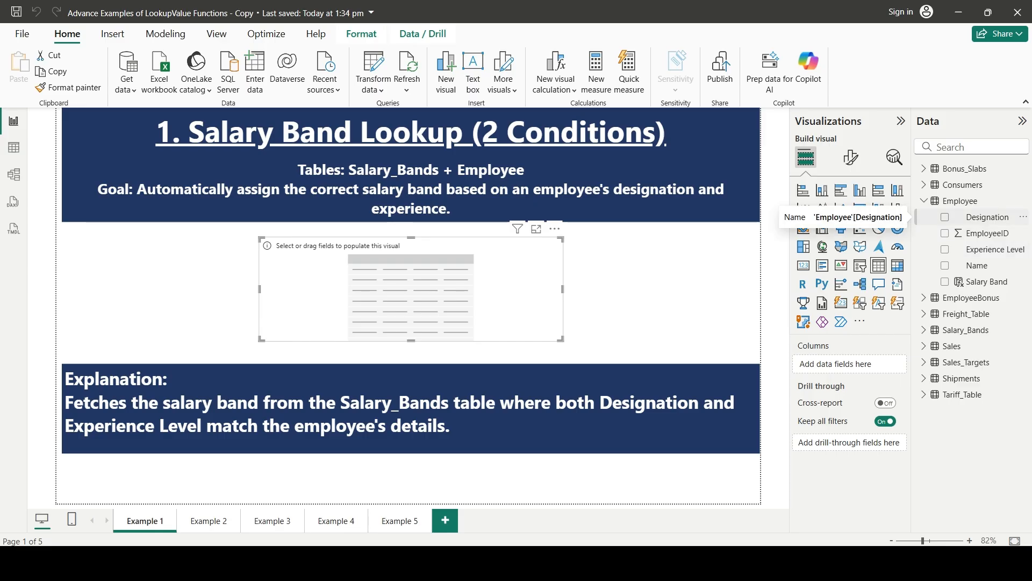
left_click(945, 217)
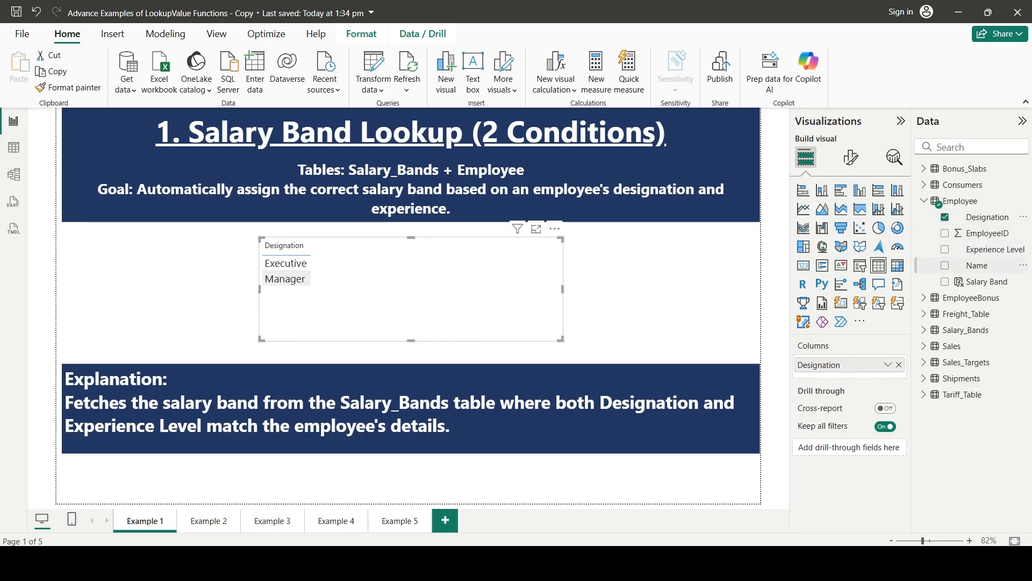
left_click(945, 217)
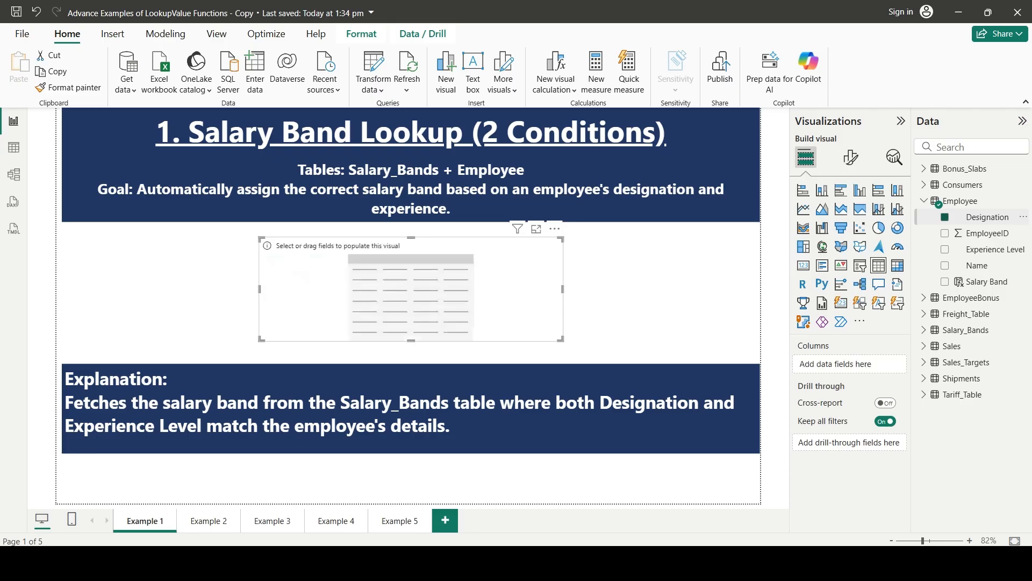
left_click(944, 265)
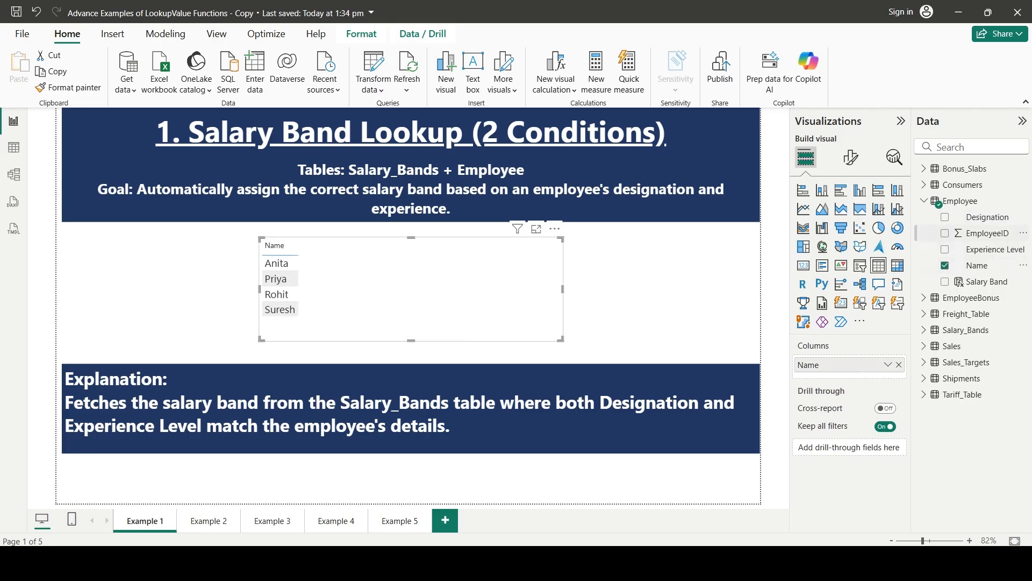
left_click(944, 217)
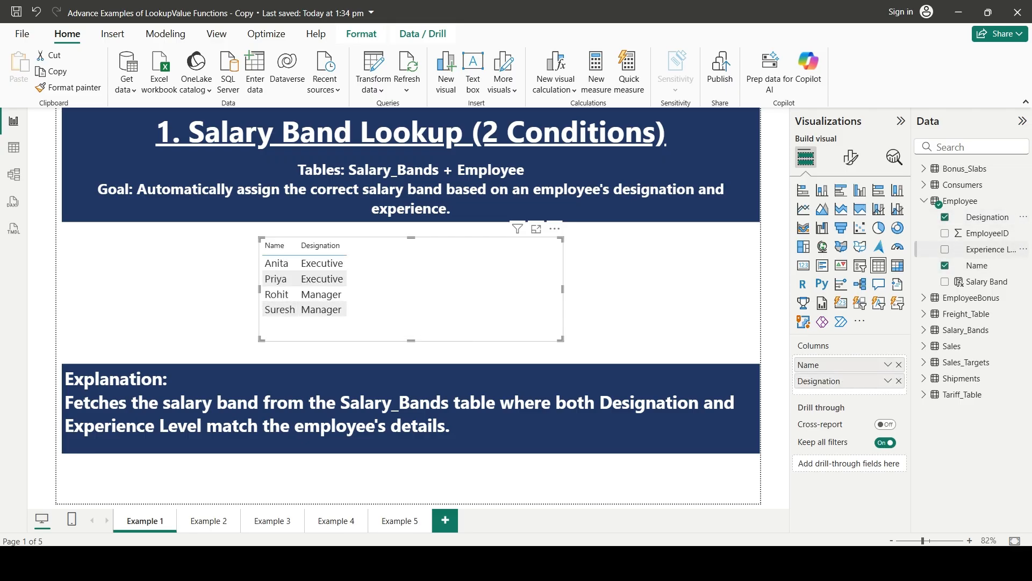
left_click(944, 249)
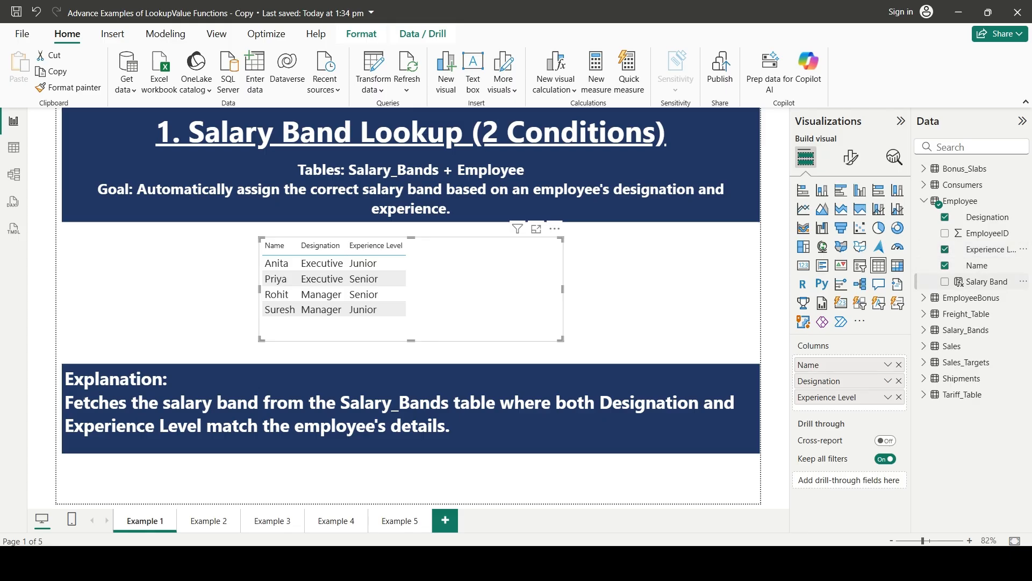
left_click(945, 281)
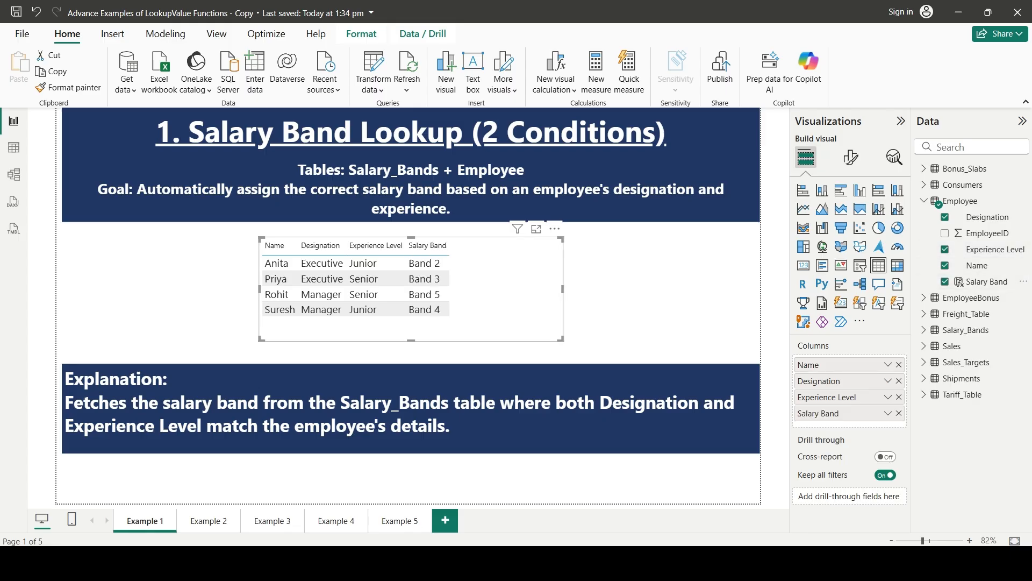
left_click(662, 290)
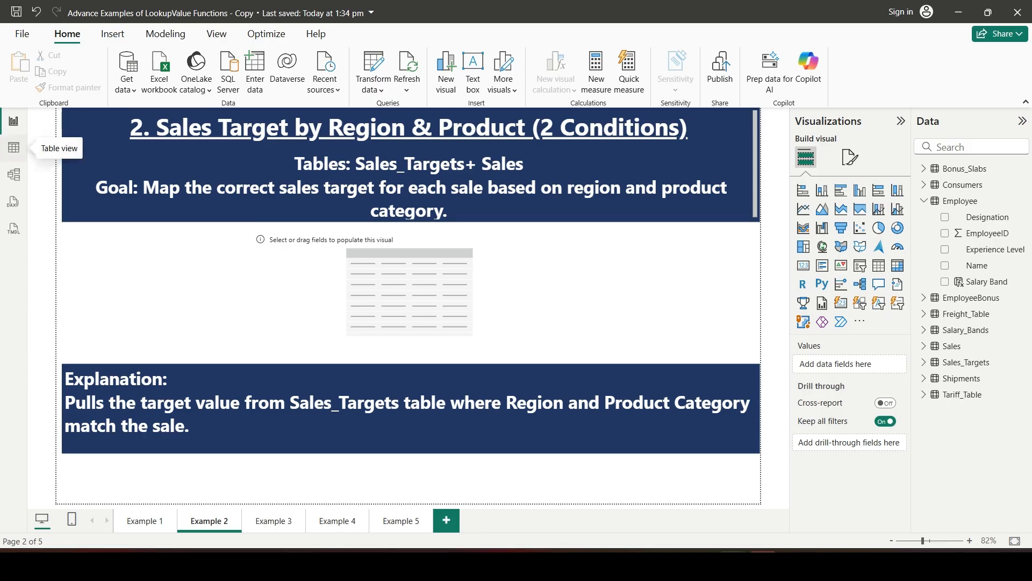
Add a calculated column to the Sales table and begin its formula with the name Sales Target
left_click(13, 147)
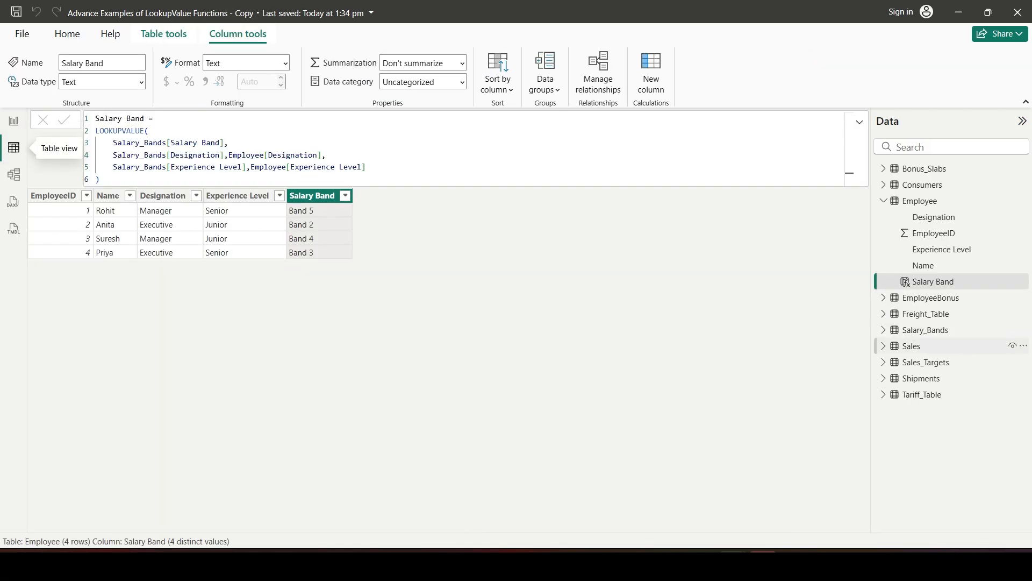
left_click(912, 346)
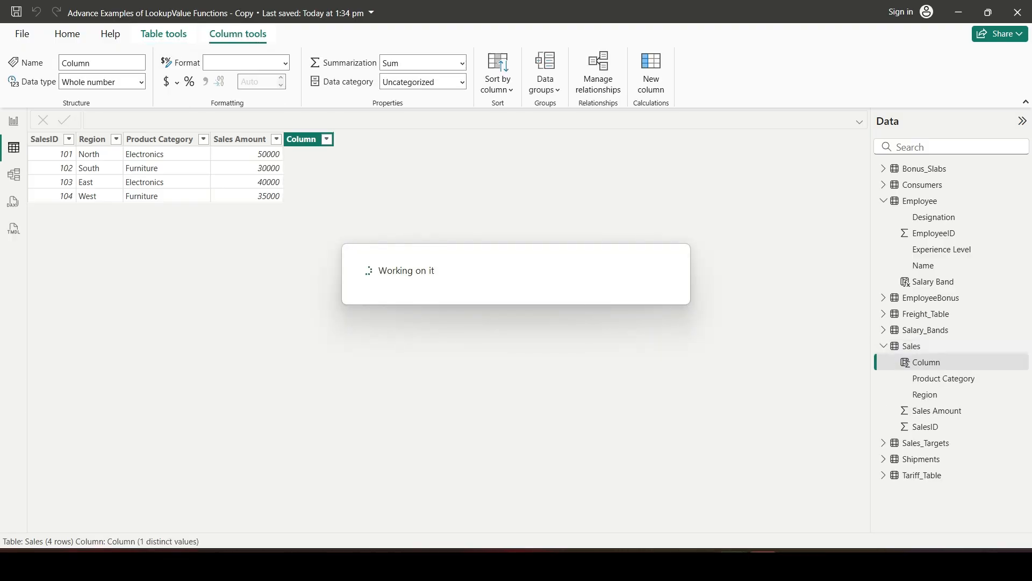
type("Sales Taregt")
key("BackSpace")
key("BackSpace")
key("BackSpace")
type("get =")
Start a LOOKUPVALUE function on the formula's second line with Sales_Targets[Target] as the result column
key("shift+Return")
type("LO")
key("Tab")
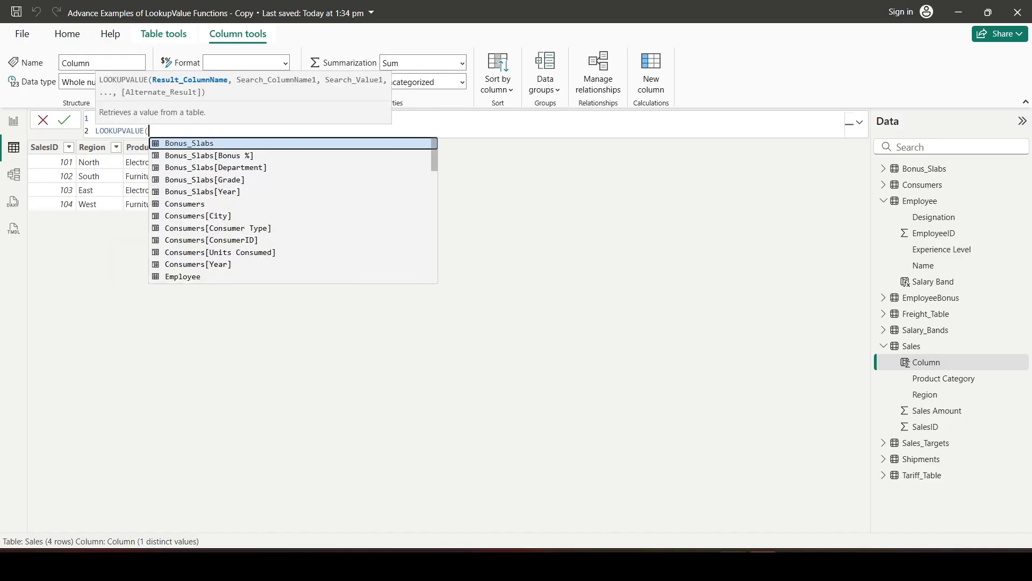
type("sales")
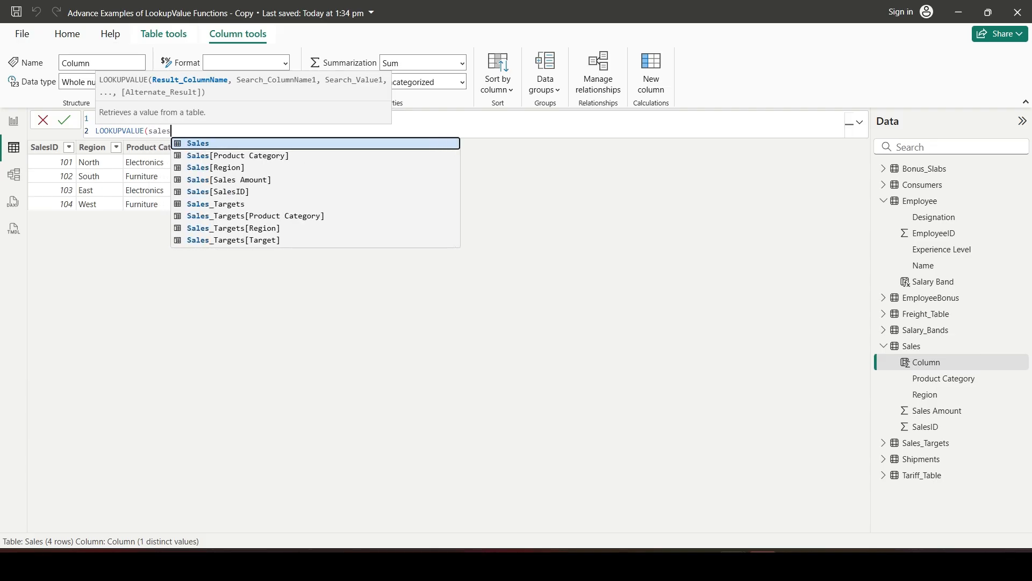
type("_tar")
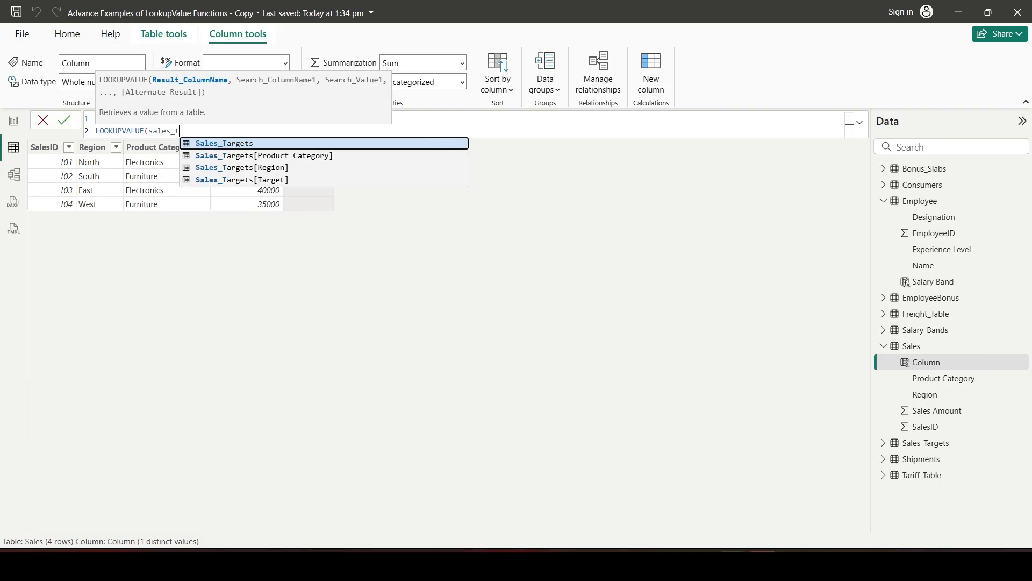
key("Down")
key("Down")
key("Down")
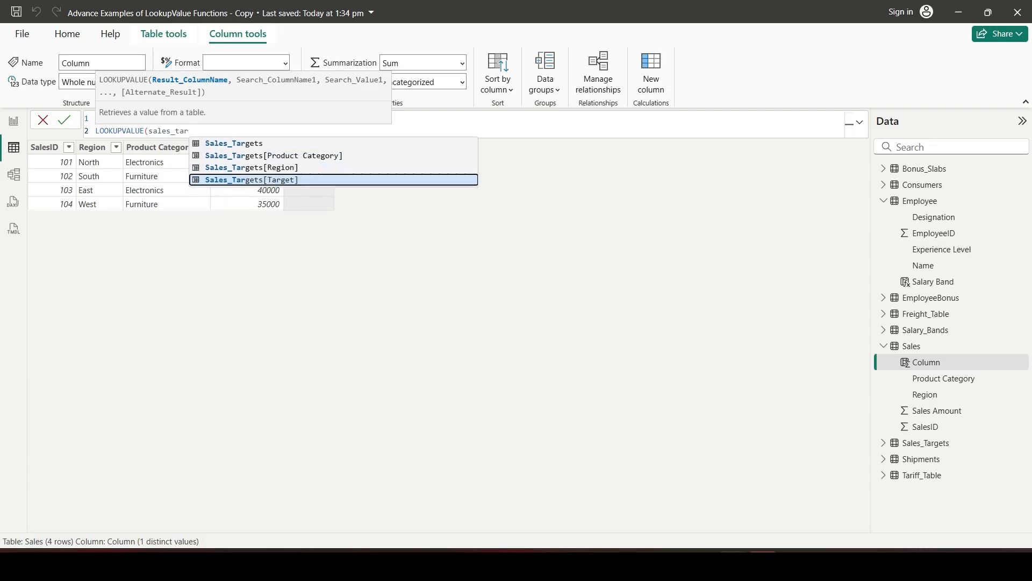
key("Tab")
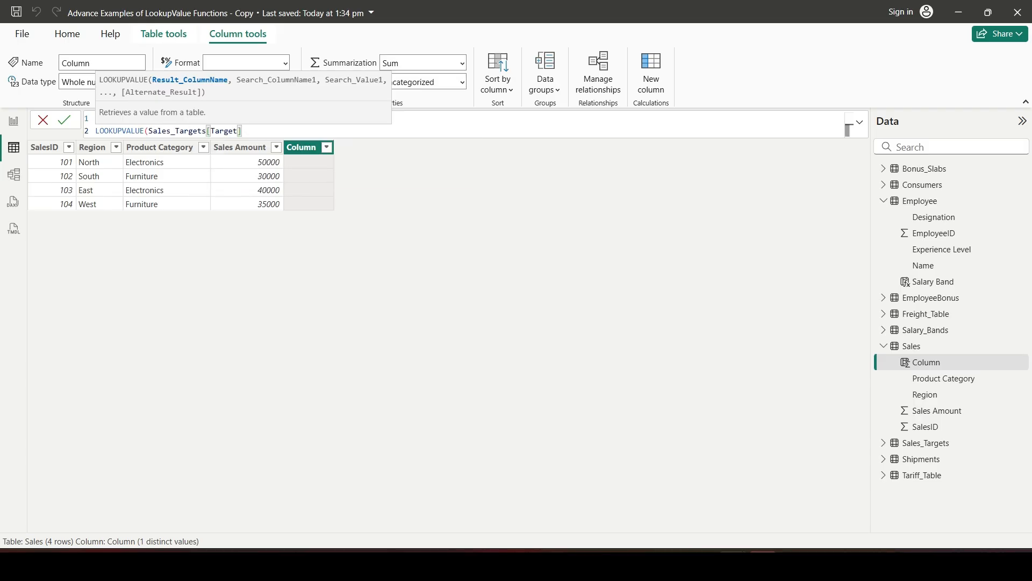
type(",")
Add the first search condition on a new line, matching Sales_Targets[Region] to Sales[Region]
key("shift+Return")
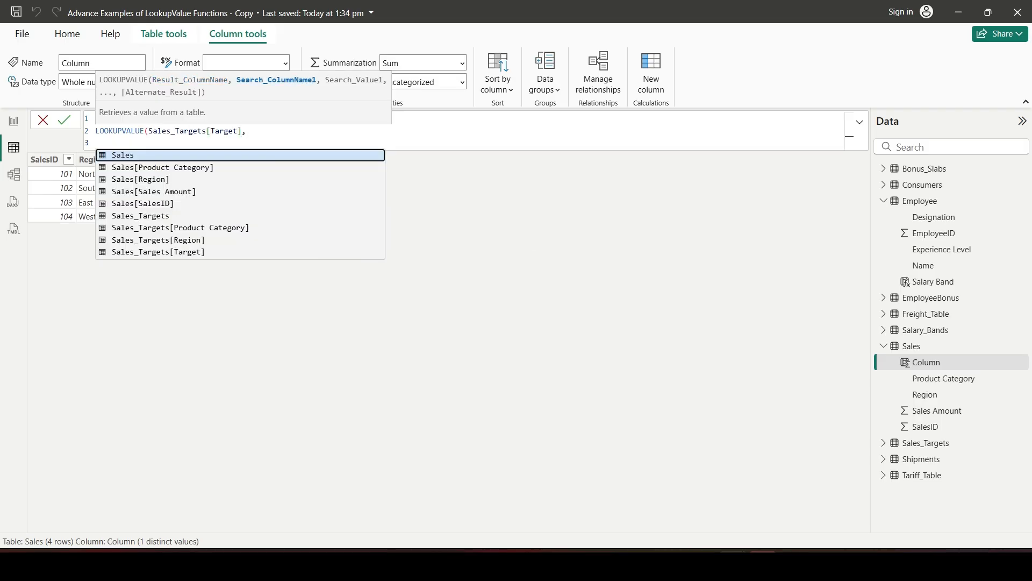
type("sales")
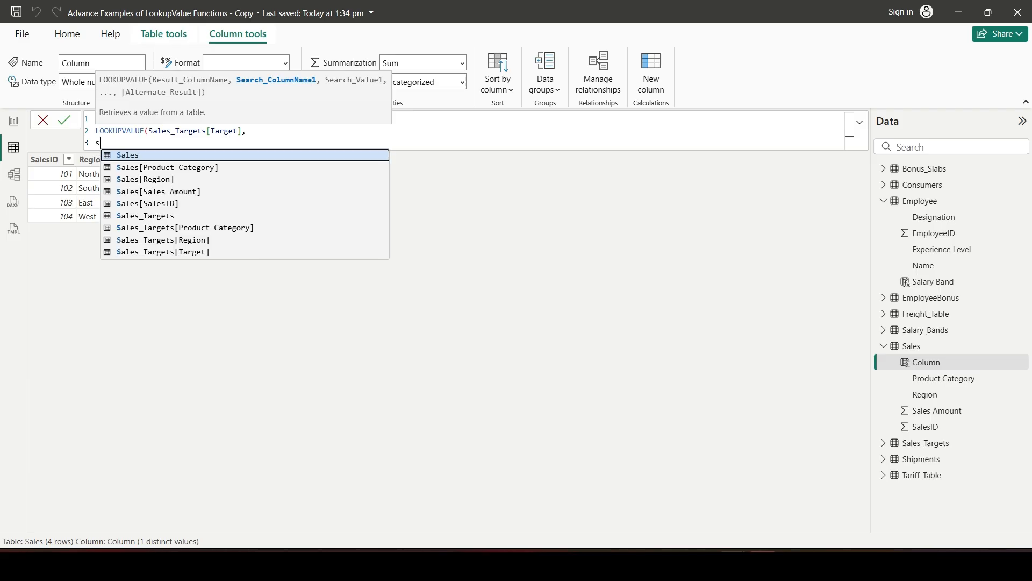
key("Down")
key("Down")
key("Down")
key("Down")
key("Down")
key("Down")
key("Down")
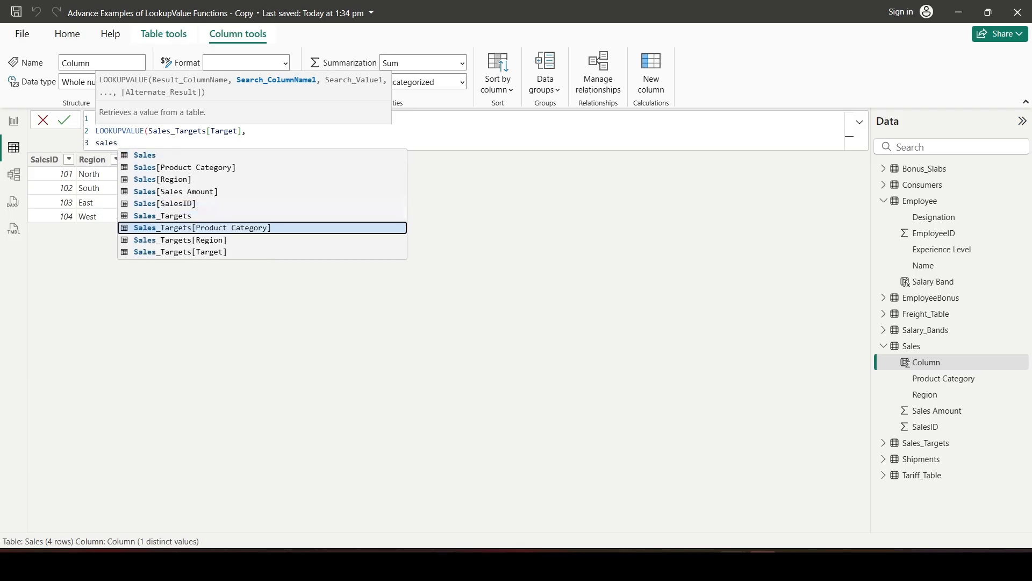
key("Tab")
type(",sales")
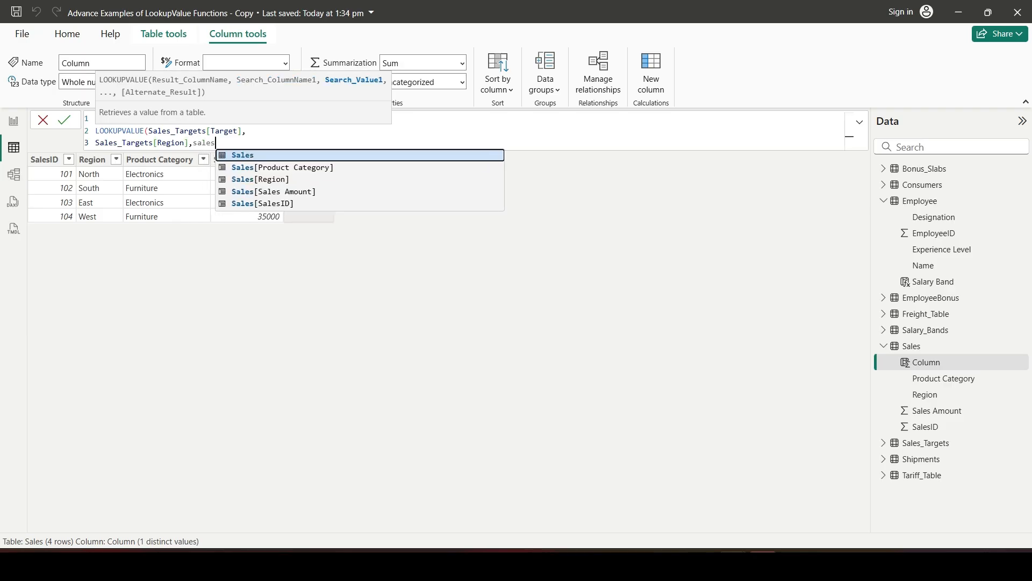
key("Down")
key("Down")
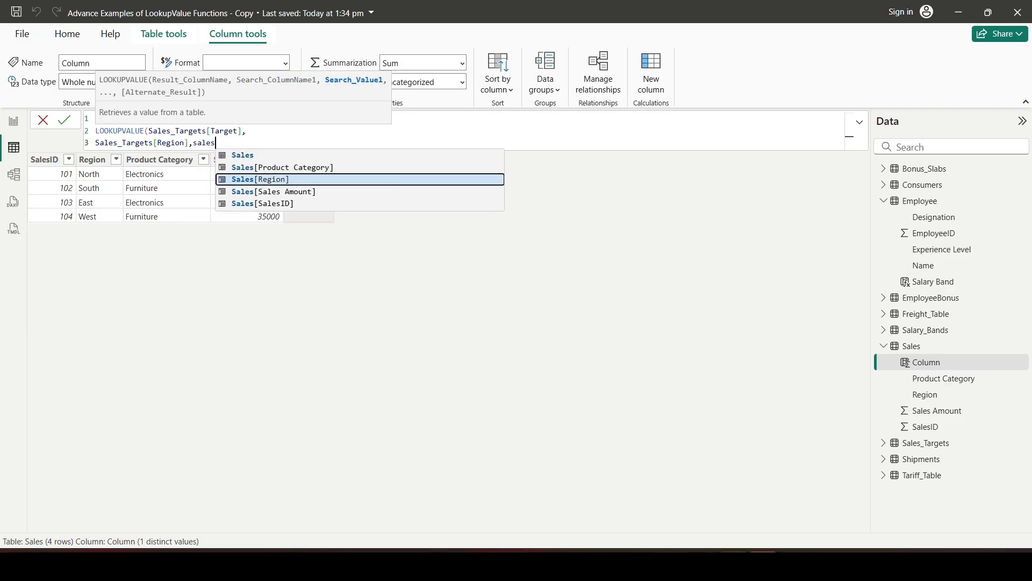
key("Tab")
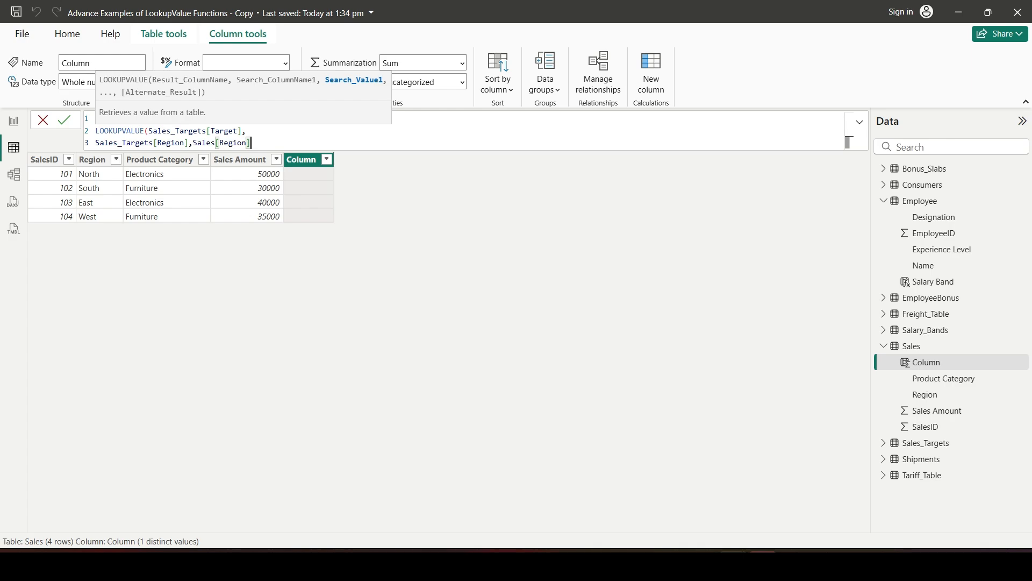
type(",")
Add the second search condition on a new line, matching Sales_Targets[Product Category] to Sales[Product Category]
key("shift+Return")
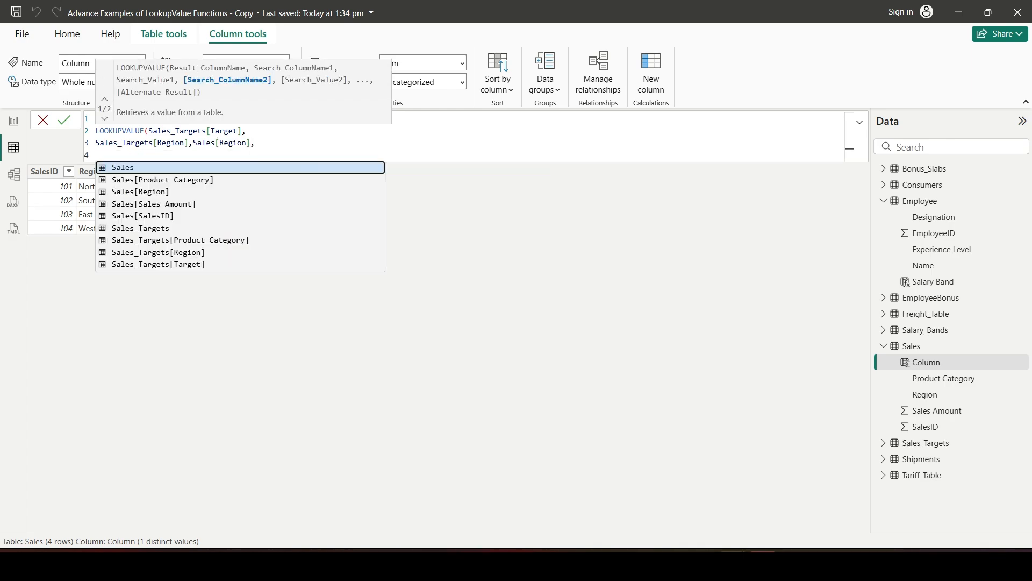
type("target")
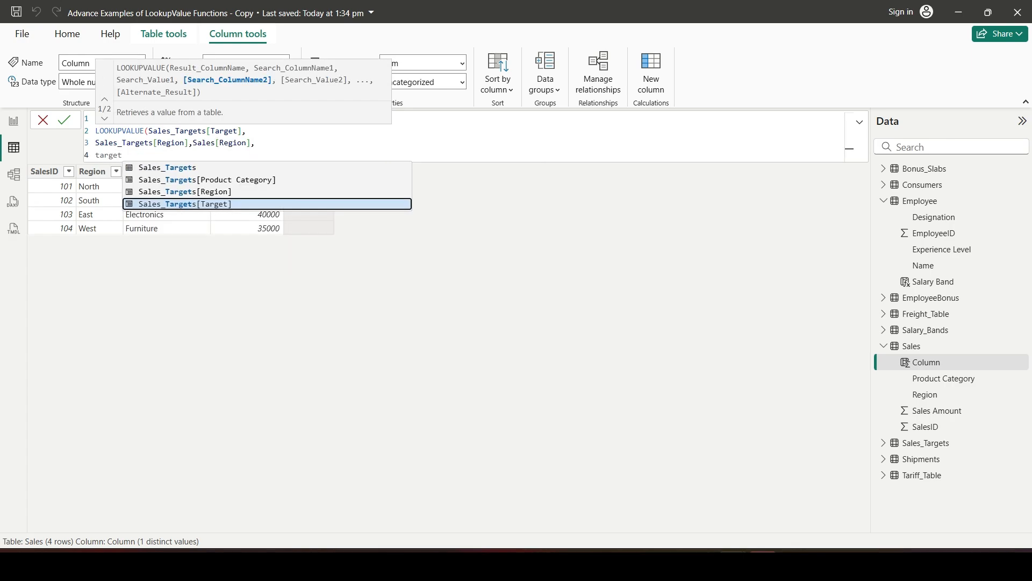
key("Up")
key("Up")
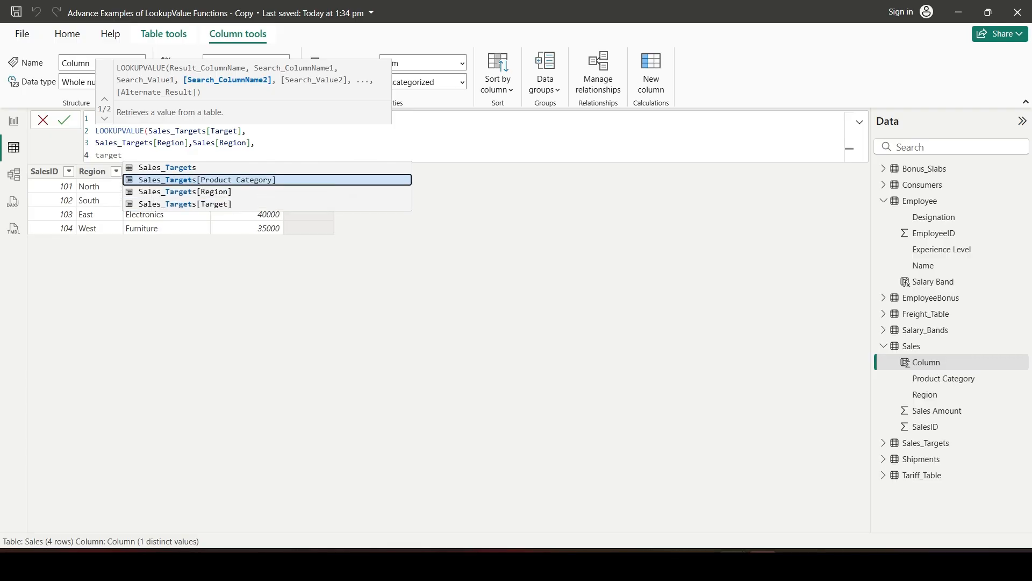
key("Tab")
type(",")
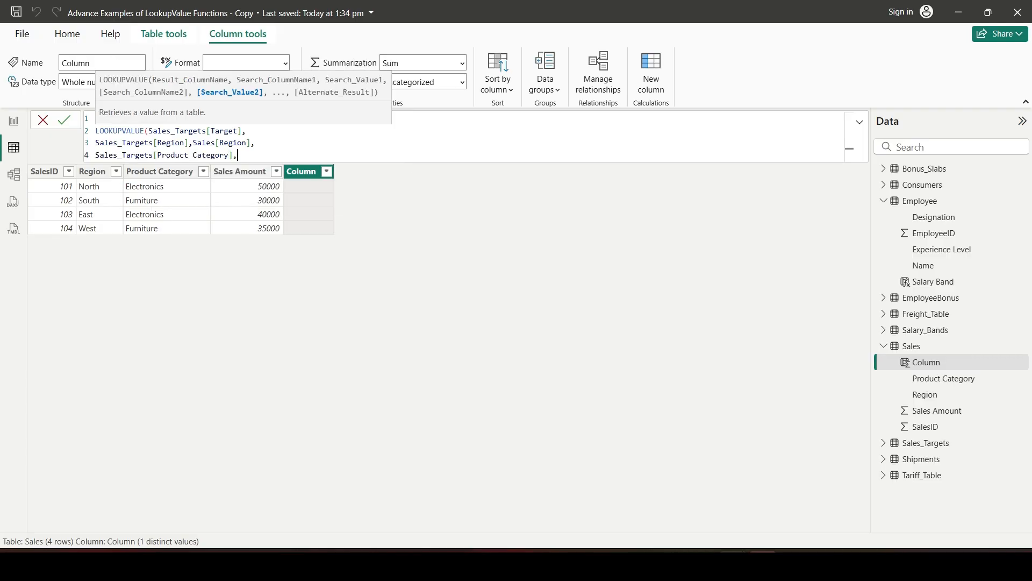
type("sales")
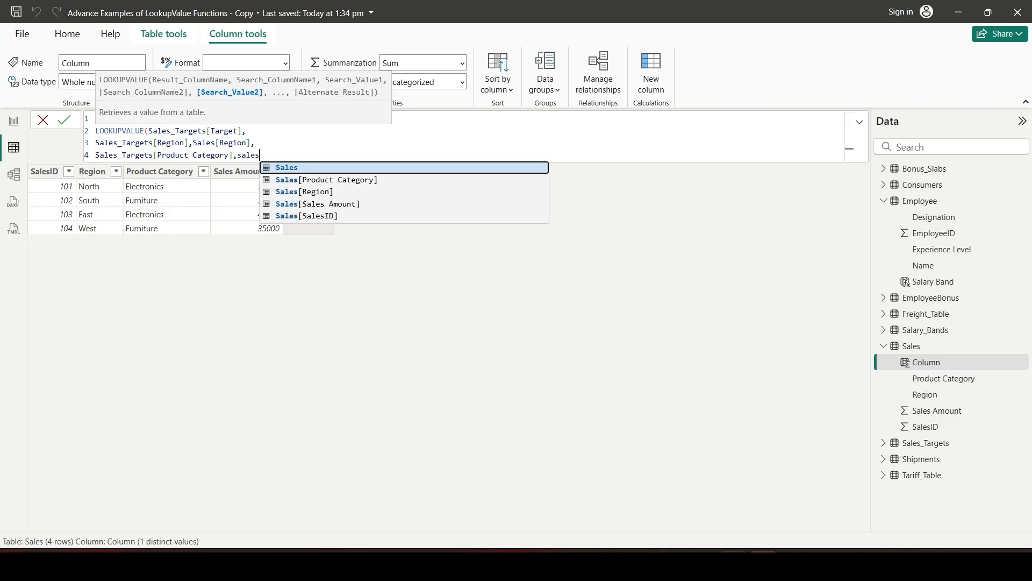
key("Down")
key("Tab")
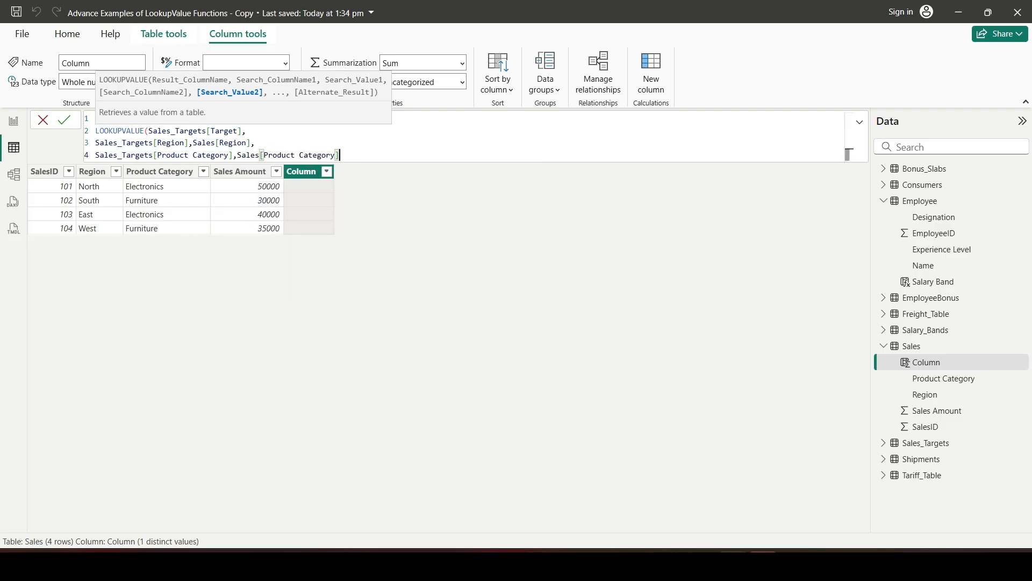
Close the LOOKUPVALUE function on its own line and commit the Sales Target column
key("shift+Return")
type(")")
key("Return")
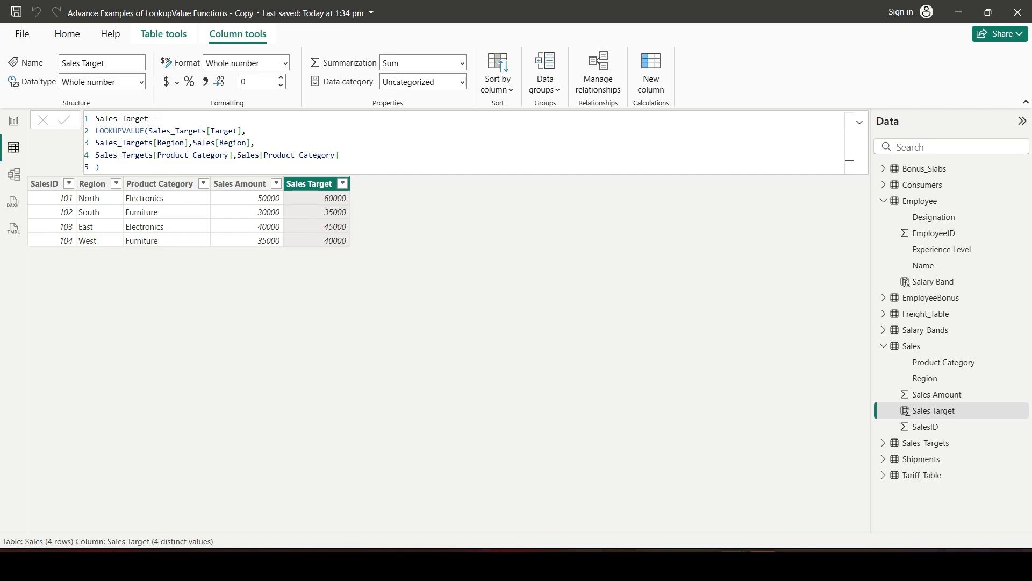
Add a calculated column named Sales vs Target to the Sales table, starting its formula with Sales[Sales Amount]
left_click(651, 73)
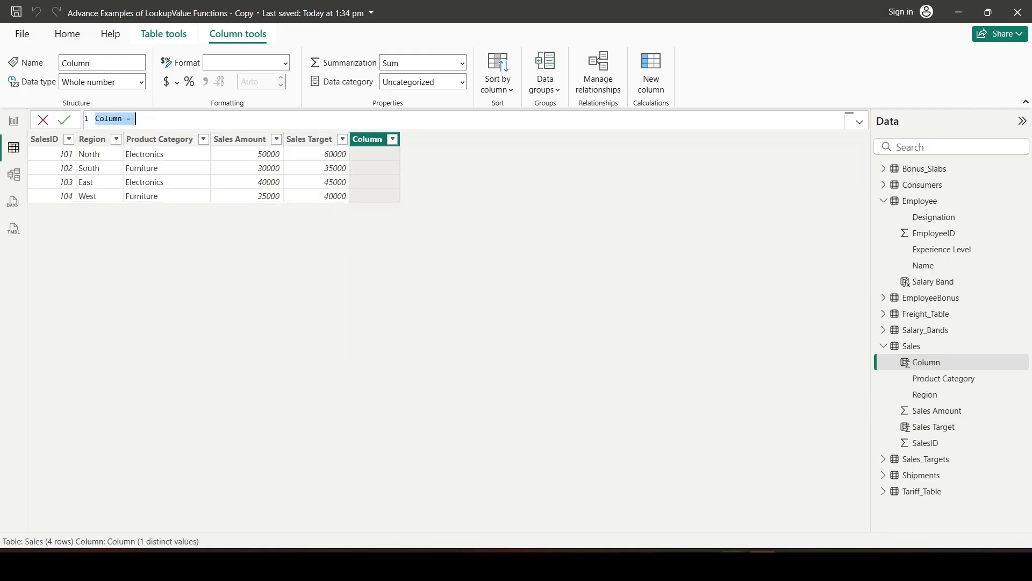
type("Sales vs Target = Sales[Sale")
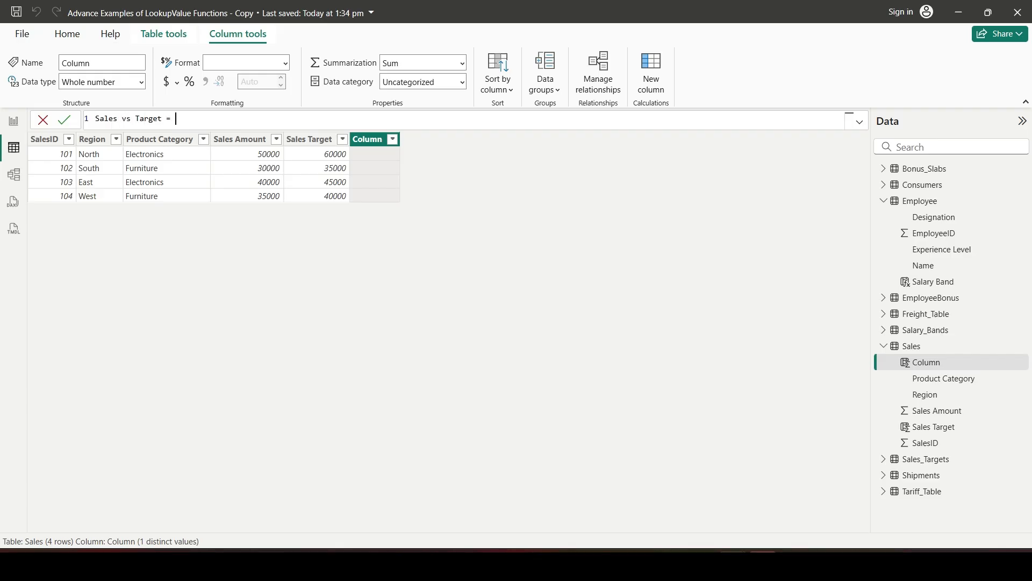
type("s")
key("Down")
Subtract Sales[Sales Target] in the Sales vs Target formula and commit the column
key("Down")
key("Down")
key("Tab")
type("-sales")
key("Down")
key("Down")
key("Down")
key("Down")
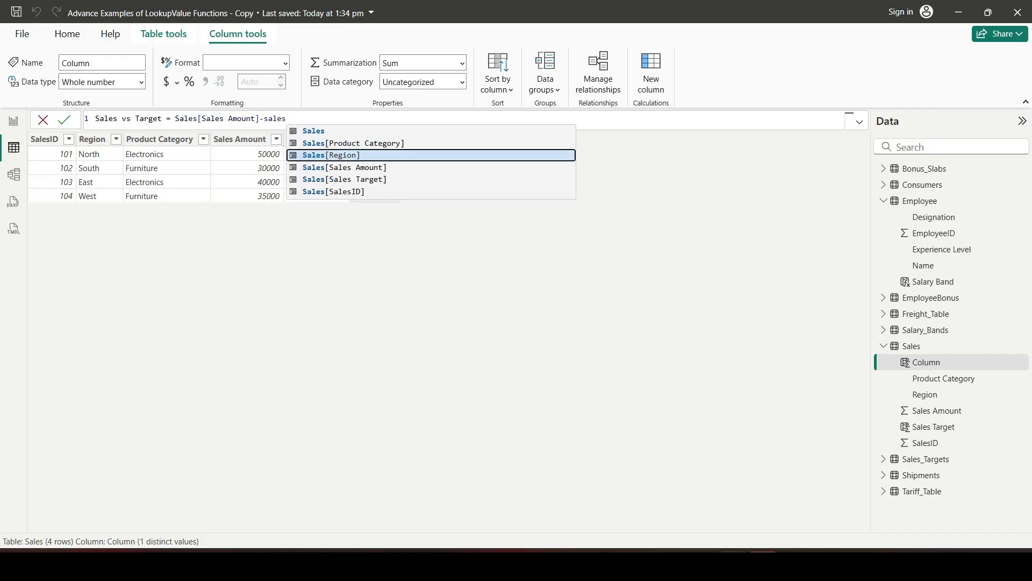
key("Tab")
key("Return")
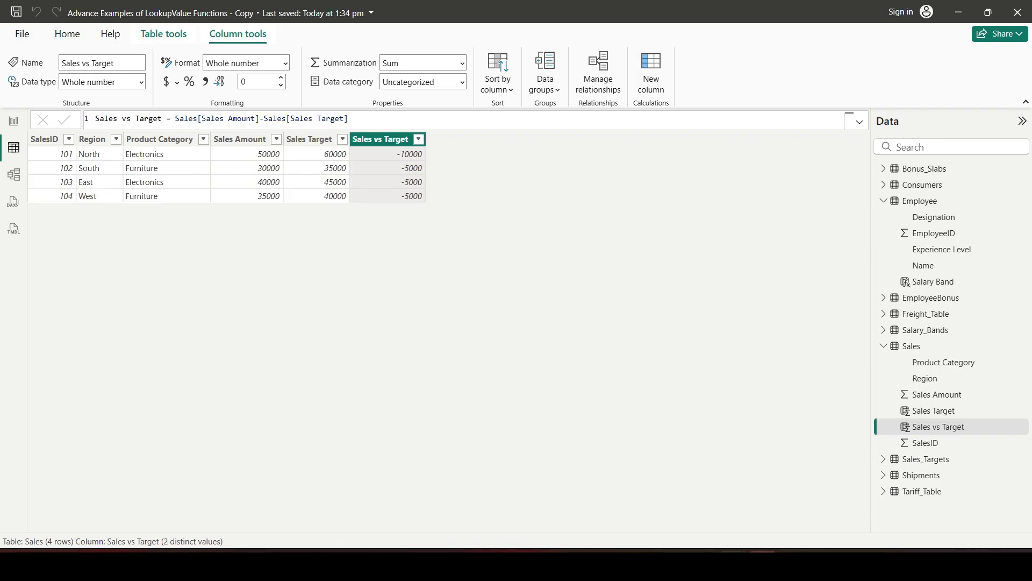
Add another calculated column named vs Target % to the Sales table, starting its formula with Sales[Sales vs Target]
left_click(651, 73)
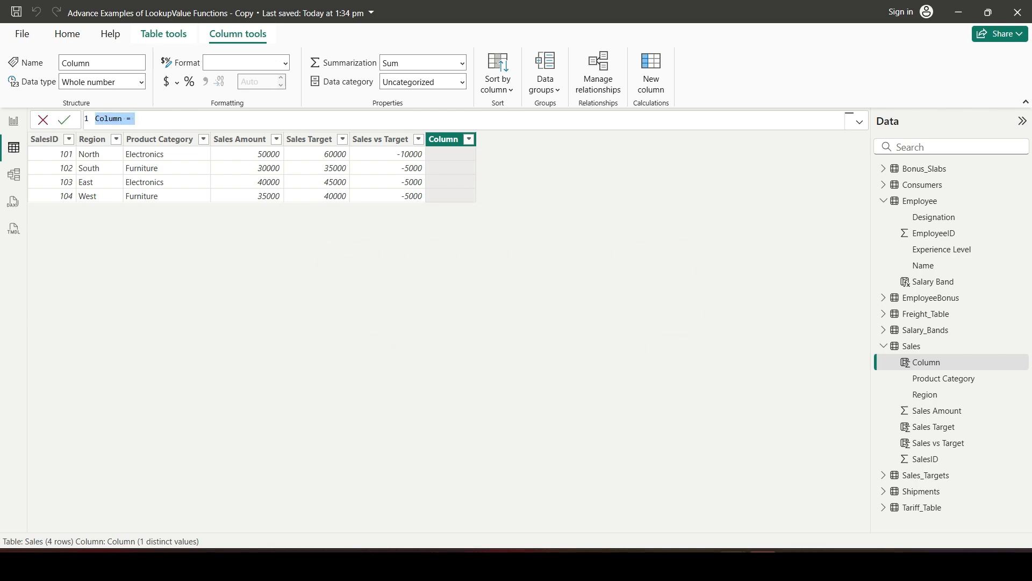
type("vs Target % = sales")
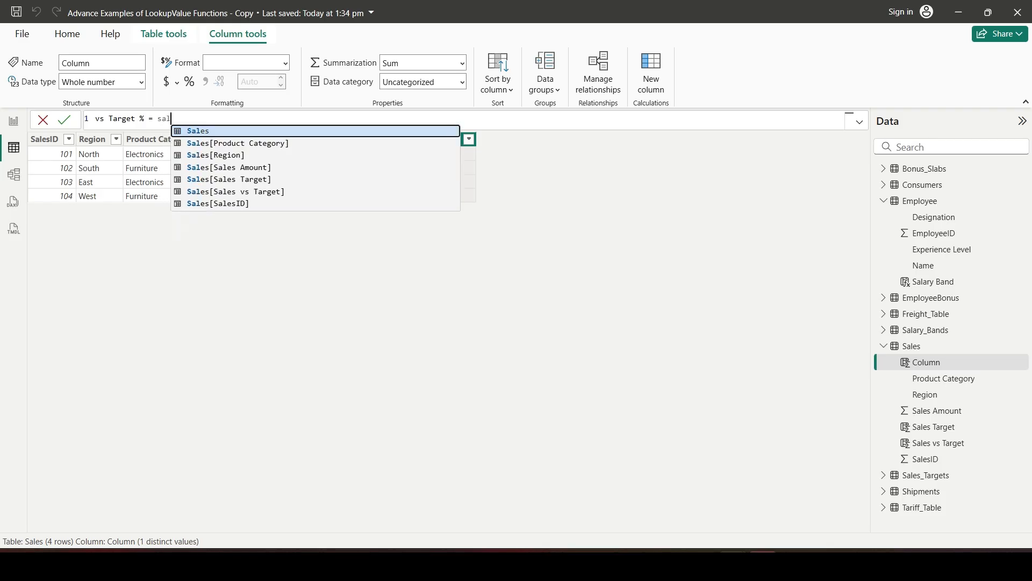
key("Down")
key("Down")
key("Down")
key("Down")
key("Down")
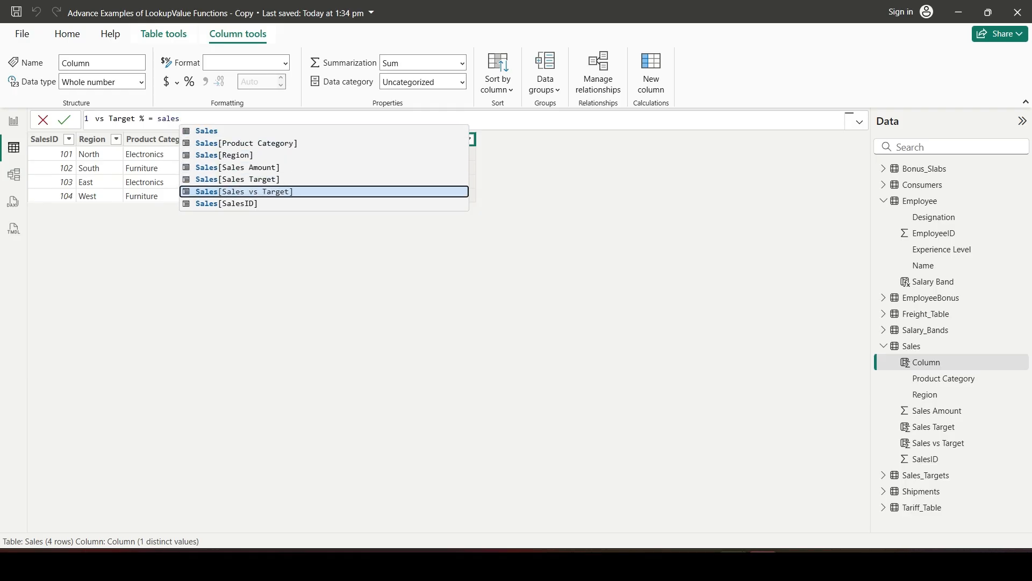
key("Tab")
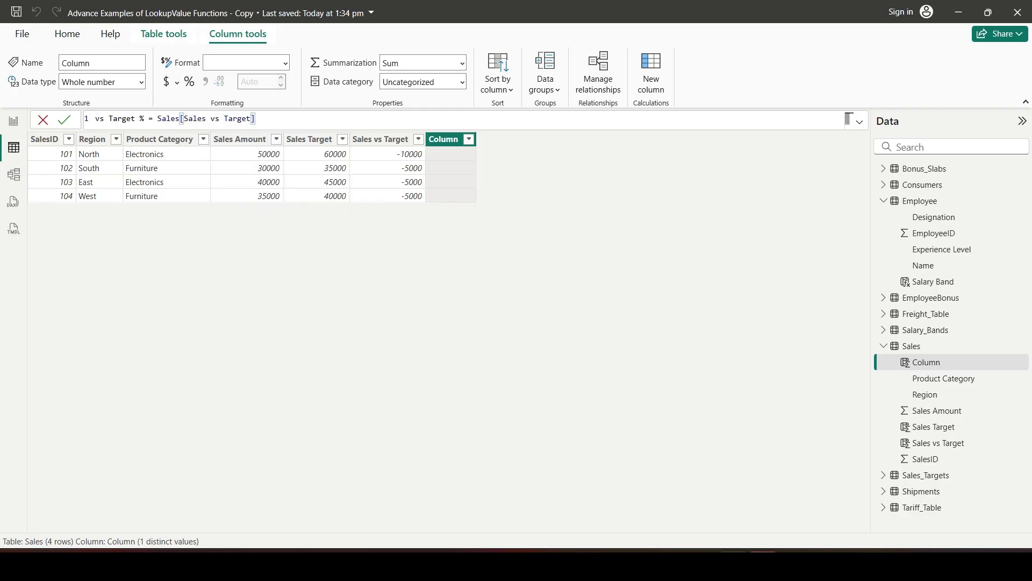
Divide by Sales[Sales Amount] to complete the vs Target % column, and format the column as a percentage
type("/sales")
key("Down")
key("Down")
key("Tab")
key("Return")
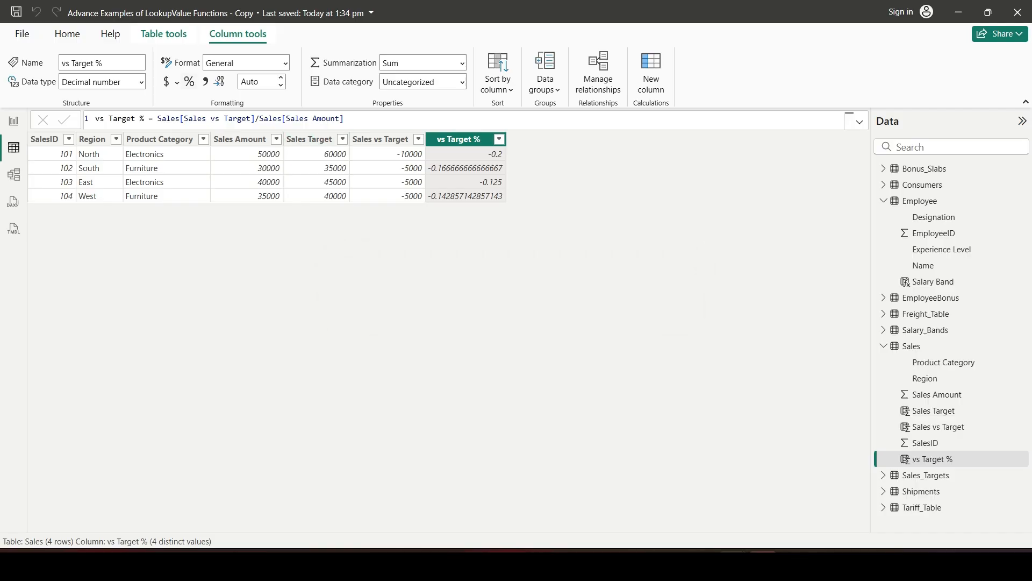
left_click(189, 81)
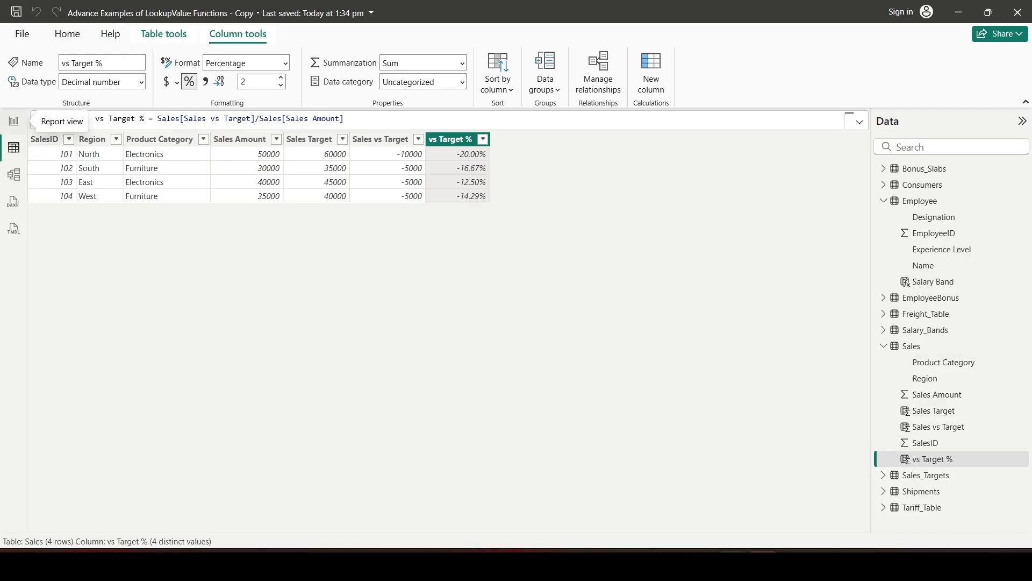
Add Product Category and Region from the Sales table to the empty table visual on the Example 2 report page
left_click(14, 121)
left_click(410, 285)
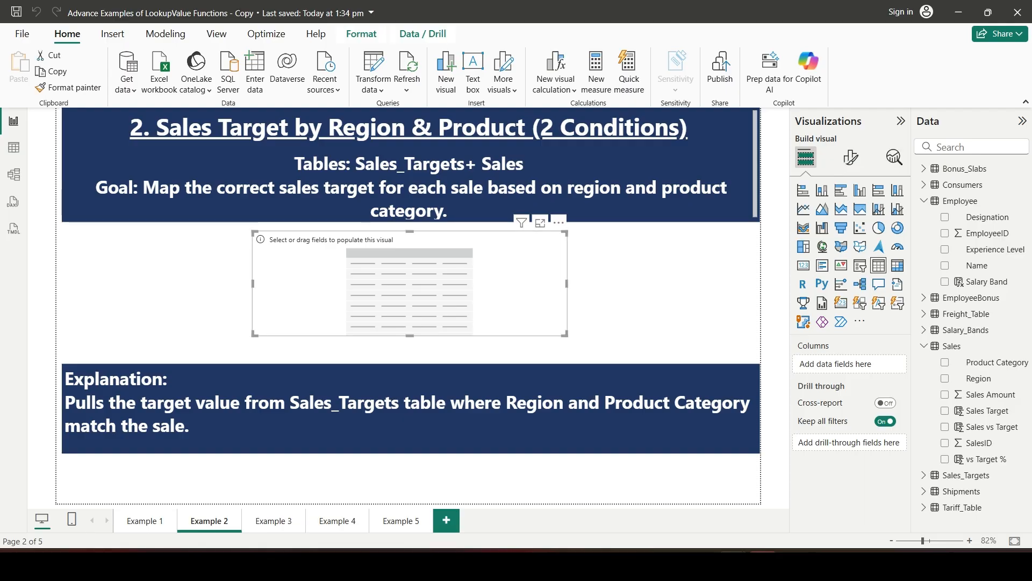
left_click(923, 200)
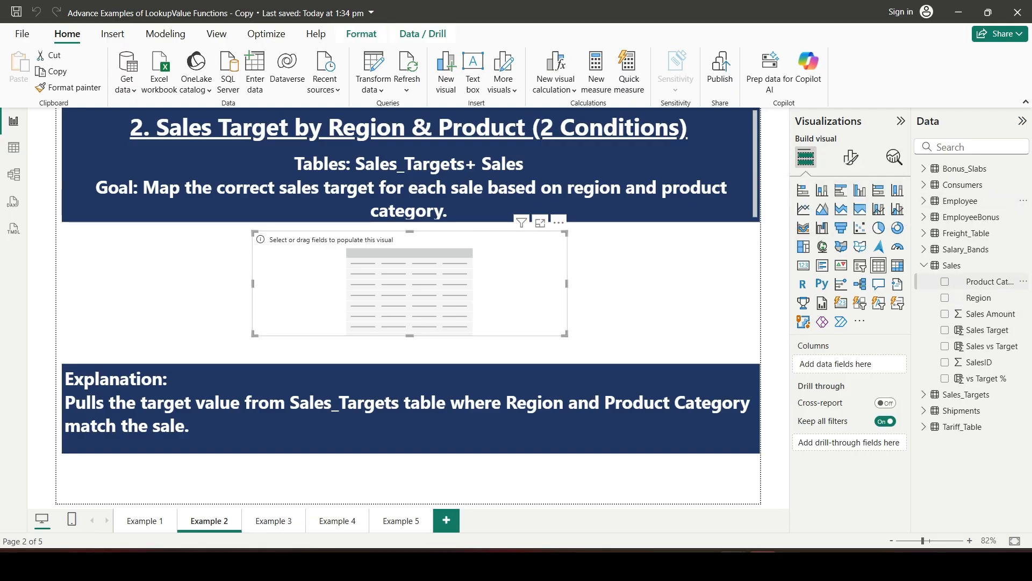
left_click(944, 281)
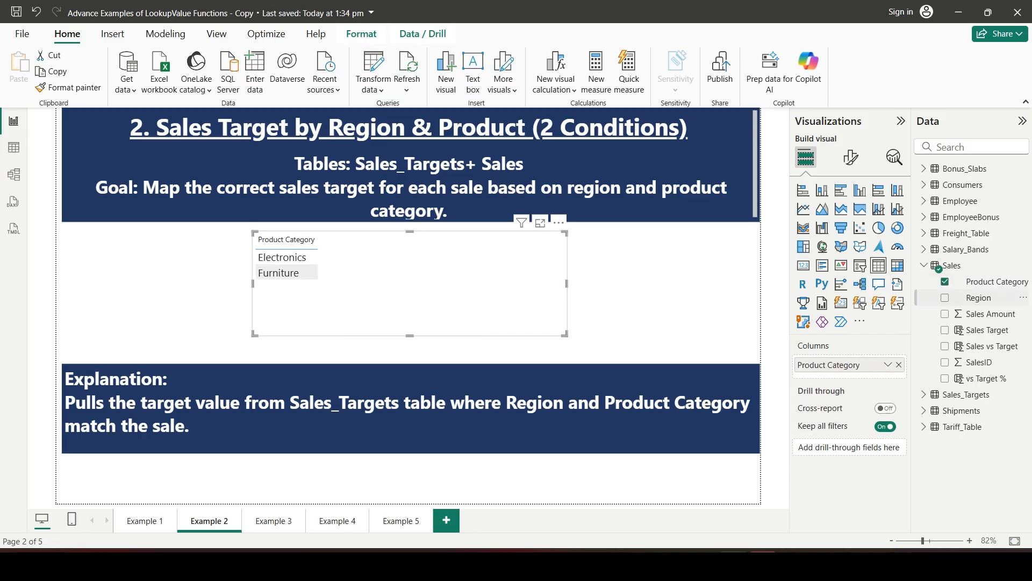
left_click(945, 297)
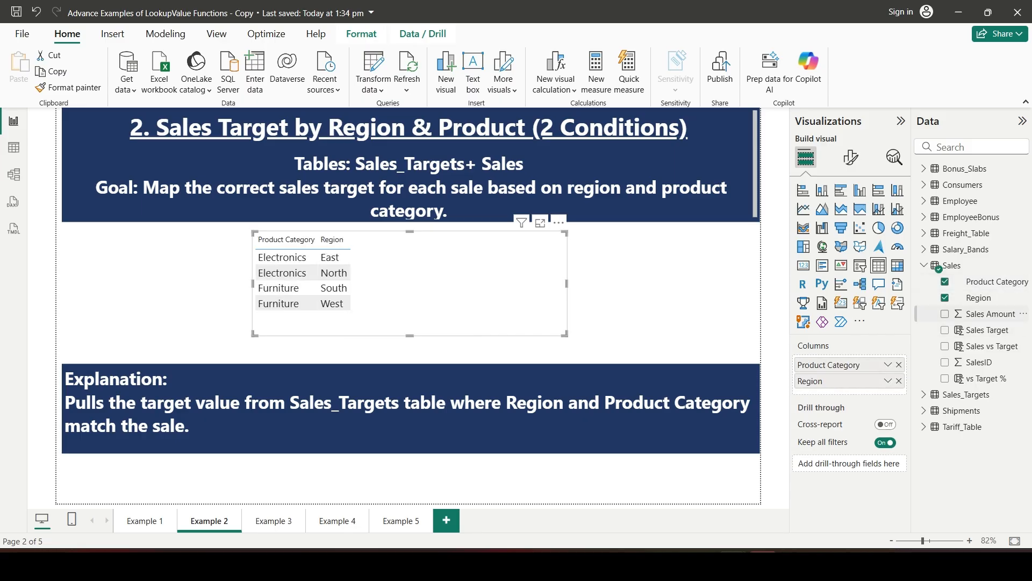
Add Sales Amount, Sales Target, Sales vs Target and vs Target % to the table visual, and widen and centre it between the text boxes
left_click(945, 313)
left_click(945, 330)
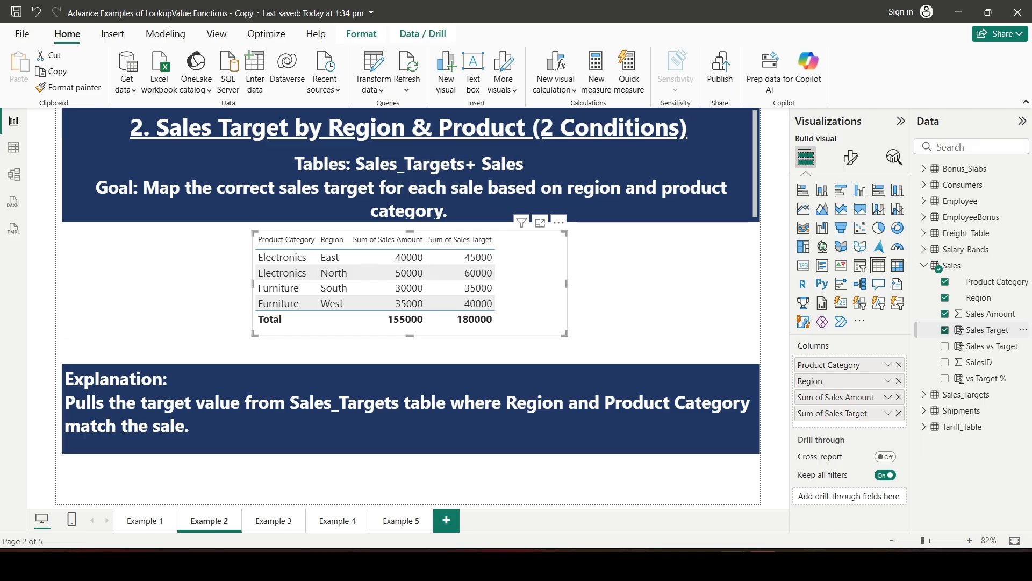
left_click(945, 346)
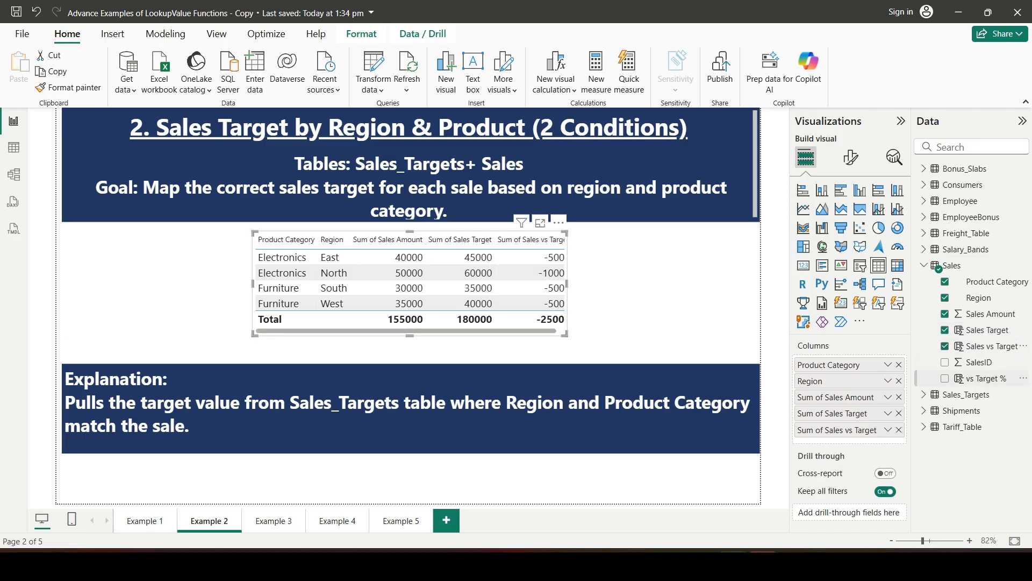
left_click(944, 378)
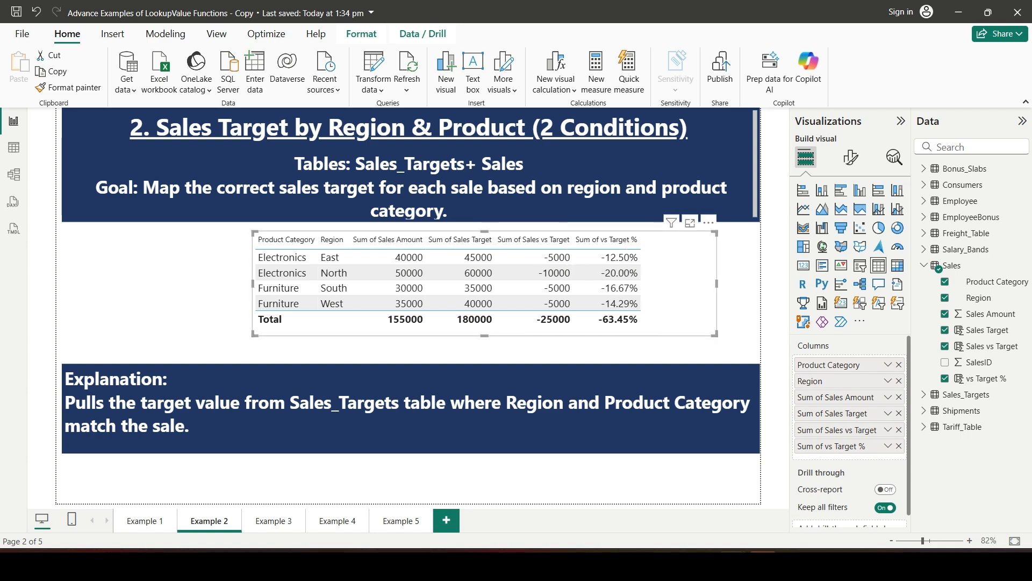
left_click(715, 293)
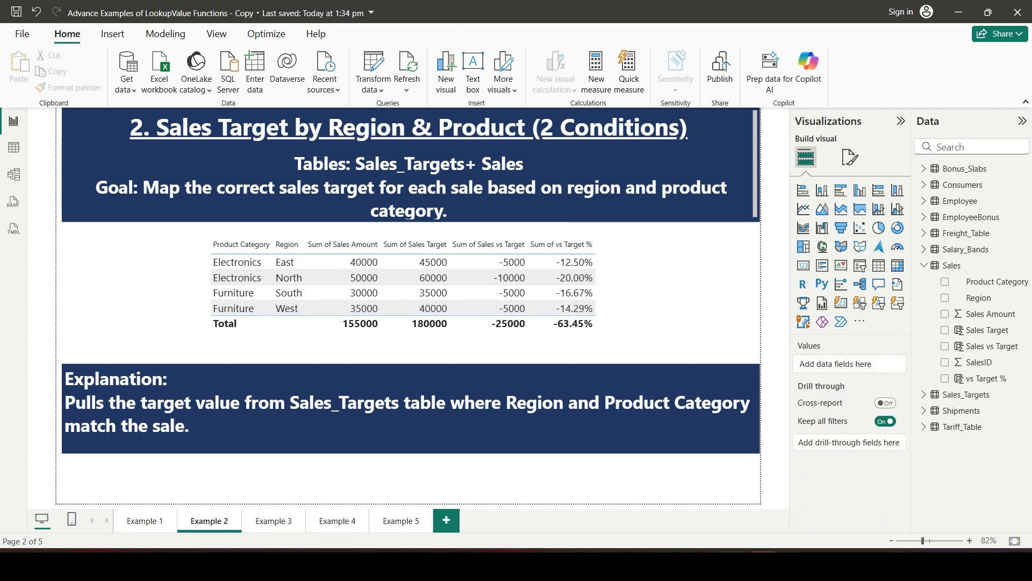
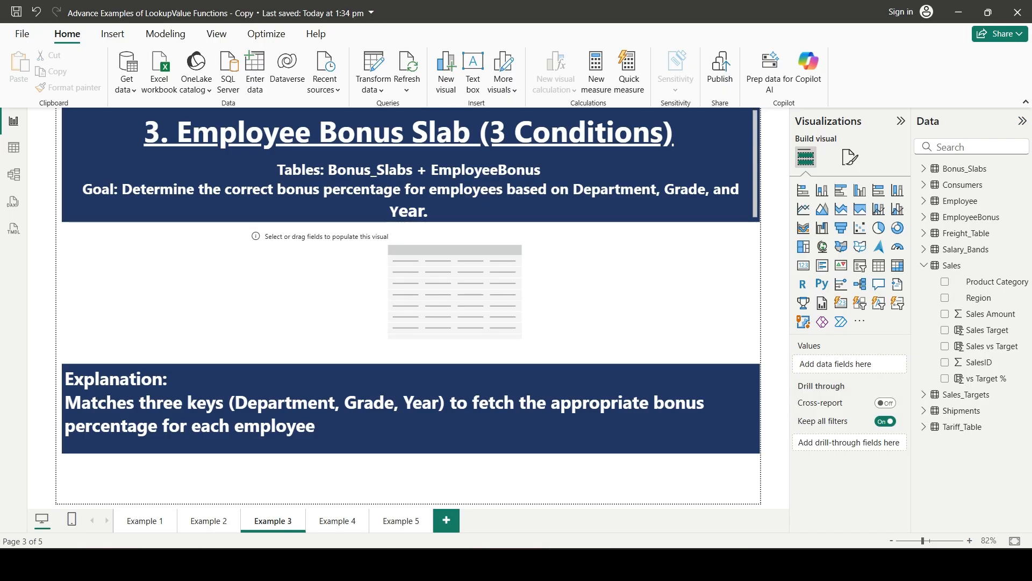
Add a calculated column named Bonus % to the EmployeeBonus table, with its formula starting on a new line
left_click(13, 147)
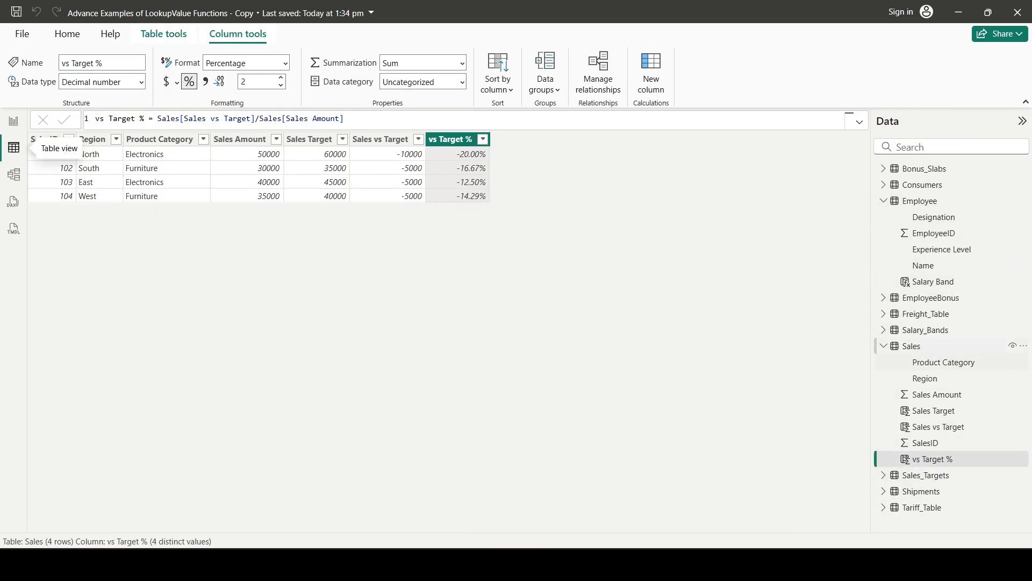
left_click(931, 298)
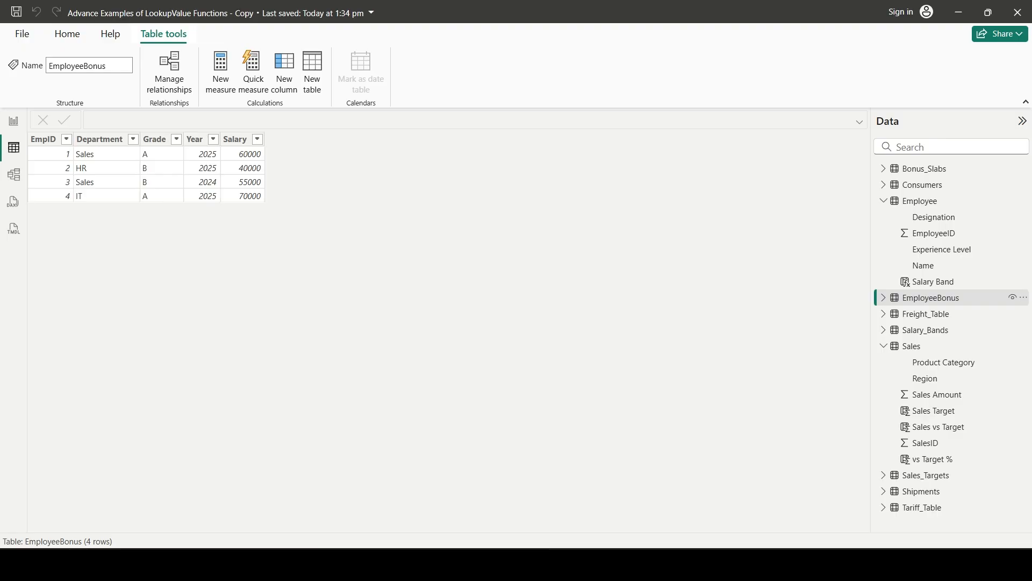
left_click(284, 73)
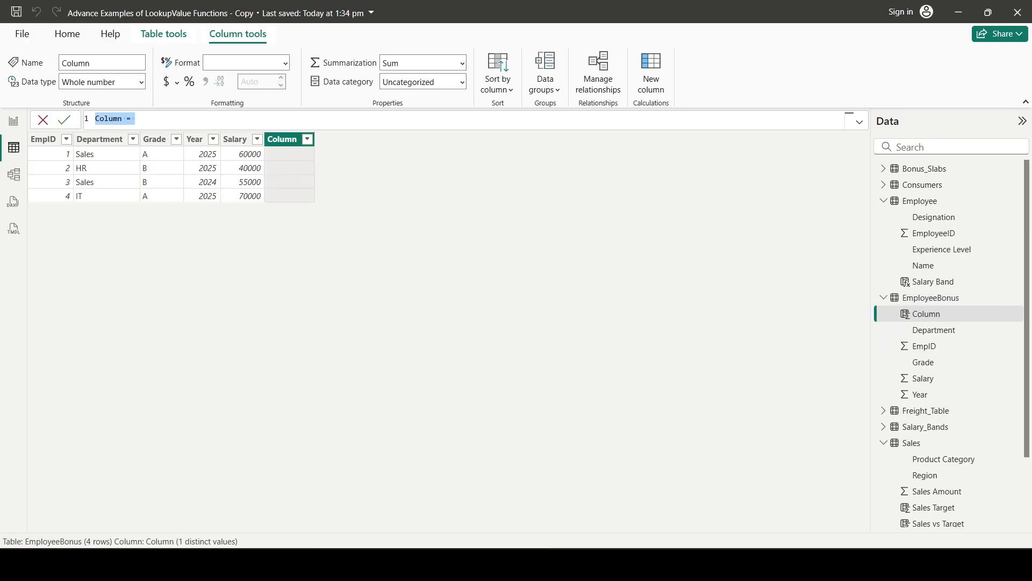
type("Bonus %")
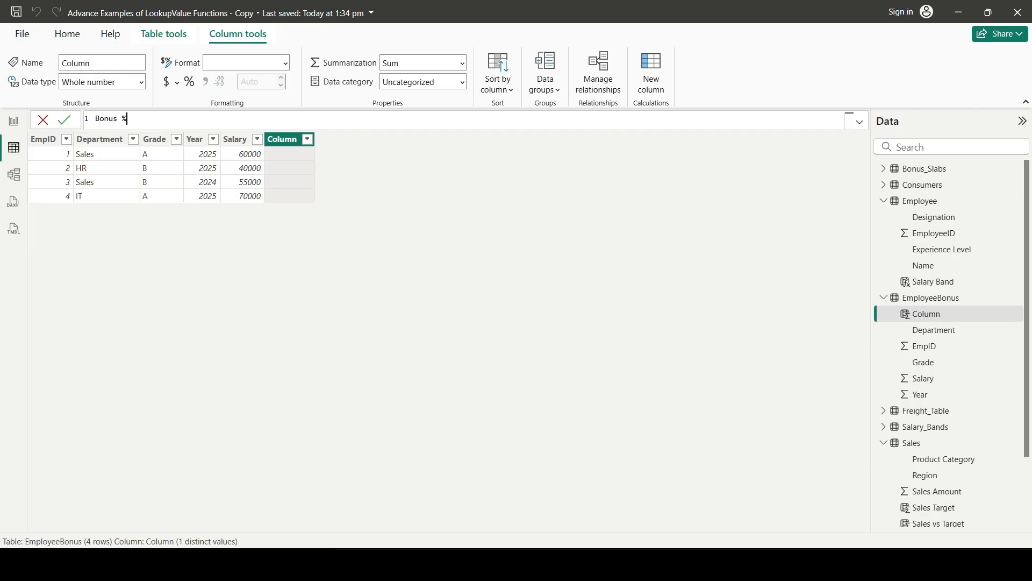
type(" =")
key("shift+Return")
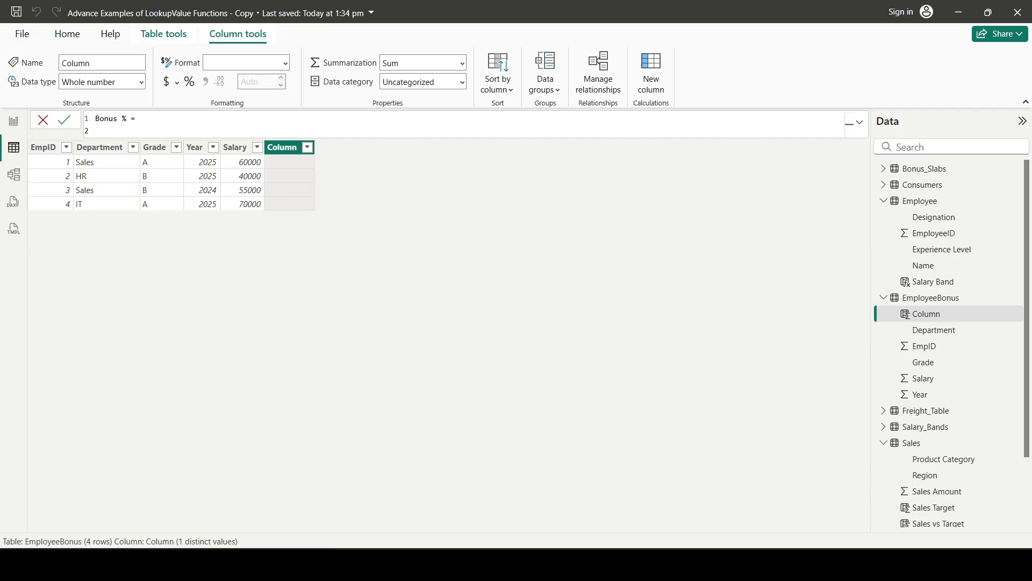
Start a LOOKUPVALUE function in the Bonus % formula, with Bonus_Slabs[Bonus %] as the result column
type("LOOKUP")
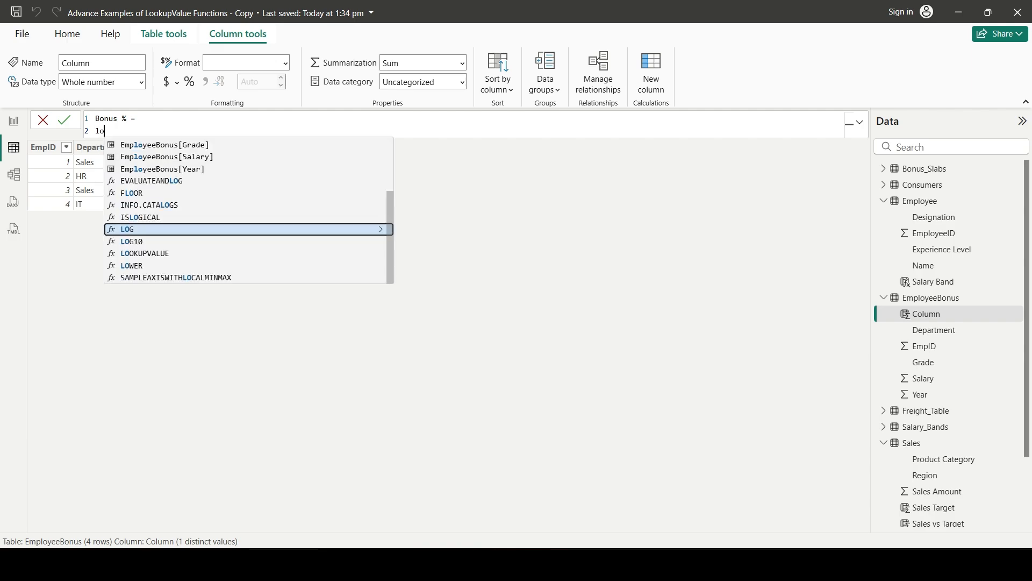
key("Tab")
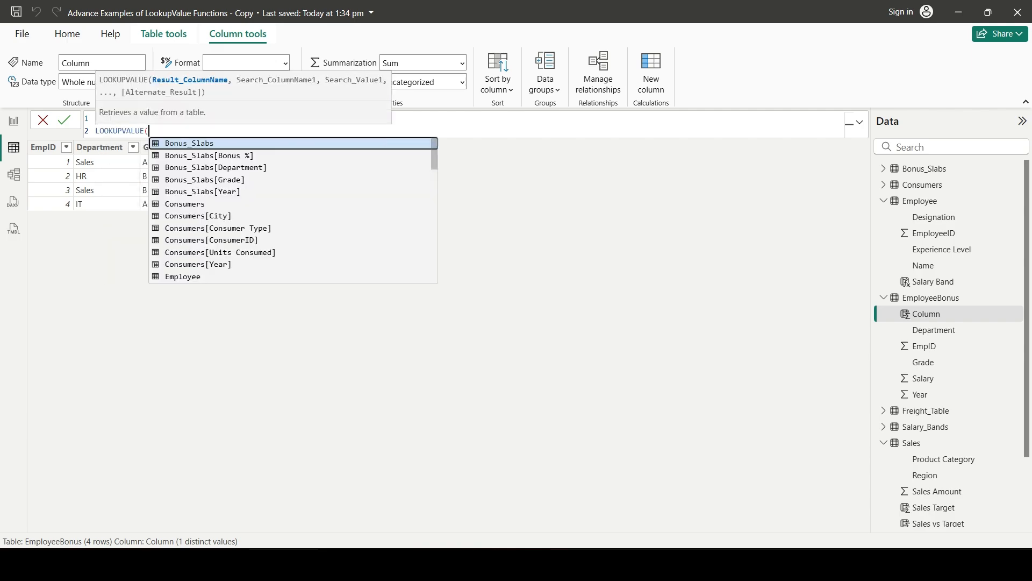
key("shift+Return")
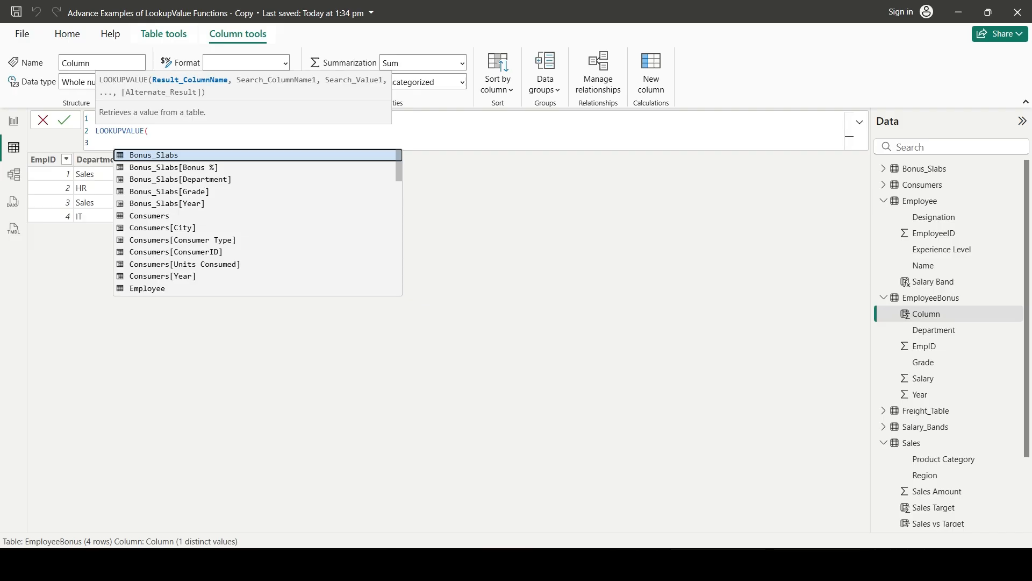
type("bonu")
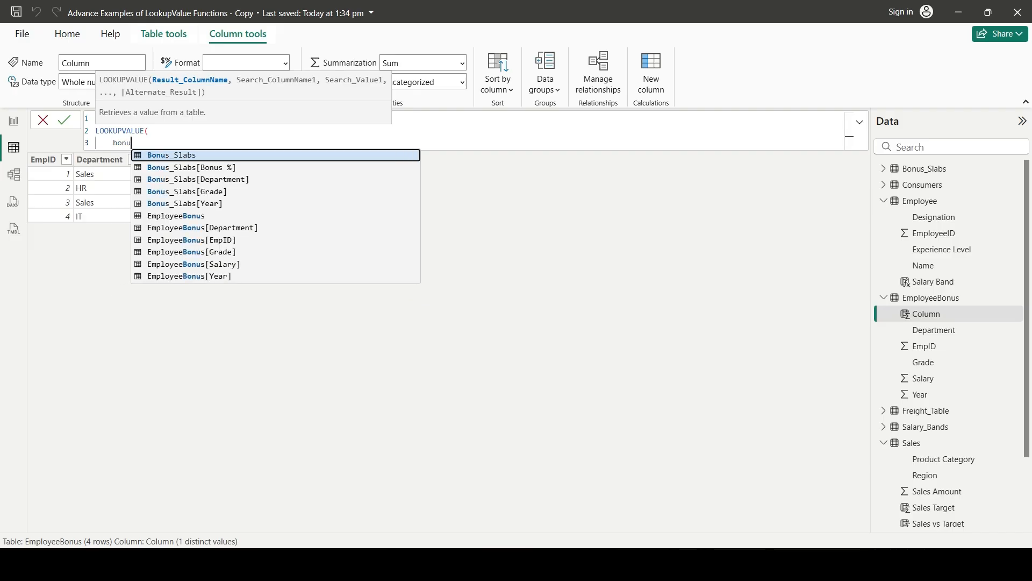
key("Down")
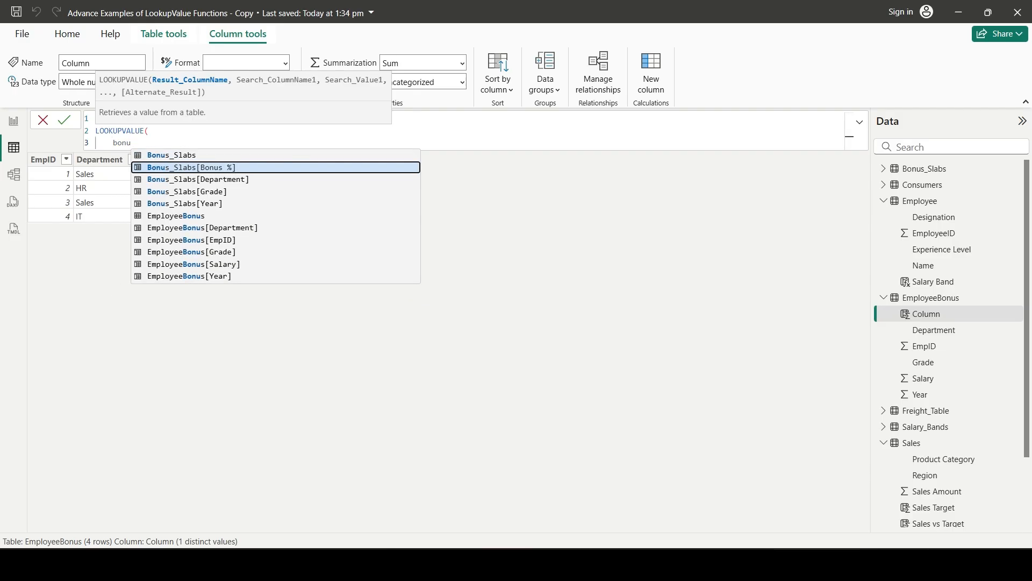
key("Tab")
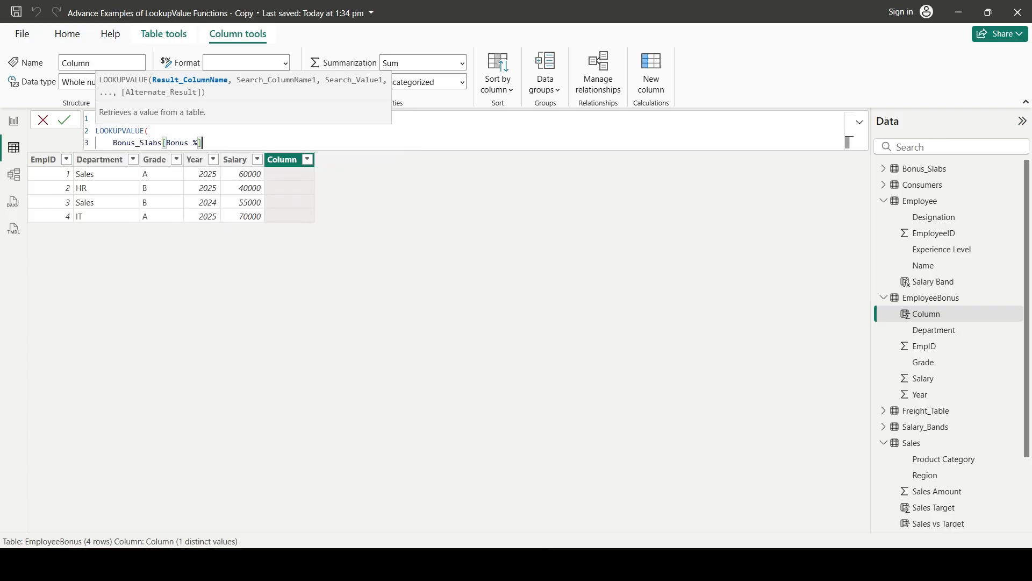
type(",")
key("shift+Return")
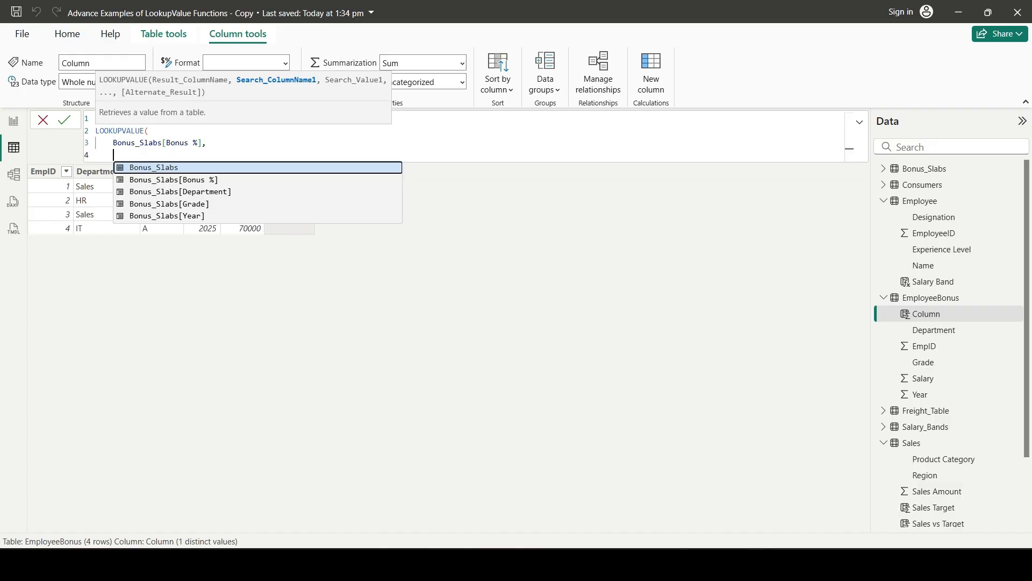
Add the first lookup condition, matching Bonus_Slabs[Department] to EmployeeBonus[Department]
type("bonu")
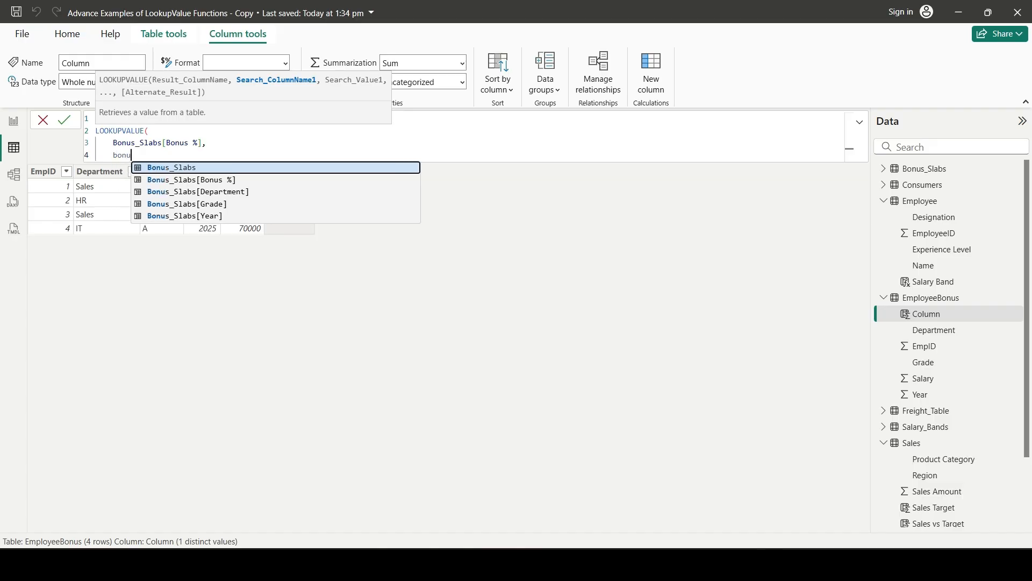
key("Down")
key("Down")
key("Tab")
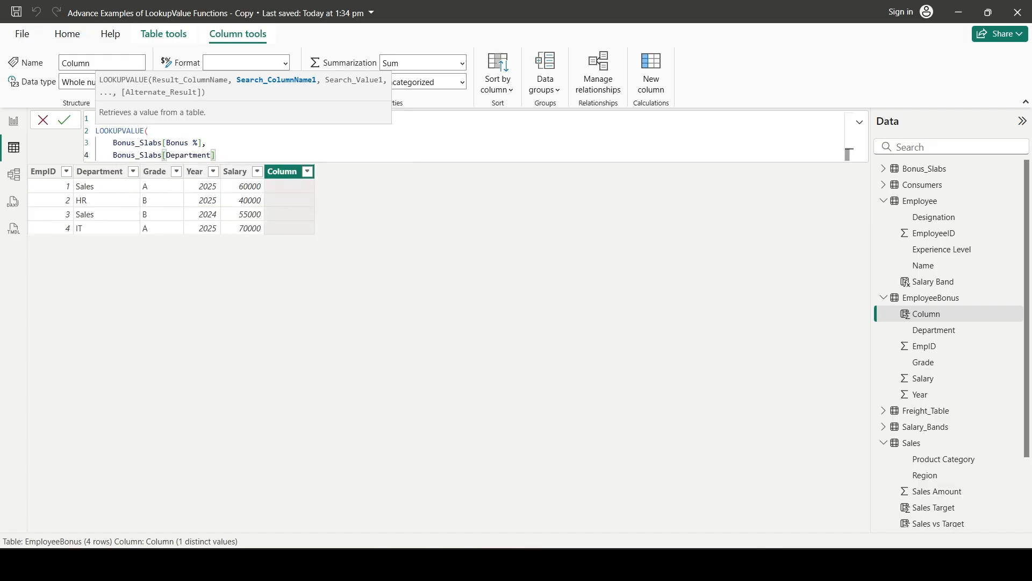
type(",emp")
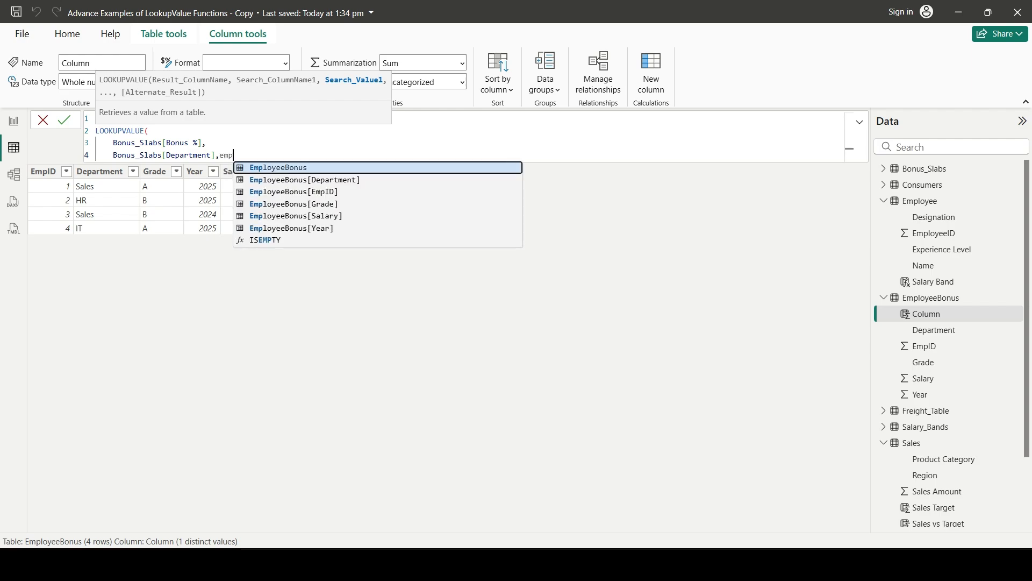
key("Down")
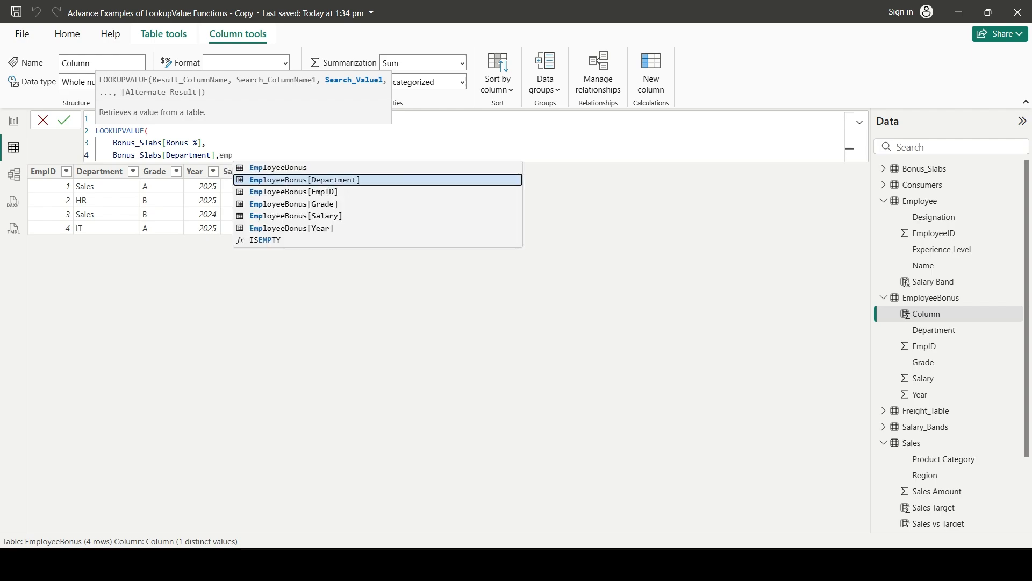
key("Tab")
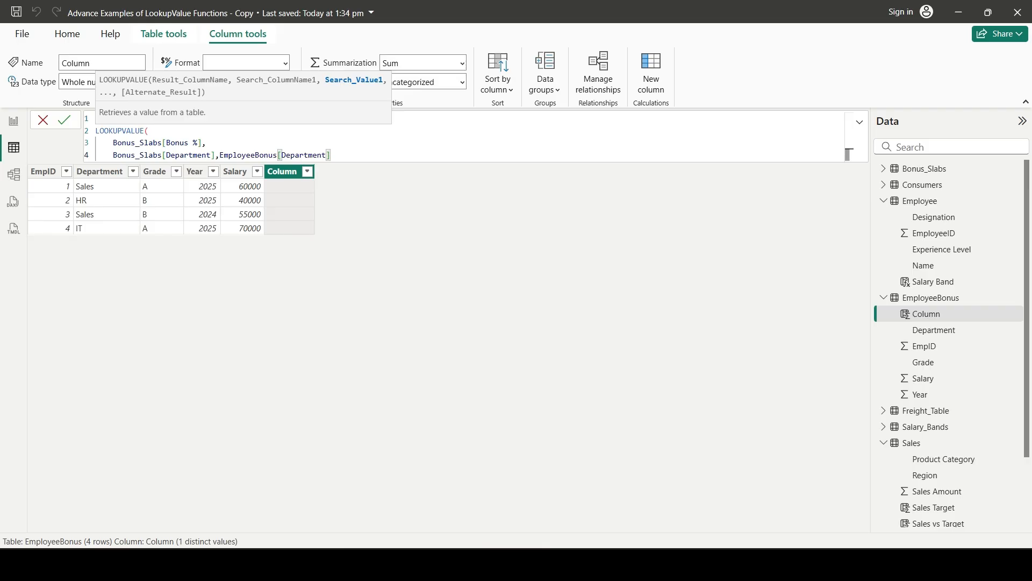
type(",")
key("shift+Return")
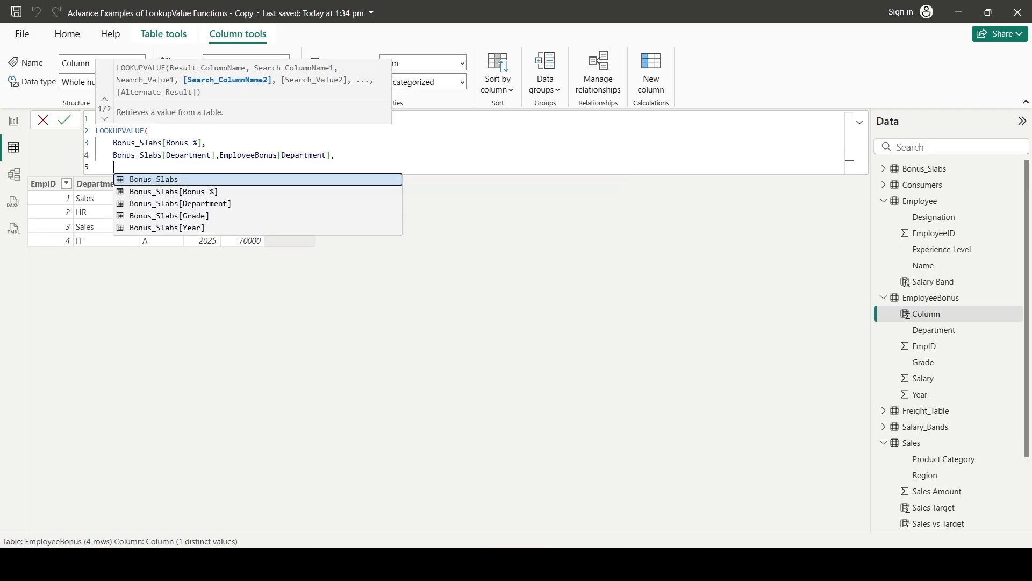
Add the second lookup condition on its own line, matching Bonus_Slabs[Grade] to EmployeeBonus[Grade]
key("Down")
key("Down")
key("Down")
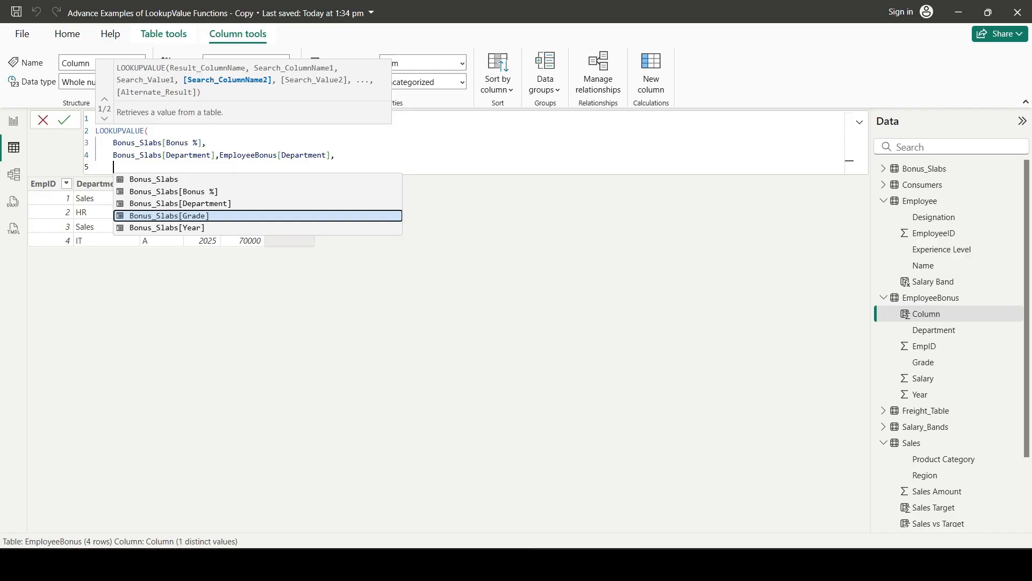
key("Tab")
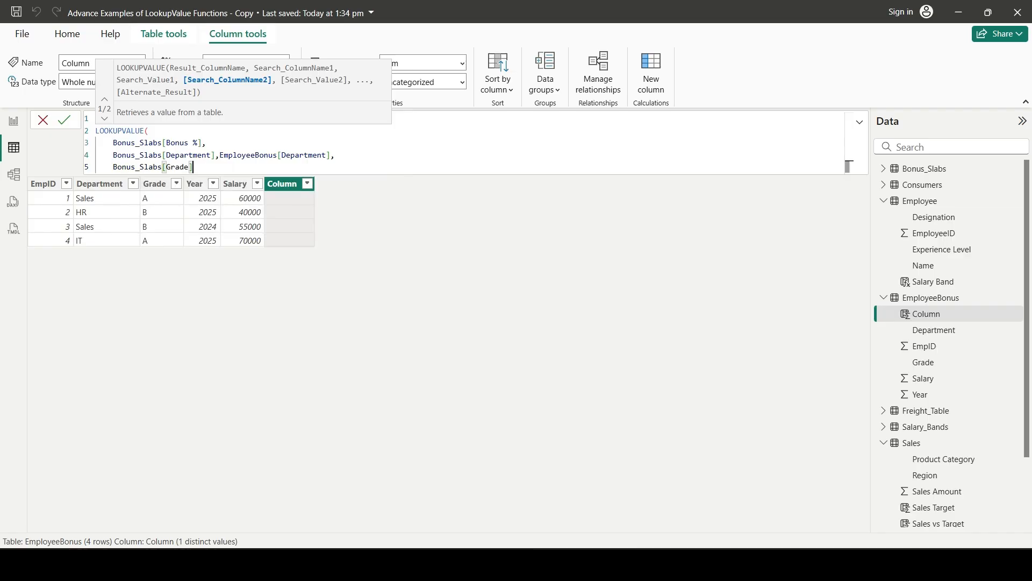
type(",")
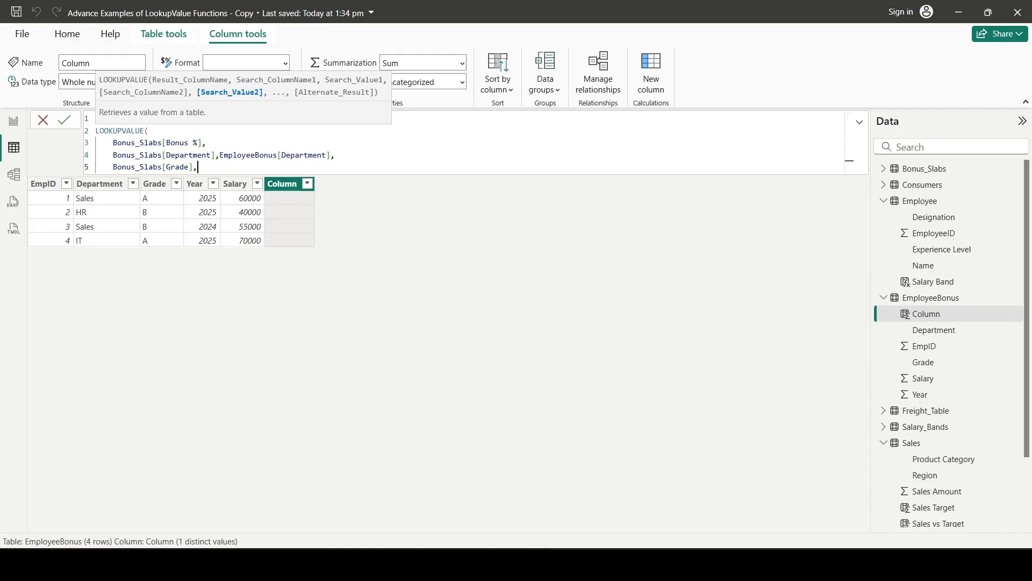
type("bonu")
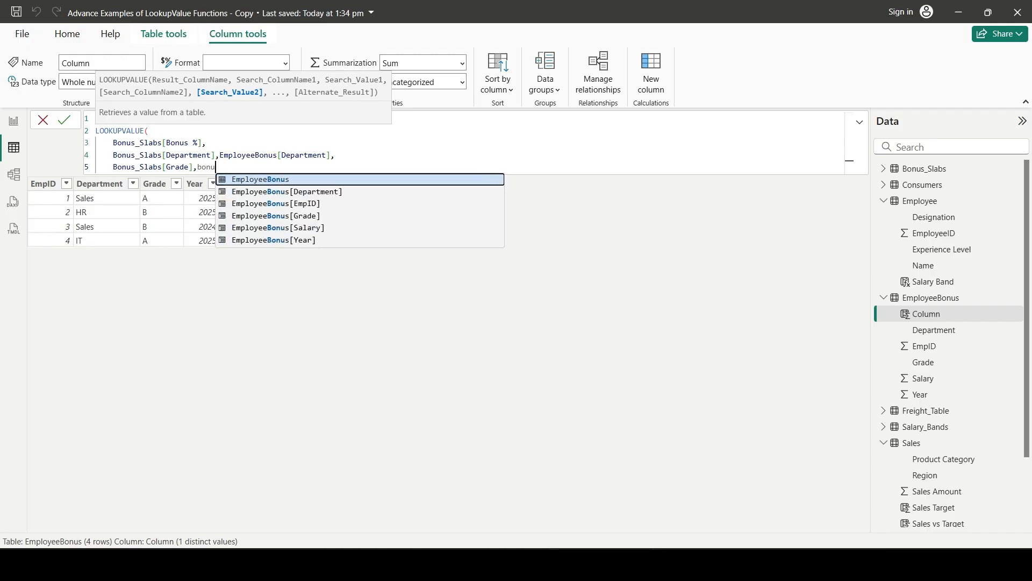
key("Down")
key("Down")
key("Down")
key("Tab")
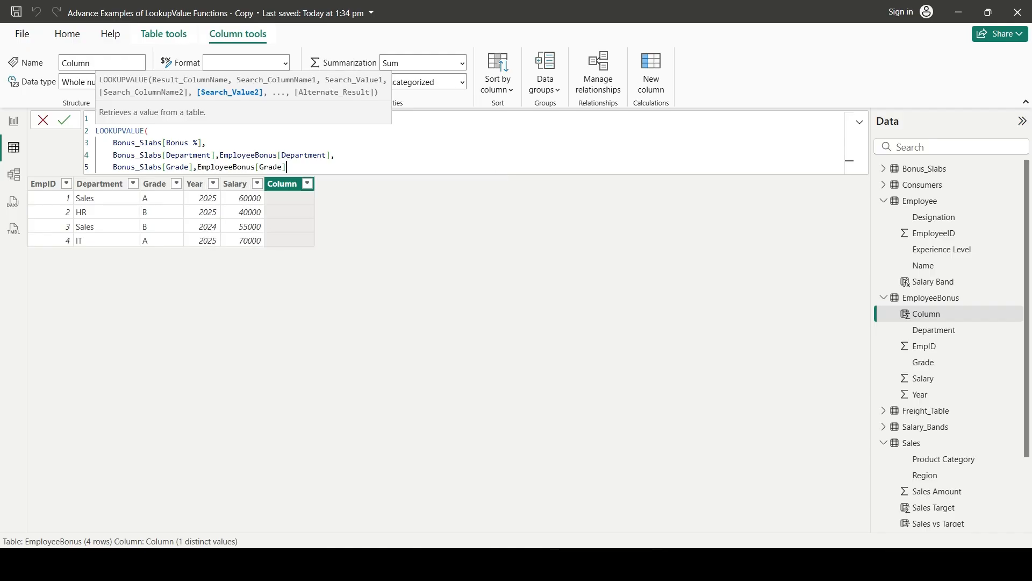
type(",")
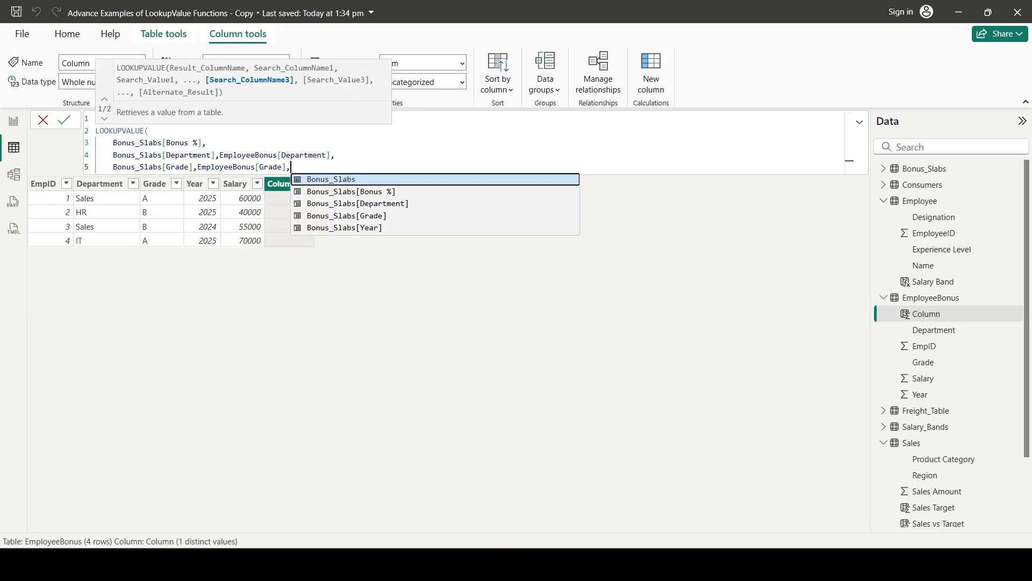
key("shift+Return")
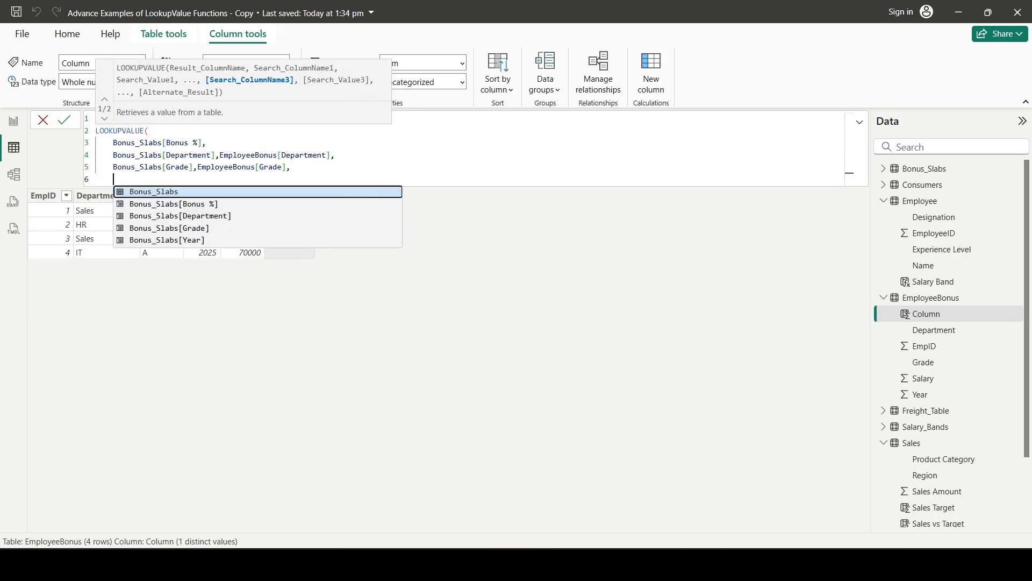
Add the third lookup condition, matching Bonus_Slabs[Year] to EmployeeBonus[Year], and close the LOOKUPVALUE function on a new line
key("Down")
key("Down")
key("Down")
key("Down")
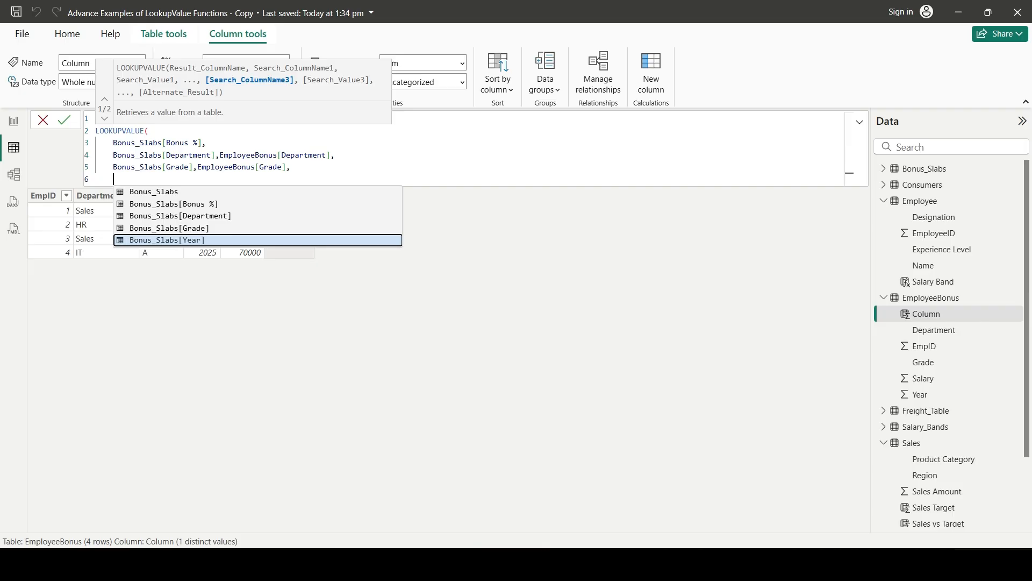
key("Tab")
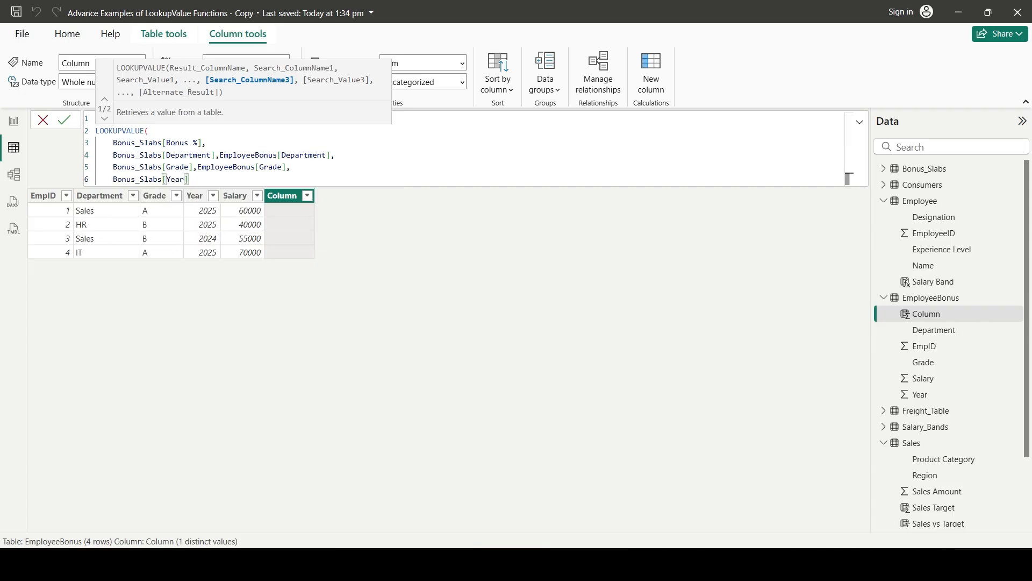
type(",")
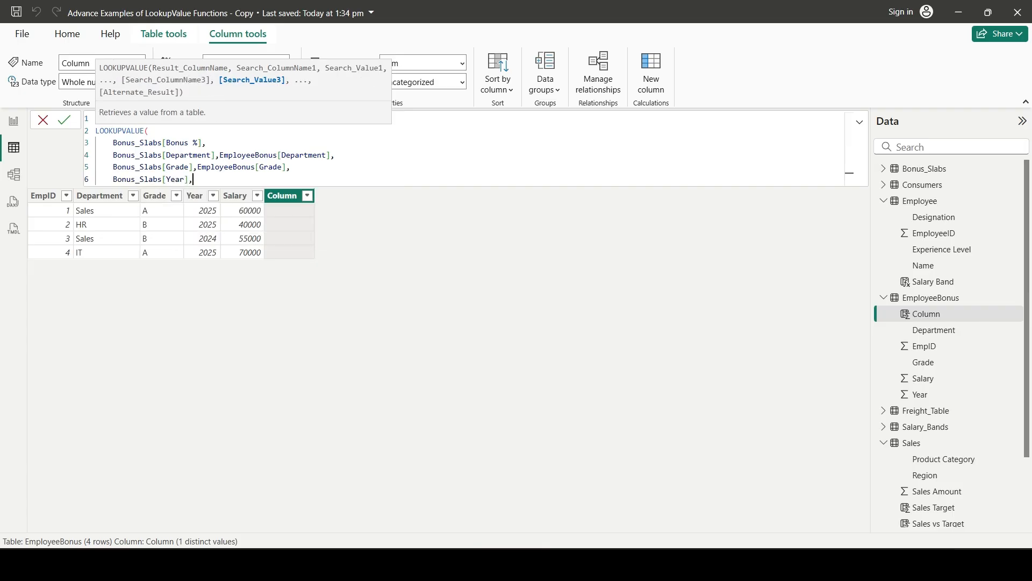
type("bonus")
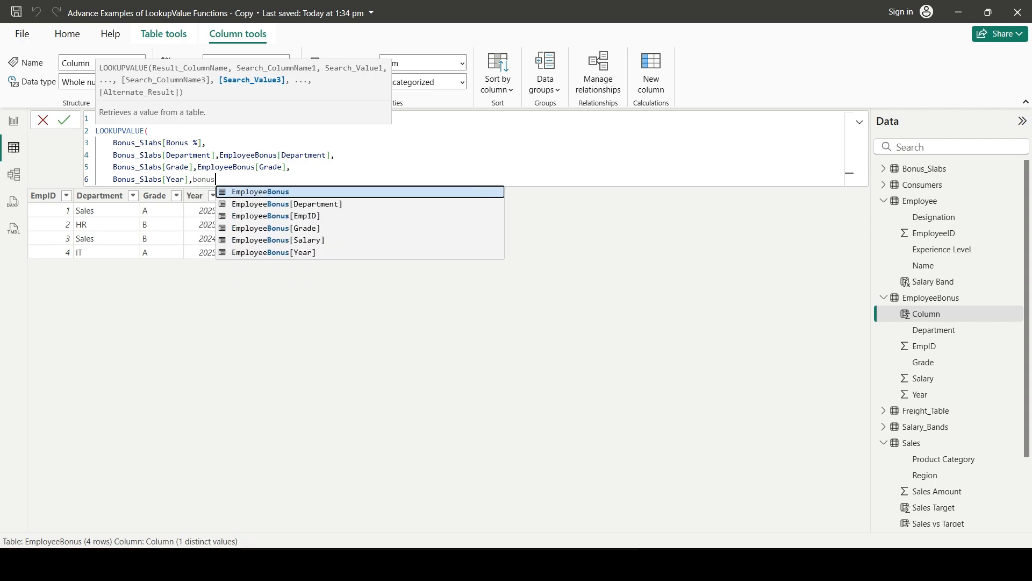
key("Down")
key("Down")
key("Down")
key("Down")
key("Down")
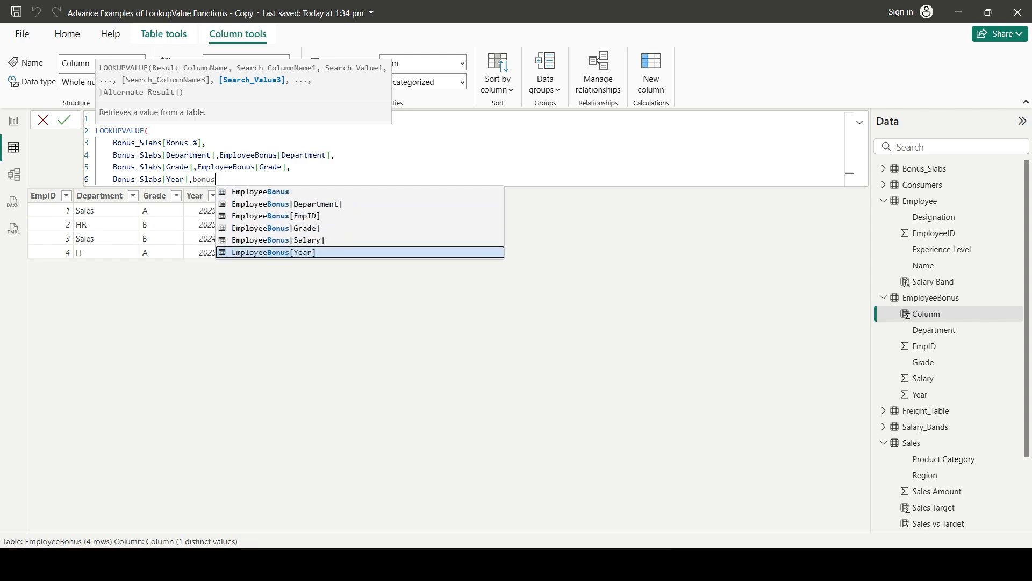
key("Tab")
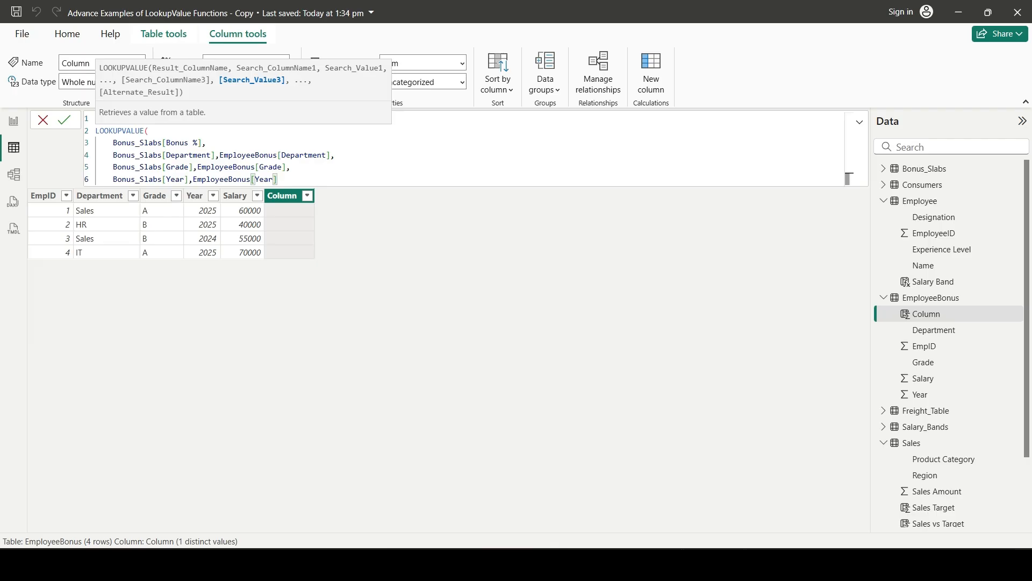
key("shift+Return")
type(")")
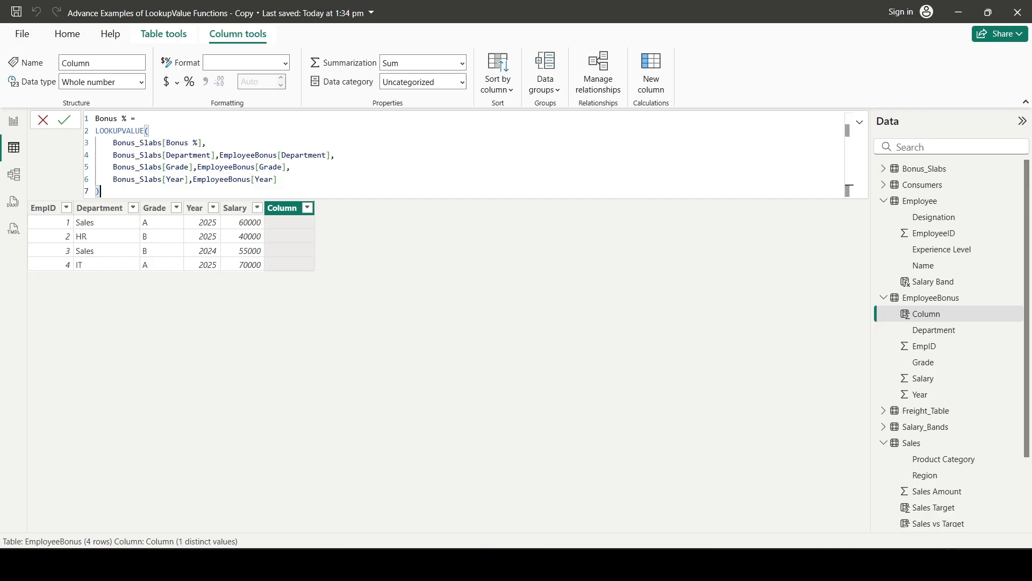
left_click_drag(291, 167, 95, 119)
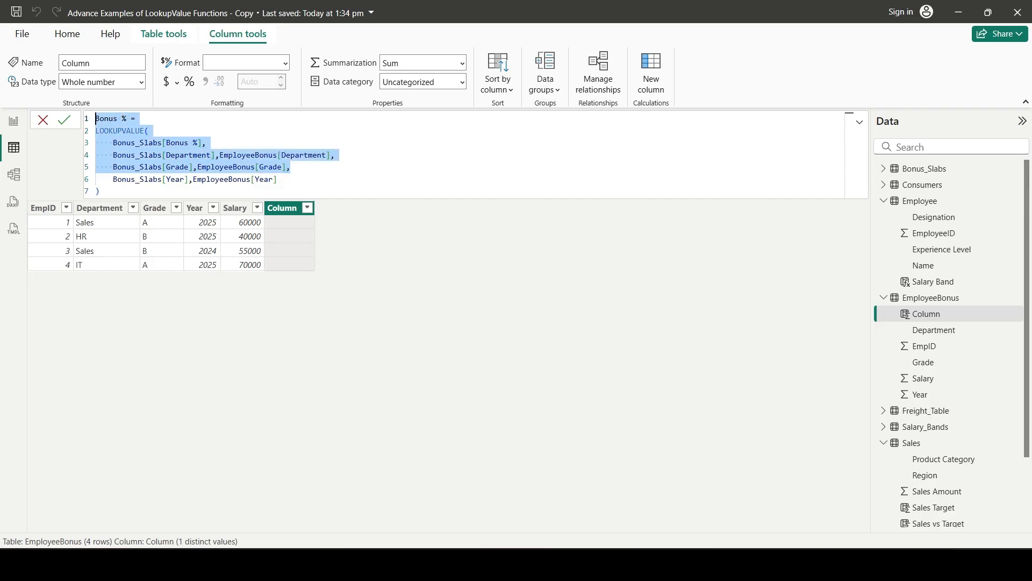
left_click(101, 191)
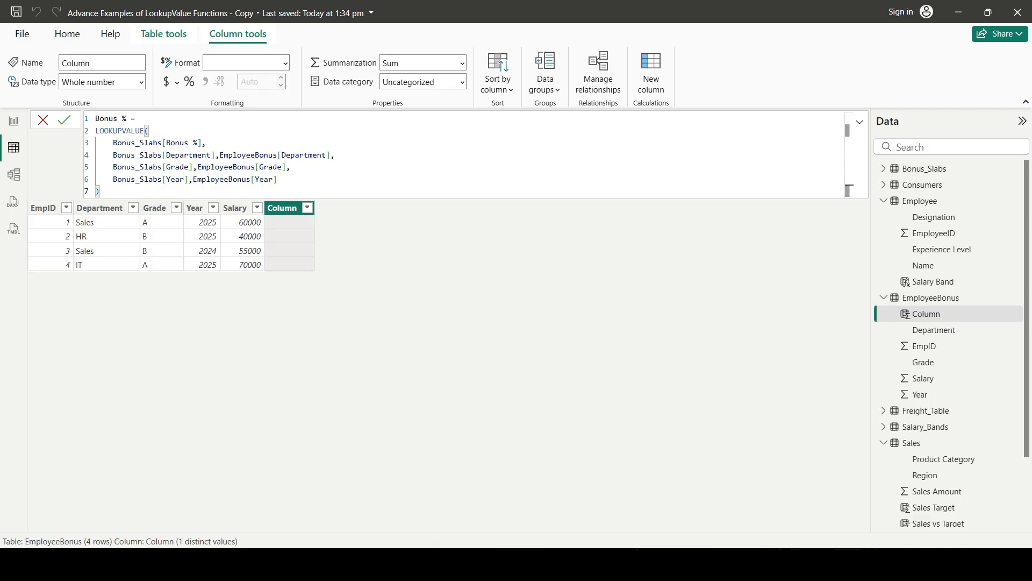
left_click_drag(278, 179, 109, 179)
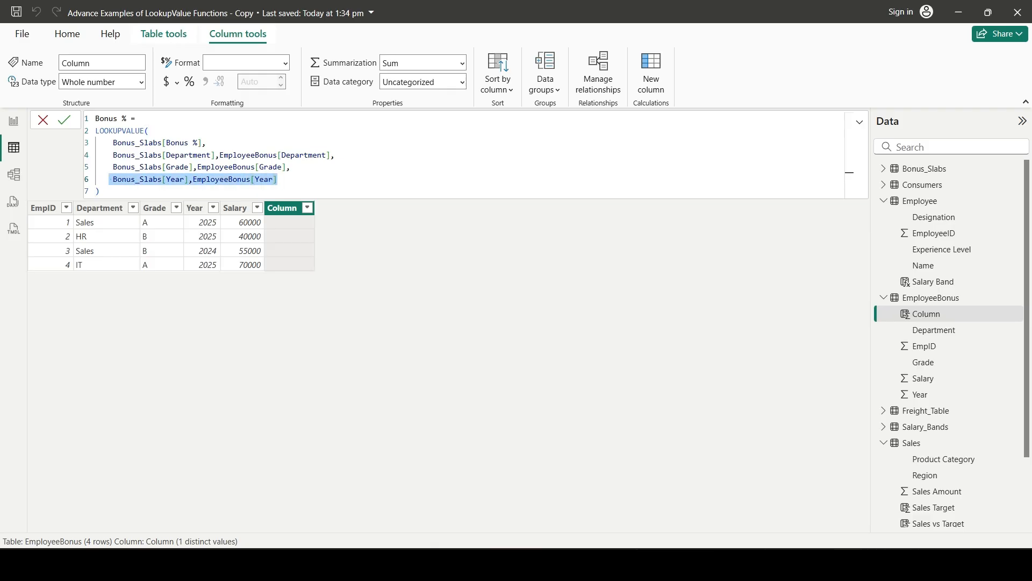
Commit the Bonus % formula in EmployeeBonus and format the column as a percentage
left_click(279, 179)
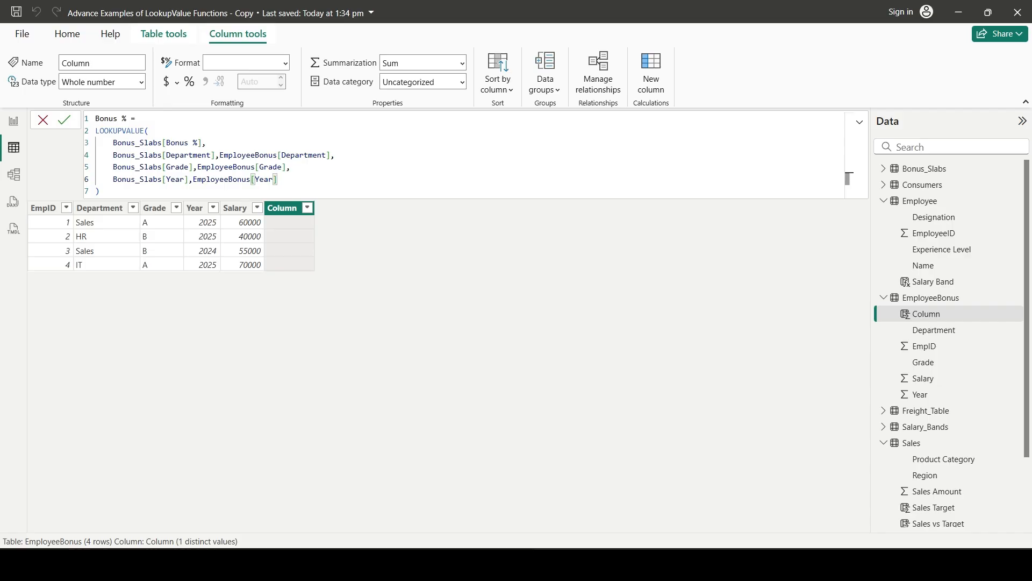
key("Return")
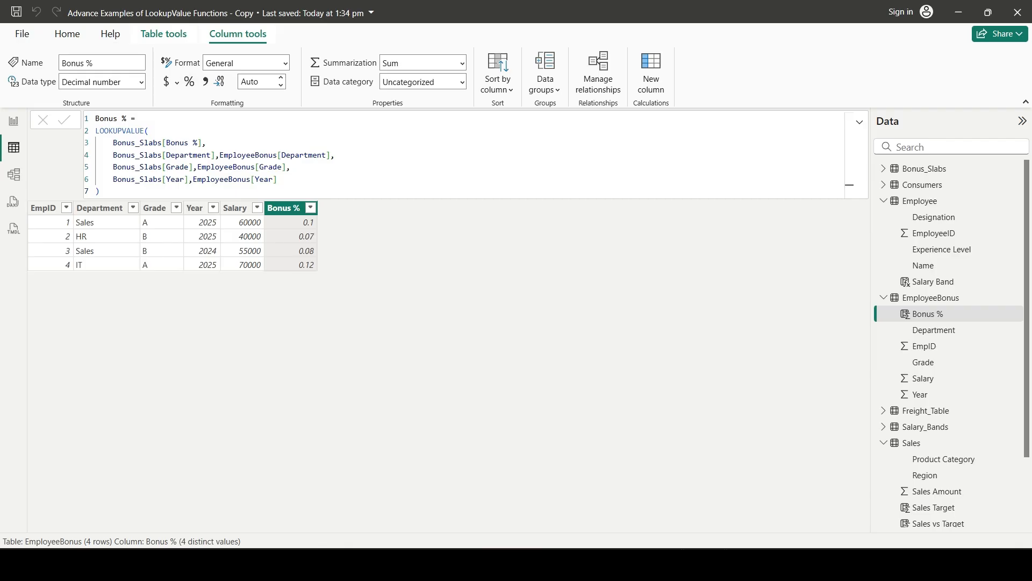
left_click(189, 81)
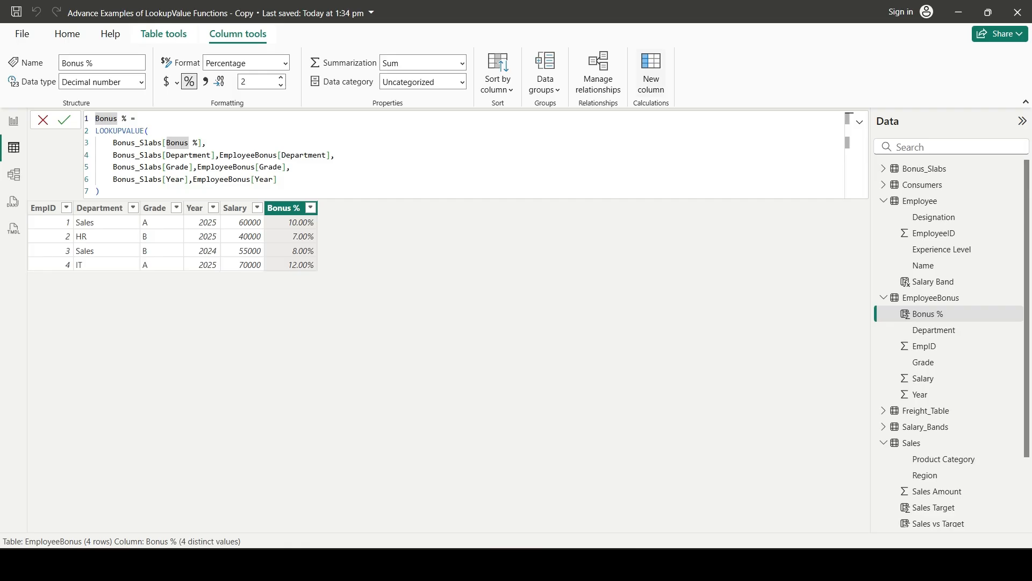
Add a calculated column to EmployeeBonus with the formula Bonus = EmployeeBonus[Salary]*EmployeeBonus[Bonus %]
left_click(651, 74)
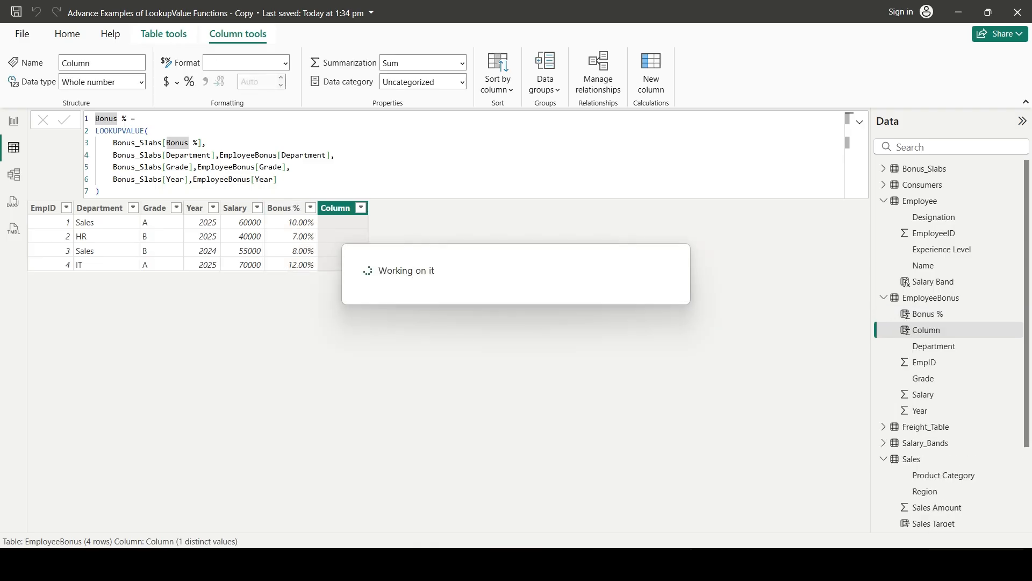
type("Bo")
type("=")
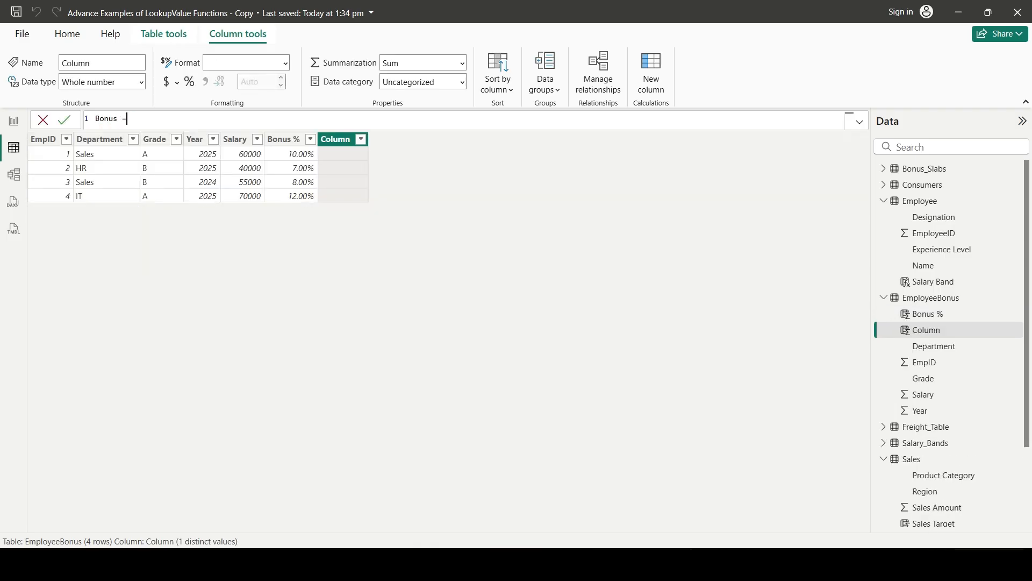
type(" sala")
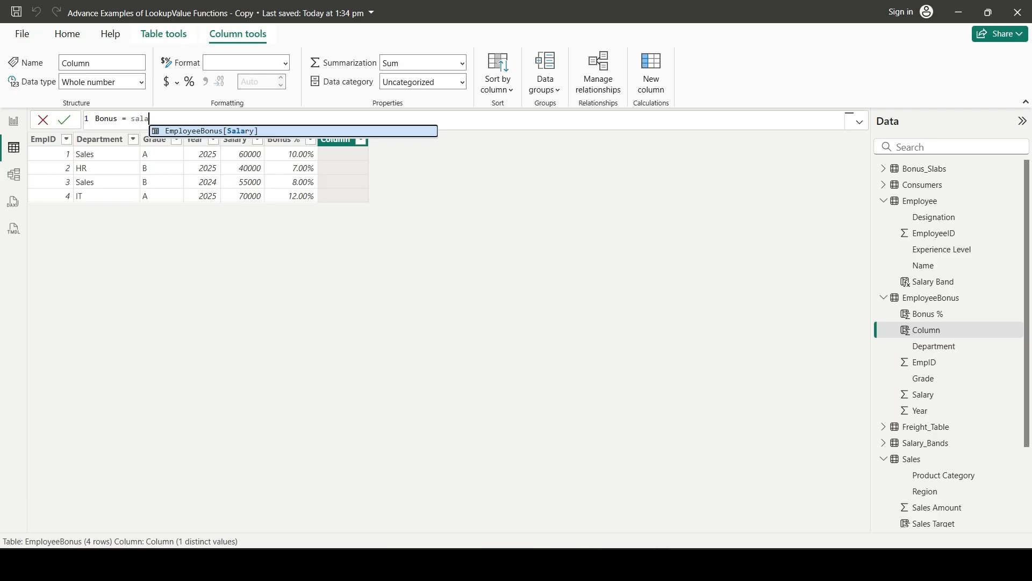
key("Tab")
type("*")
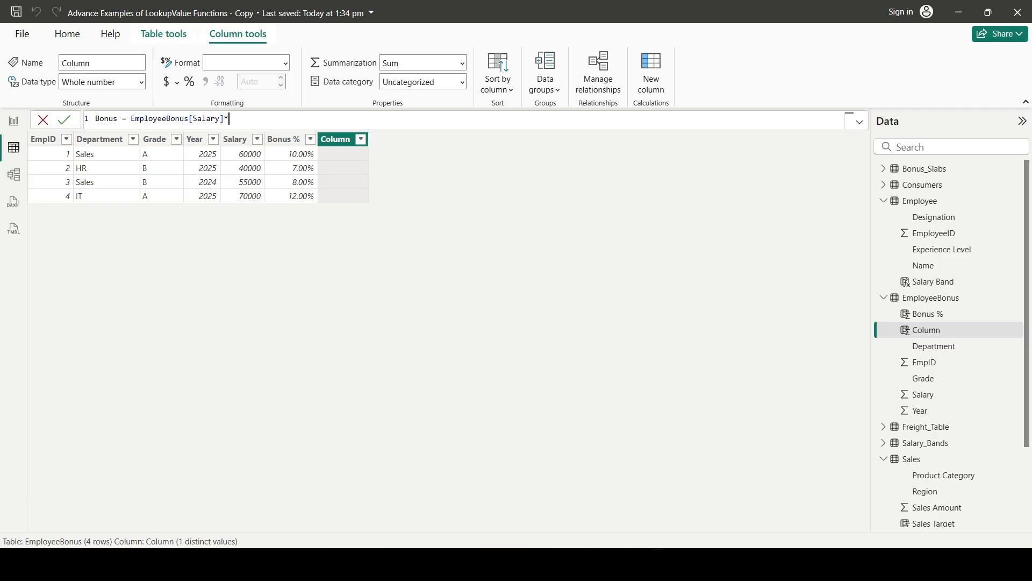
type("bonus")
key("Tab")
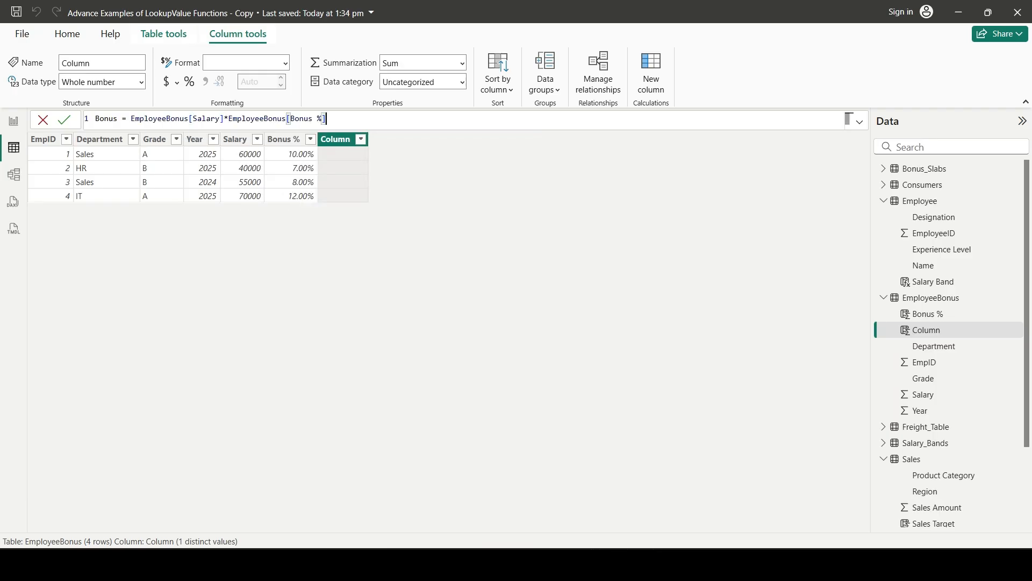
key("Return")
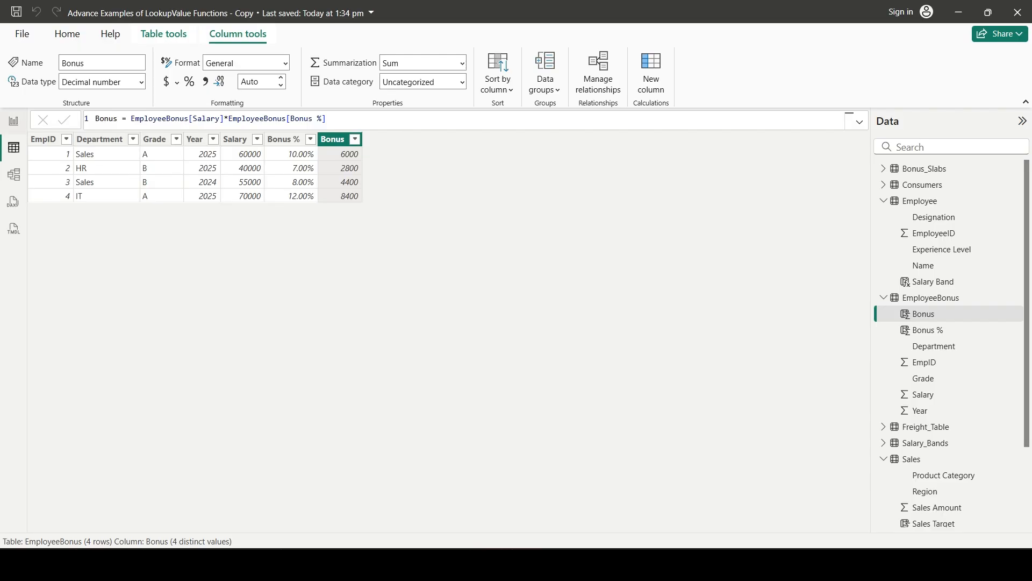
Fill the empty table visual on the Example 3 report page with EmployeeBonus Grade, Department, Year, Salary, Bonus % and Bonus, and shift it slightly left
left_click(14, 121)
left_click(454, 290)
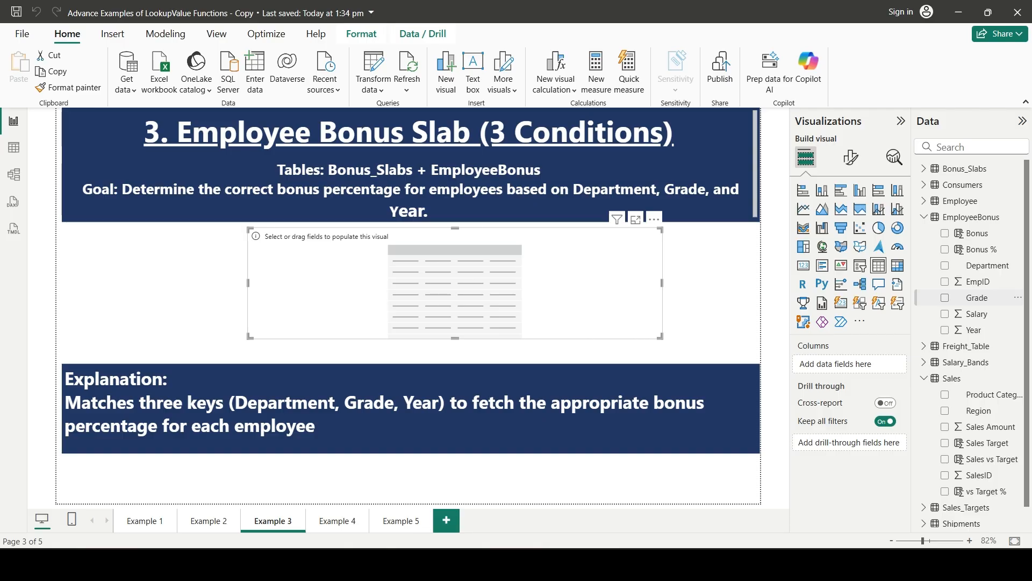
left_click(945, 297)
left_click(944, 266)
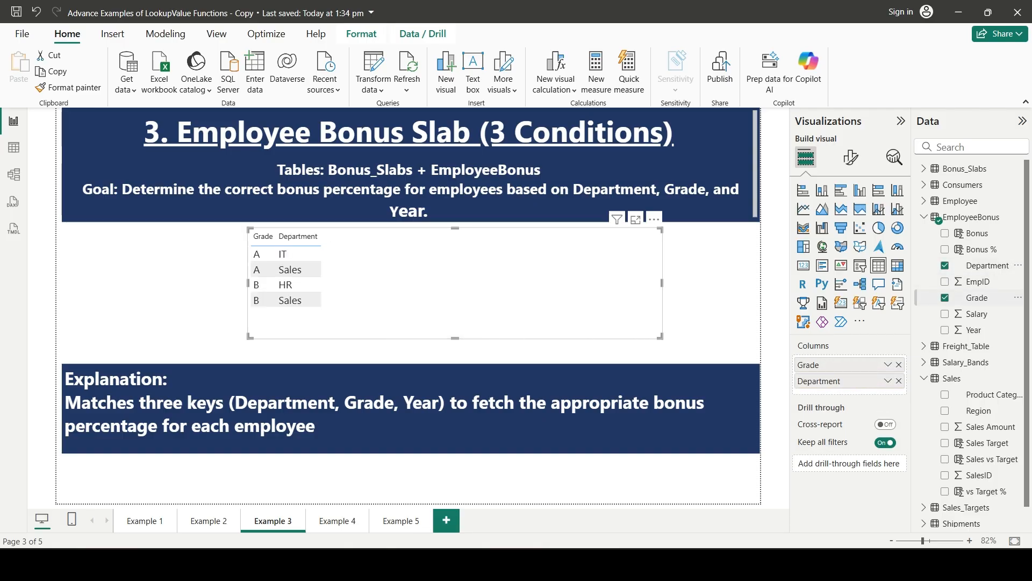
left_click(945, 329)
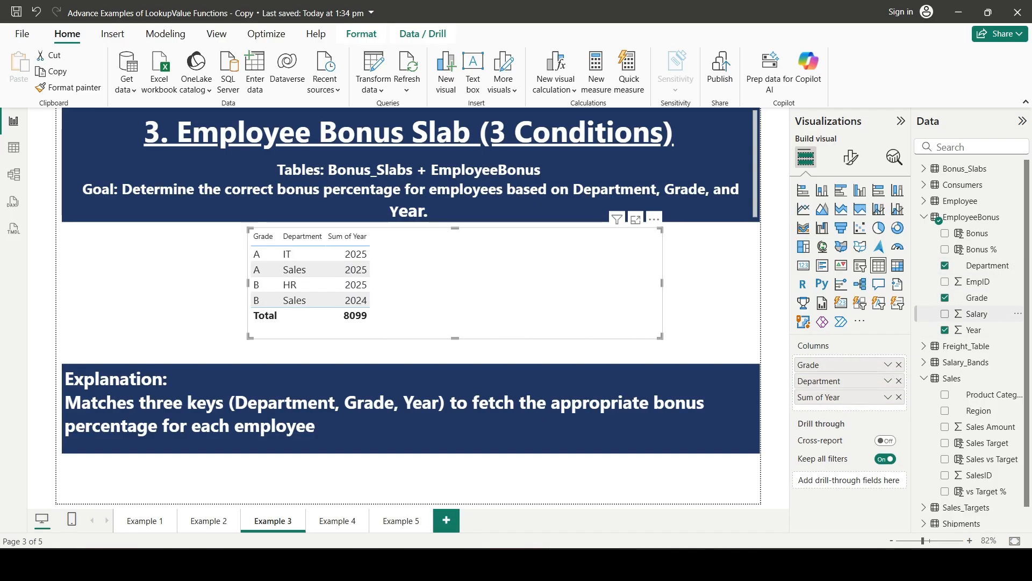
left_click(945, 314)
left_click(945, 249)
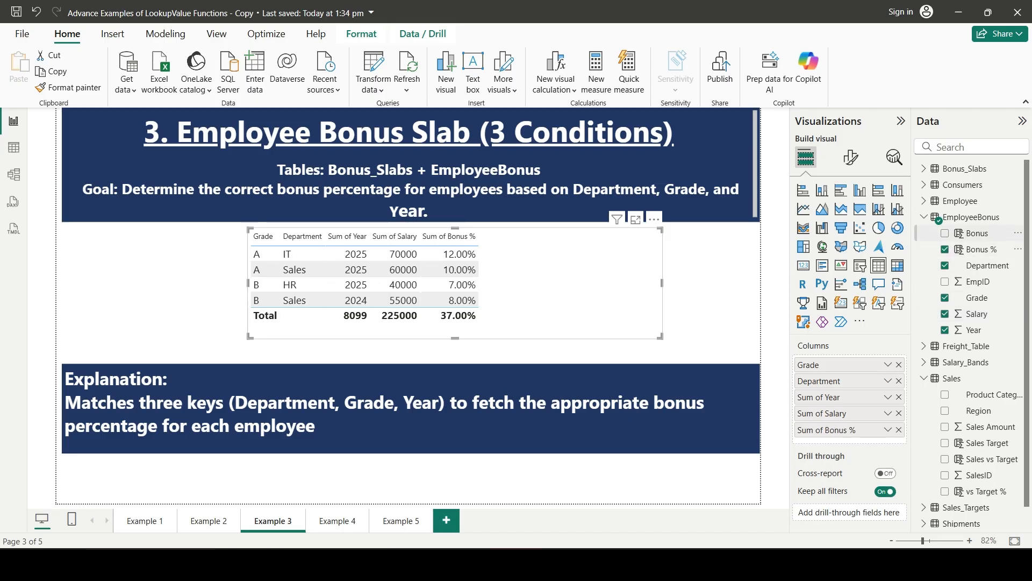
left_click(944, 233)
left_click_drag(592, 279, 568, 279)
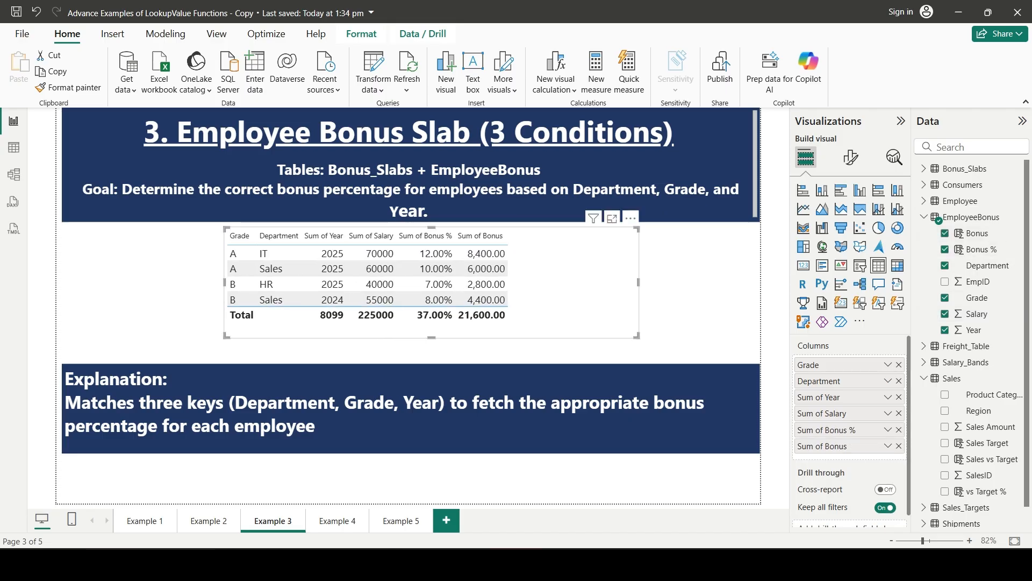
left_click(697, 290)
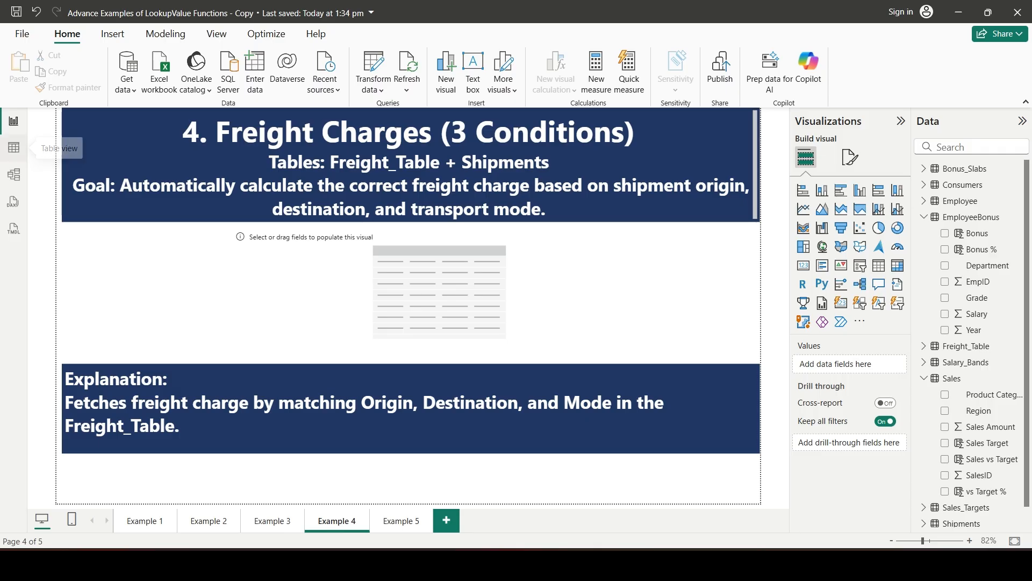
Collapse the expanded tables in the data view's field list and open the Shipments table
left_click(13, 147)
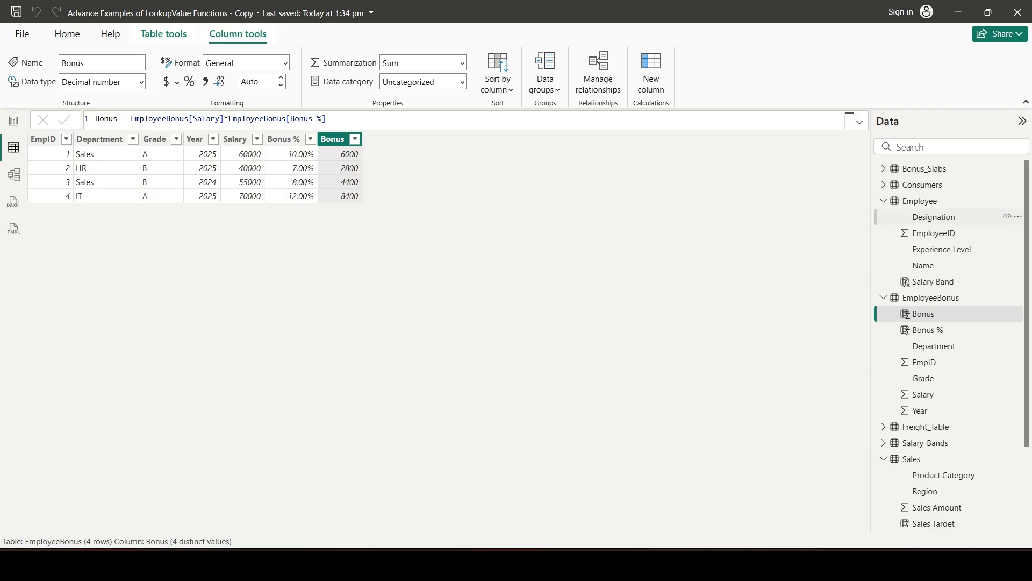
left_click(884, 200)
left_click(884, 217)
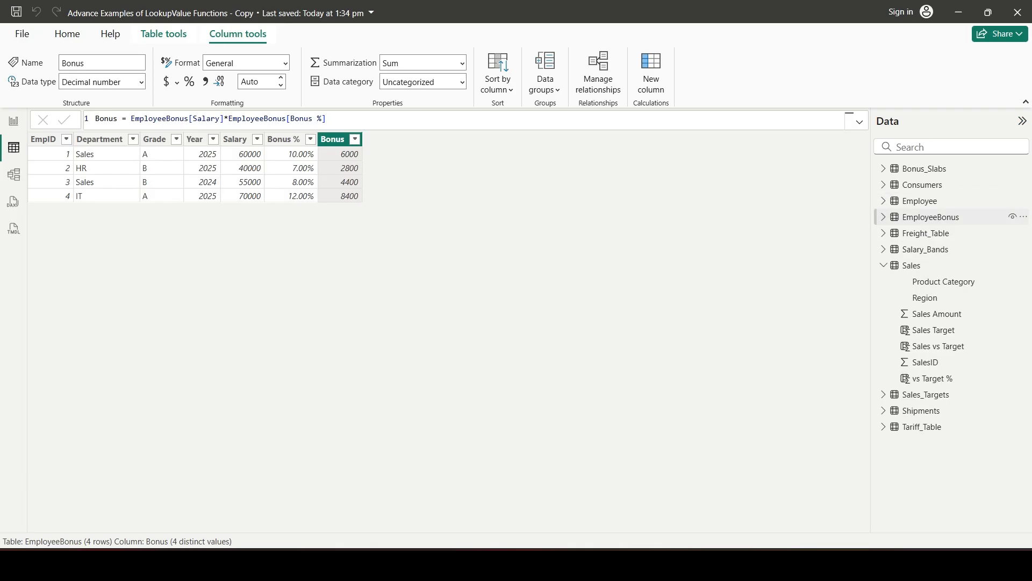
left_click(883, 265)
left_click(884, 297)
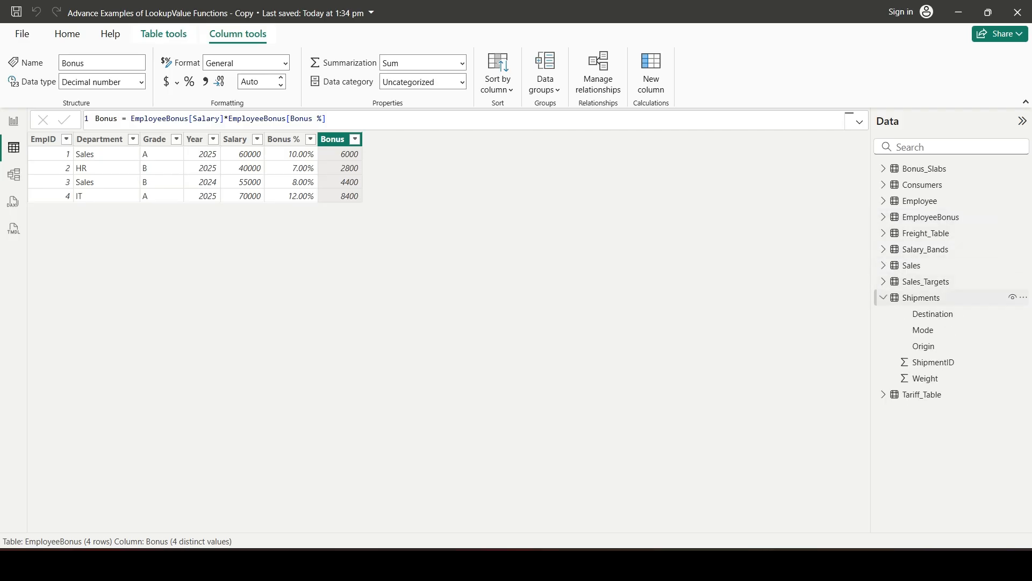
left_click(922, 297)
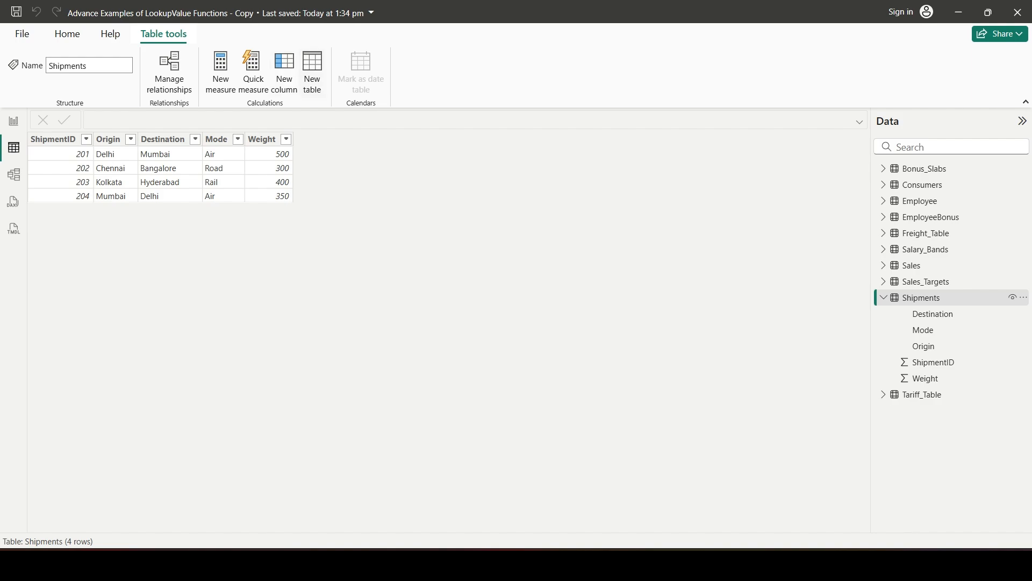
Add a calculated column to Shipments and start its formula with the name Freight Charges and an equals sign
left_click(284, 72)
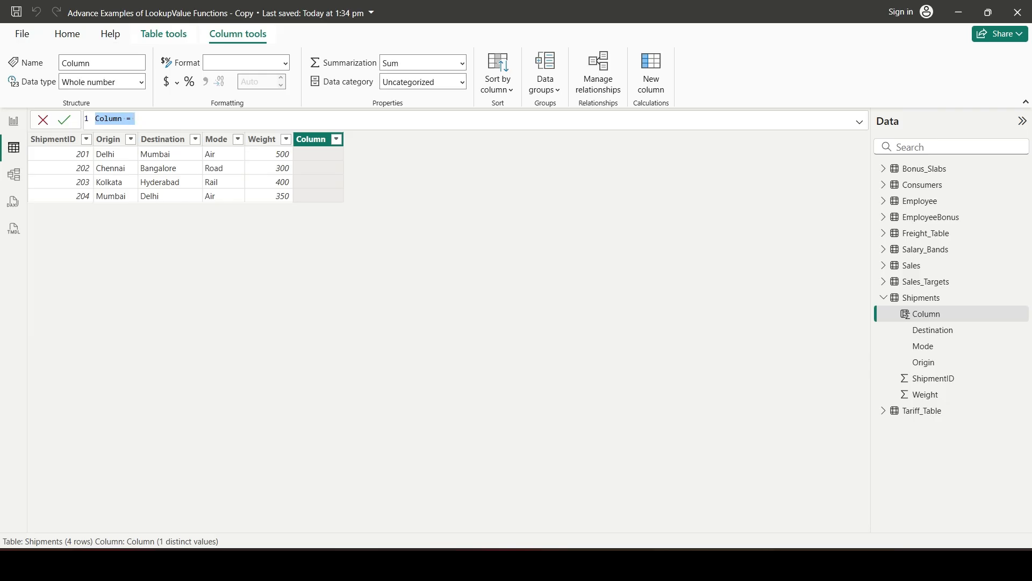
type("Frieght CHarges")
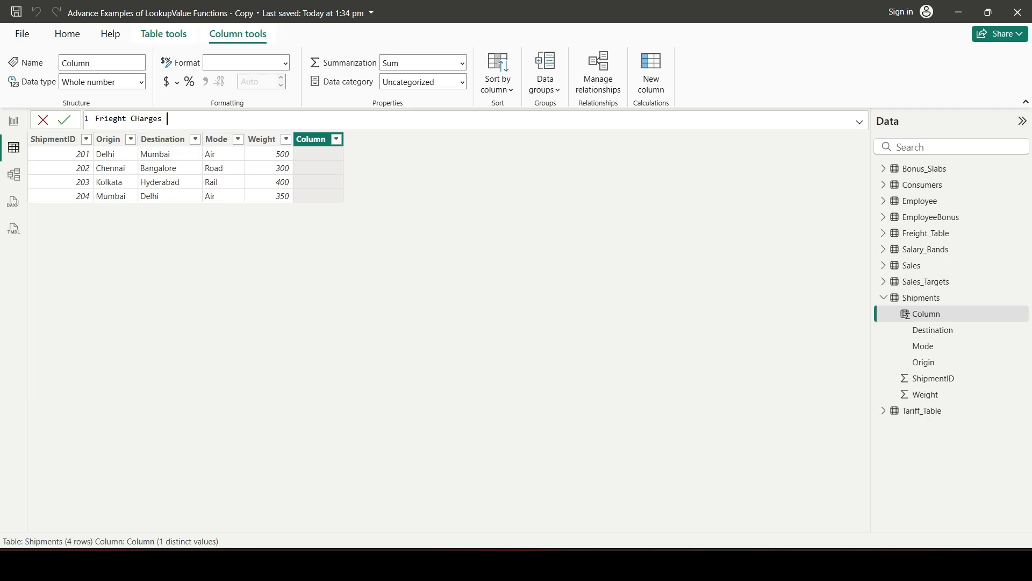
double_click(122, 118)
type("Freight")
key("Right")
key("BackSpace")
type("h")
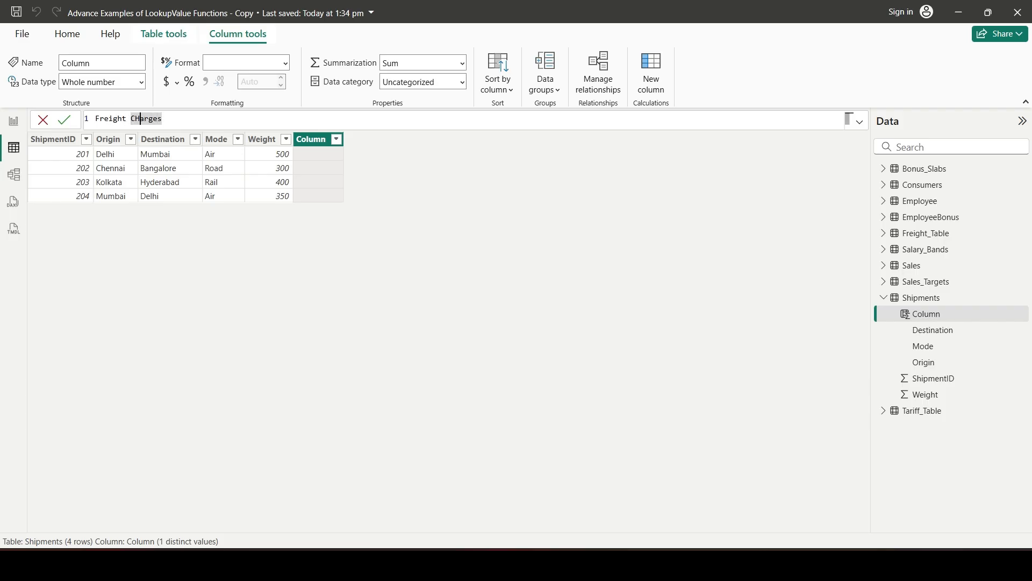
key("End")
key("shift+Return")
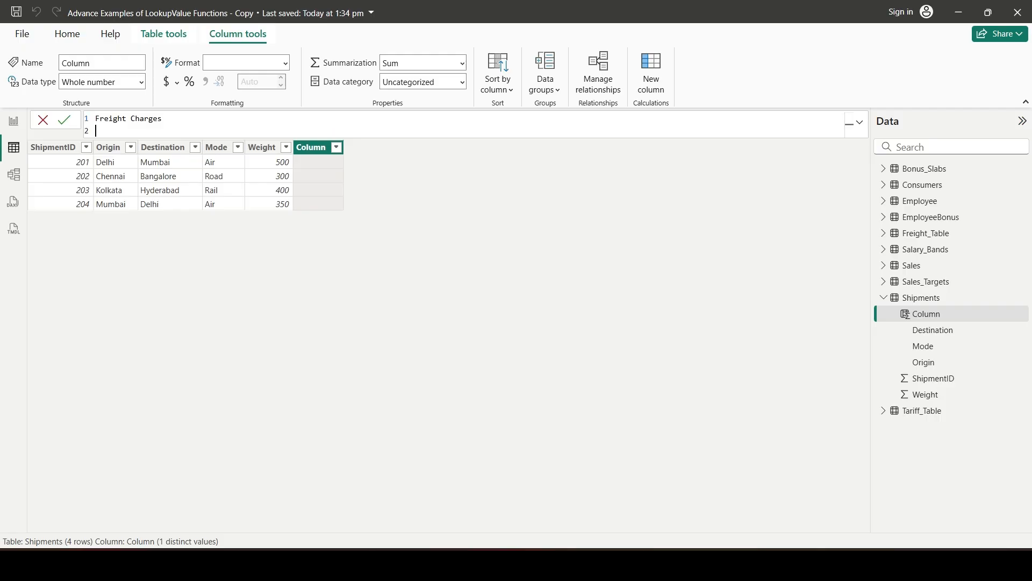
key("BackSpace")
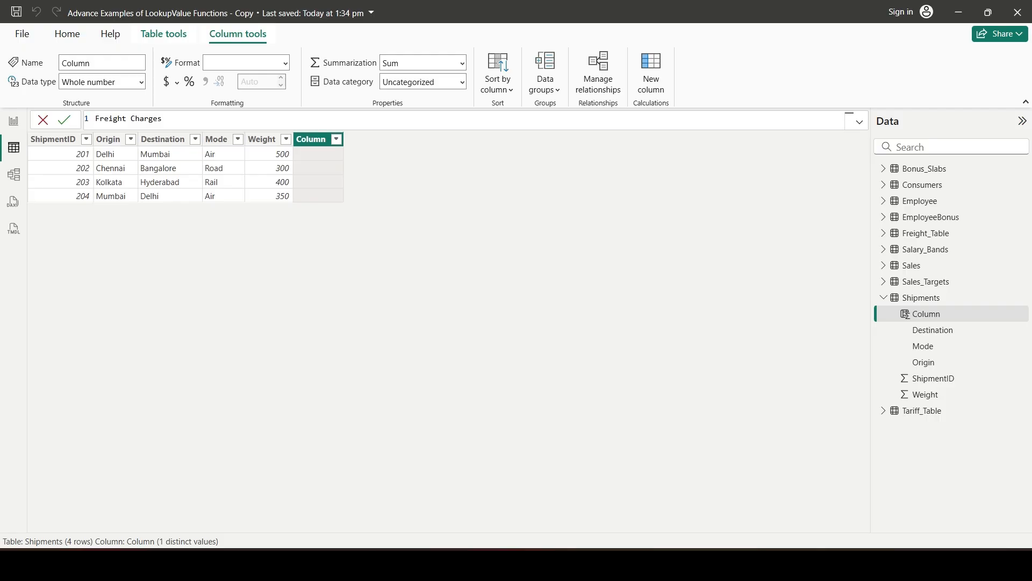
type("=")
Start a LOOKUPVALUE function on a new line in the Freight Charges formula, with Freight_Table[Charge] as the result column
key("shift+Return")
type("LOOKUPVALUE(")
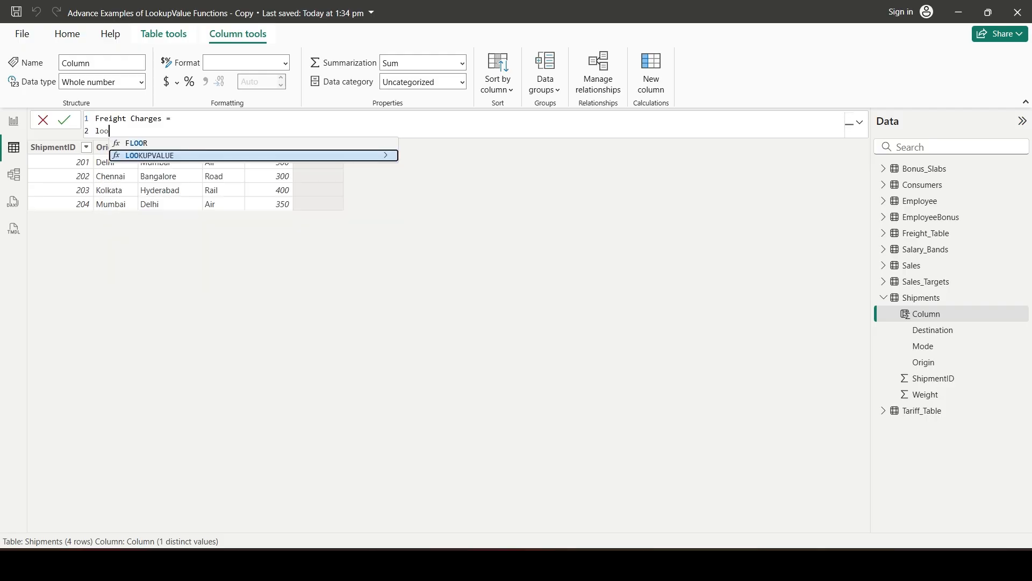
key("Tab")
key("shift+Return")
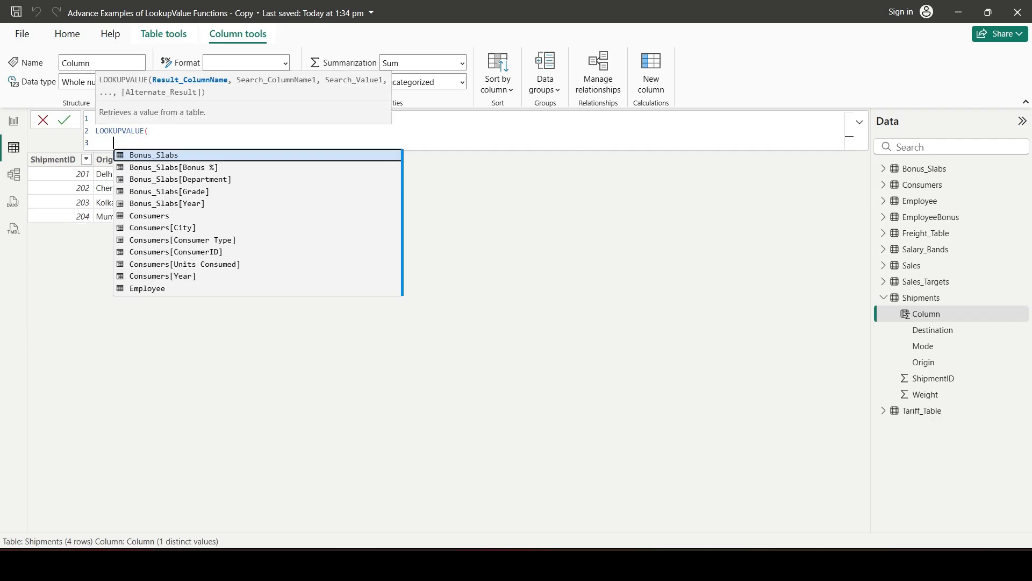
type("charge")
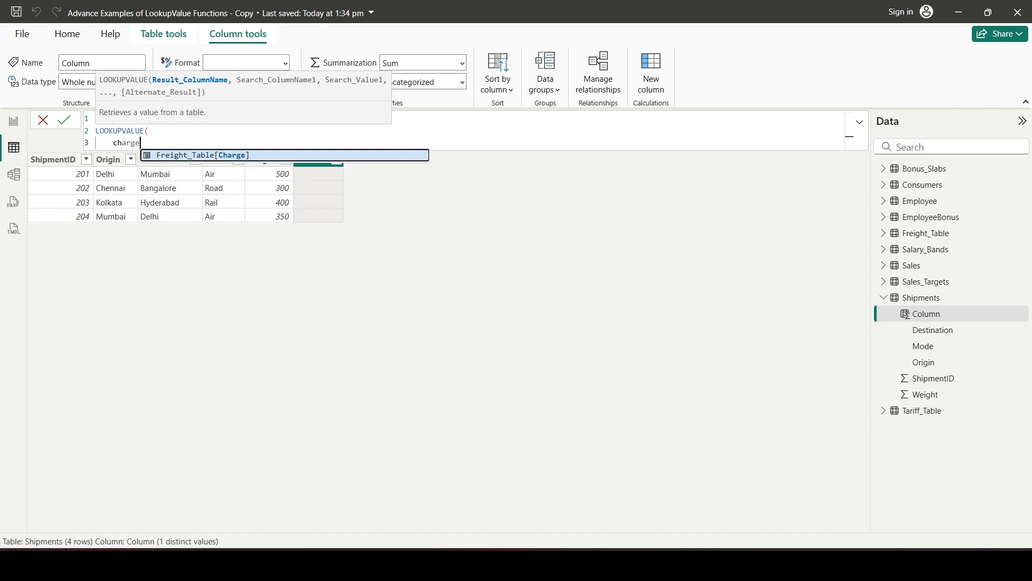
key("Tab")
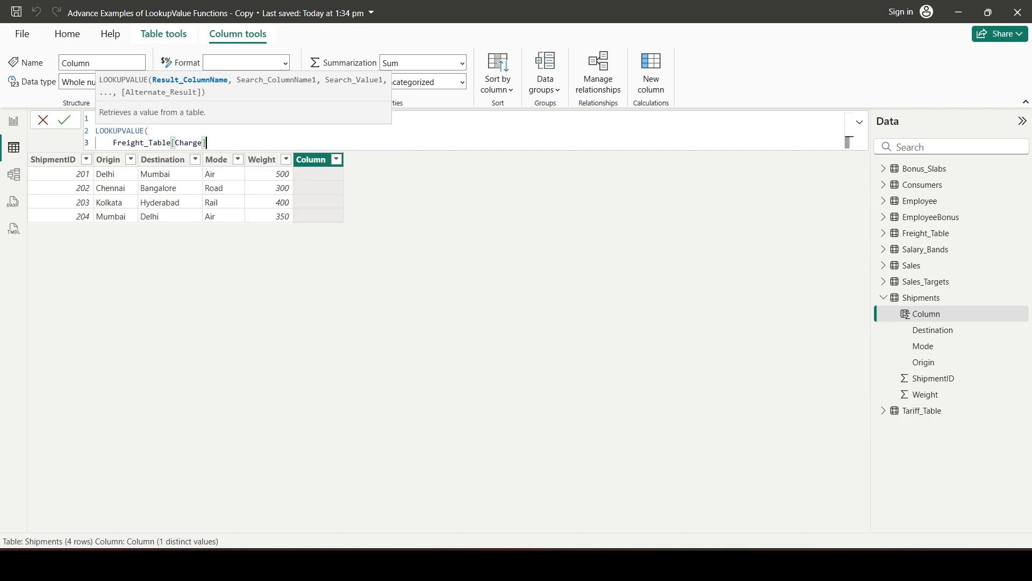
type(",")
key("shift+Return")
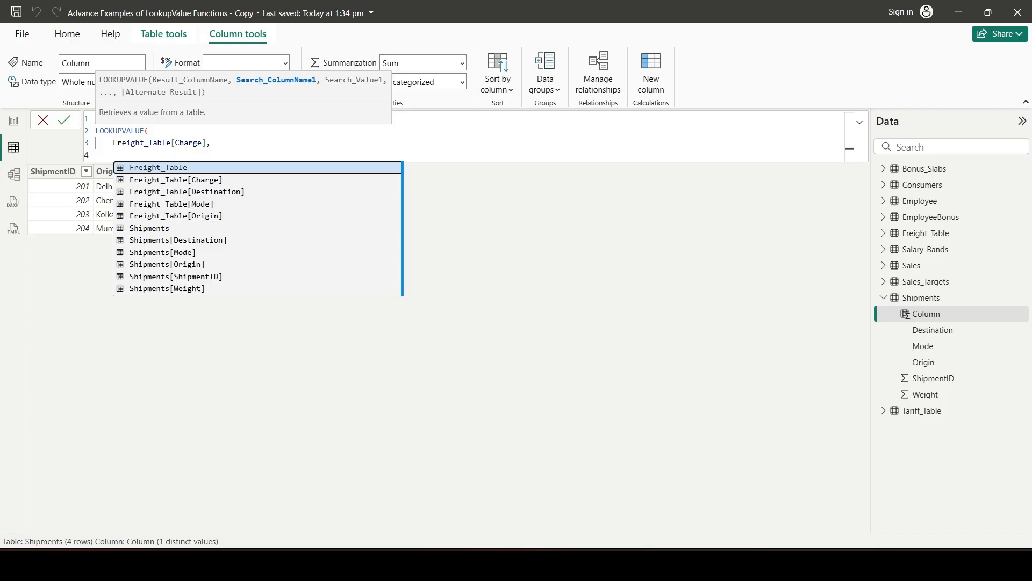
Add the first lookup condition, matching Freight_Table[Origin] to Shipments[Origin]
type("origin")
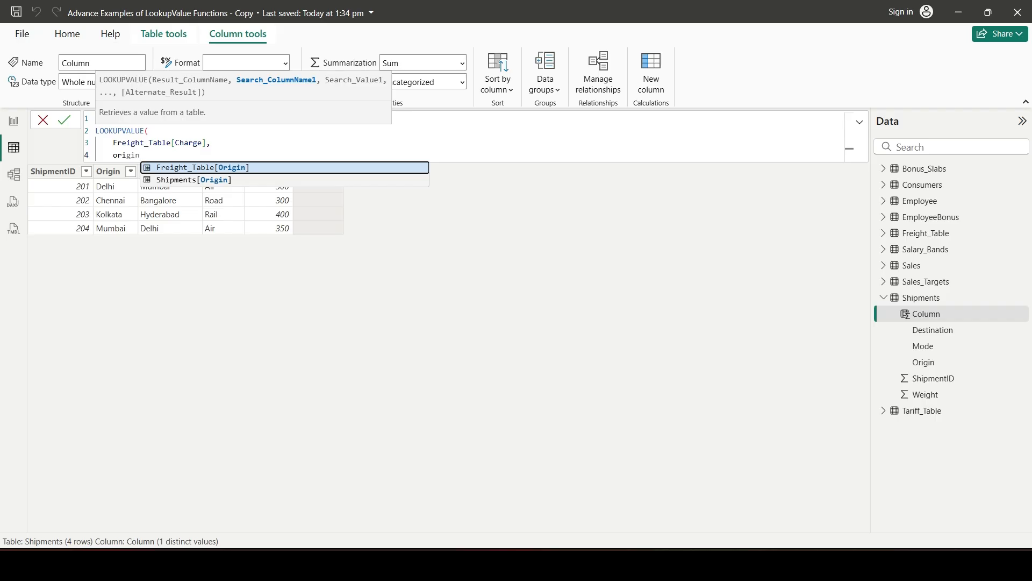
key("Tab")
type(",")
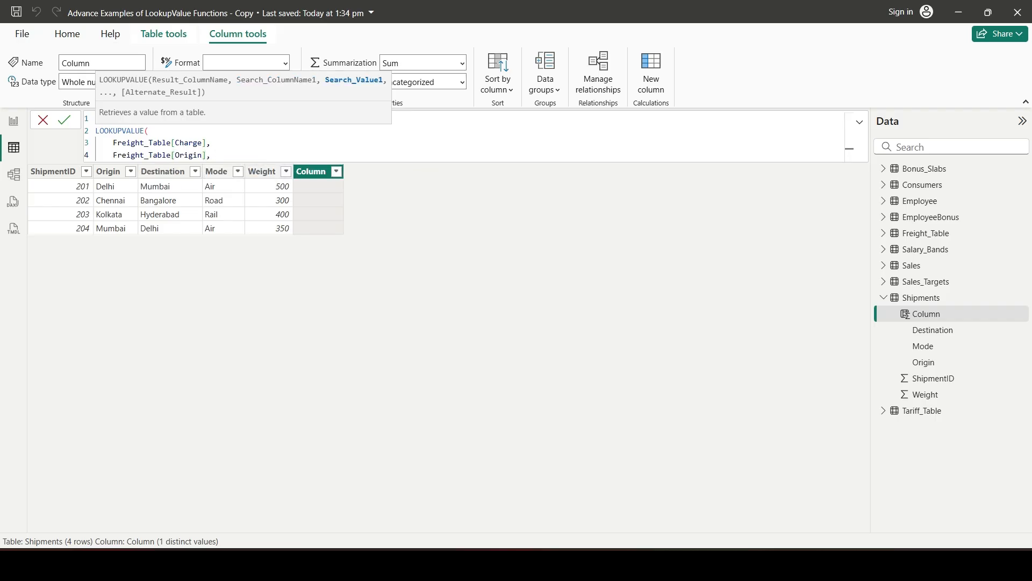
type("origin")
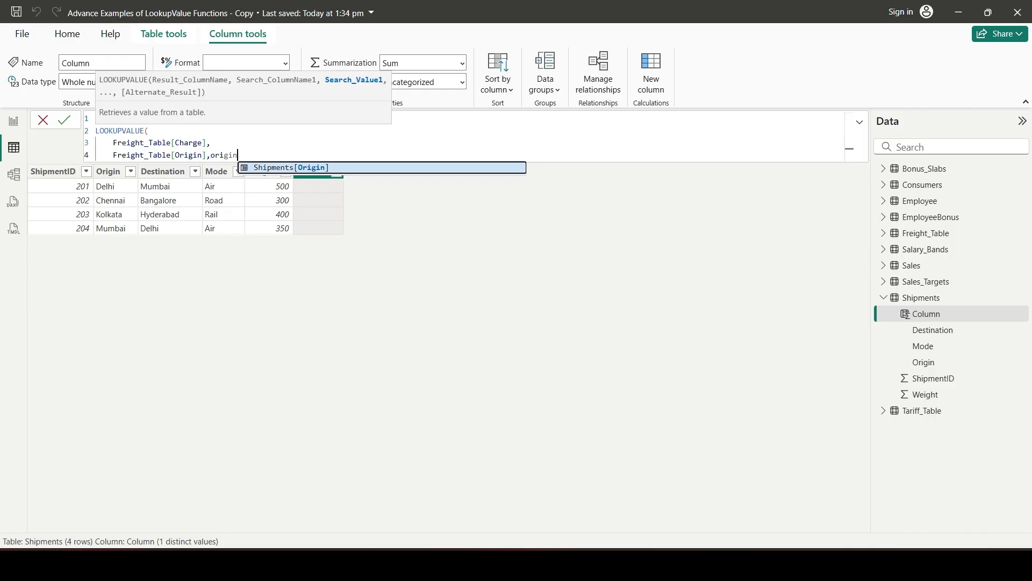
key("Tab")
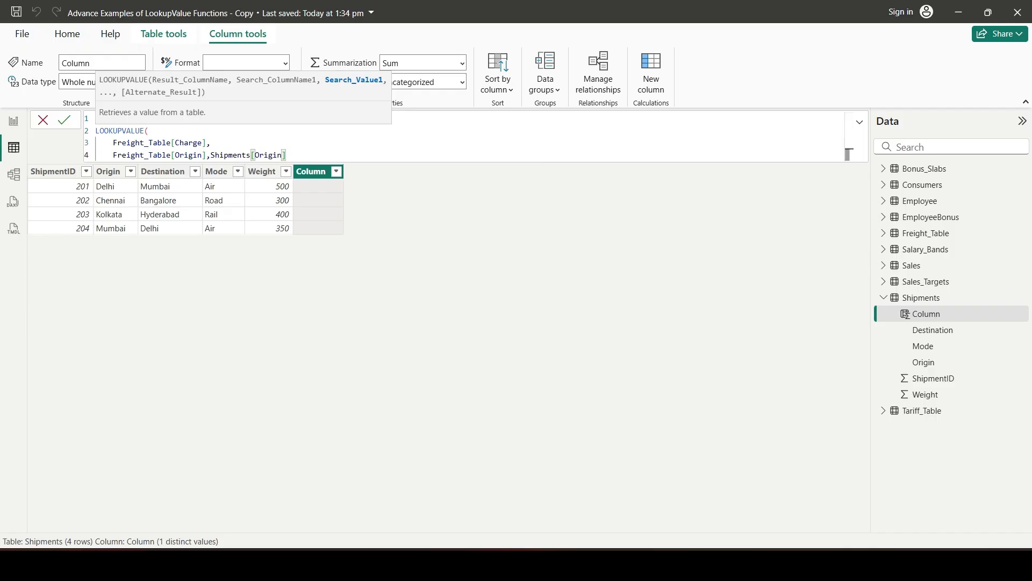
type(",")
Add the second lookup condition on a new line, matching Freight_Table[Destination] to Shipments[Destination]
key("shift+Return")
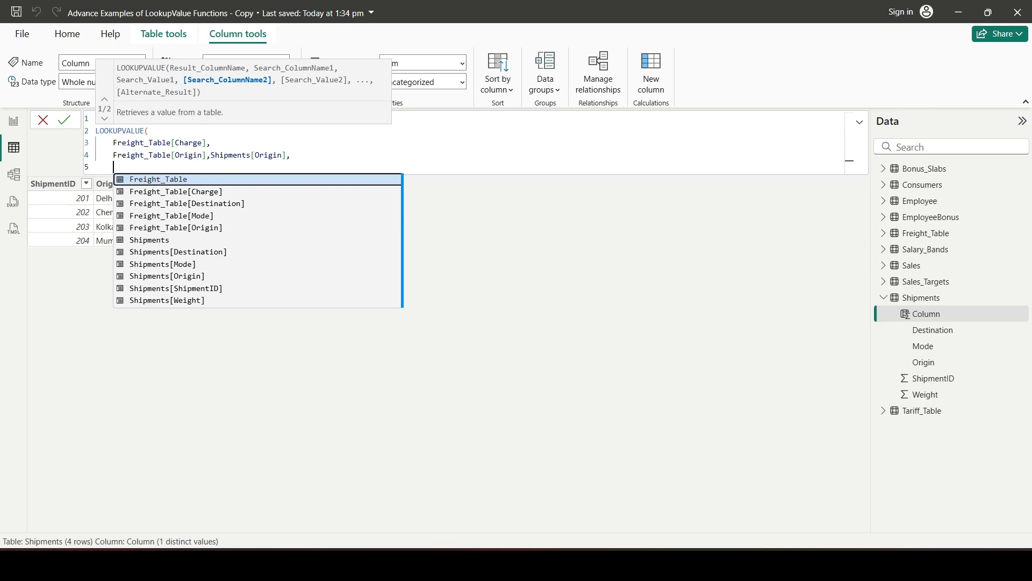
type("destin")
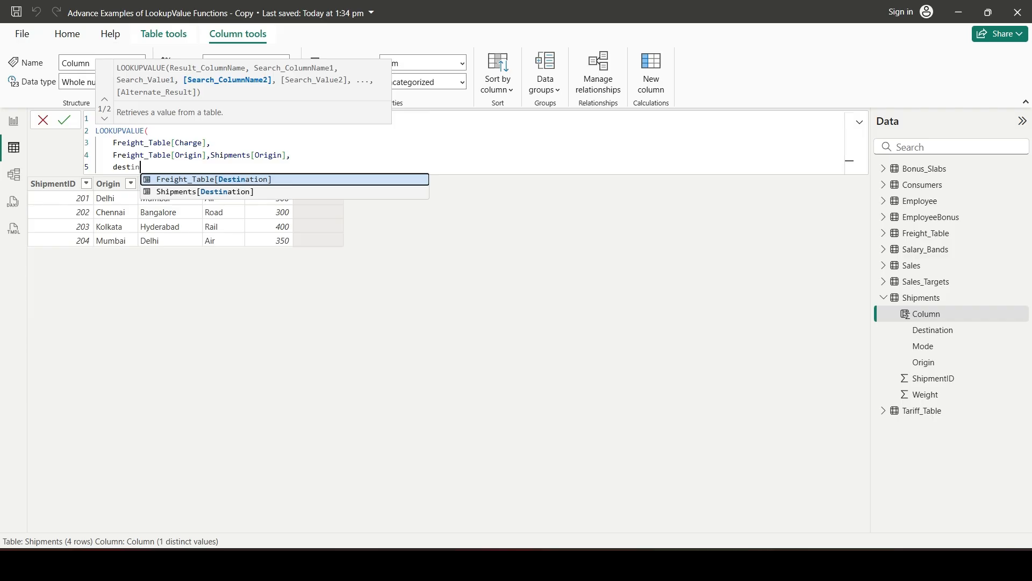
key("Tab")
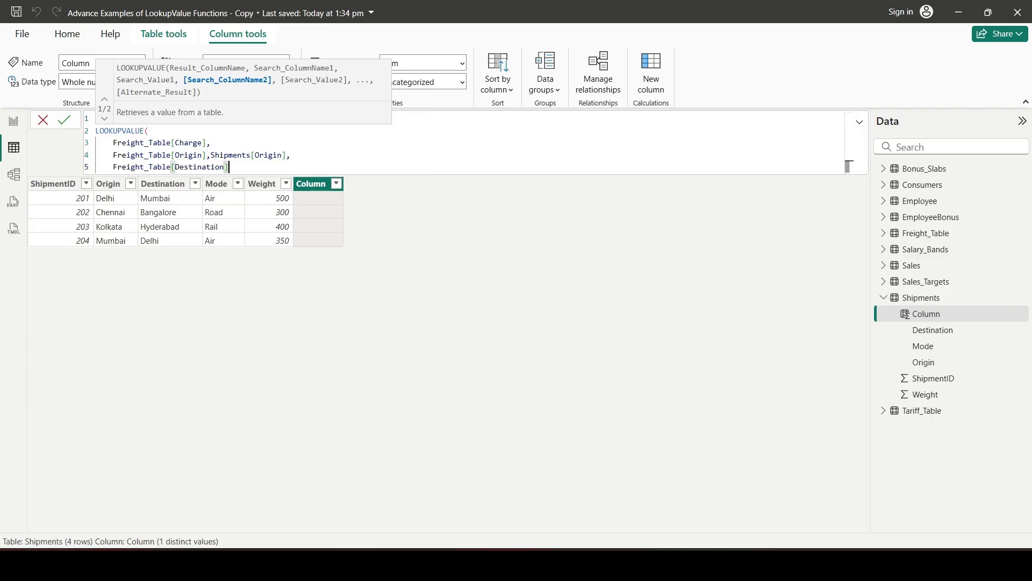
type(",")
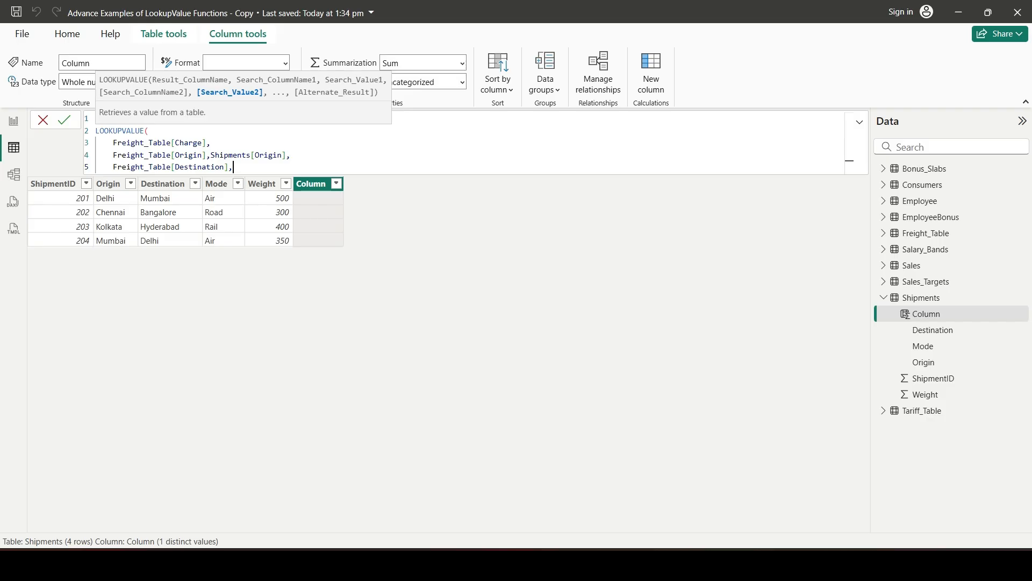
type("desti")
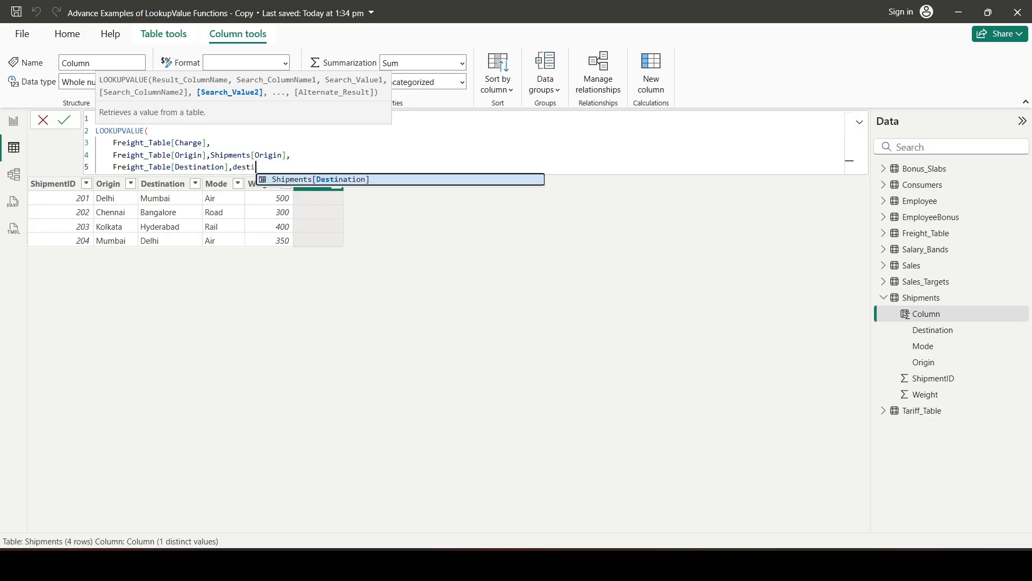
key("Tab")
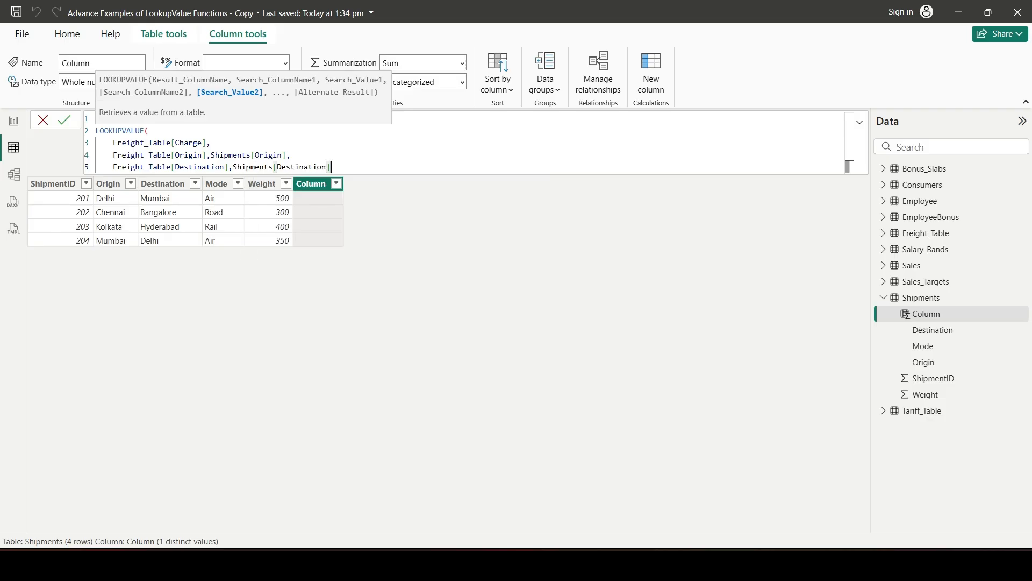
type(",")
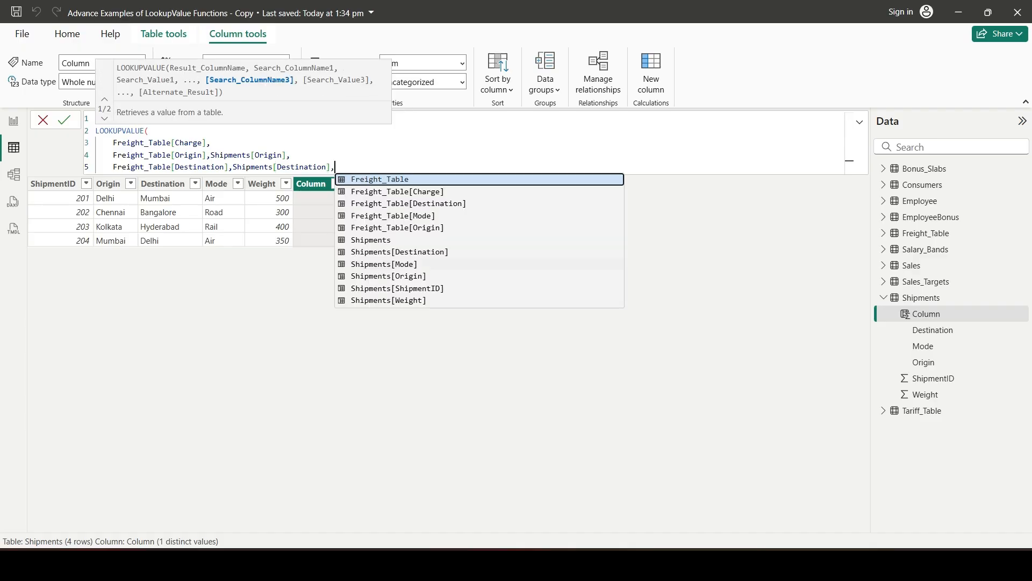
Add the third lookup condition, matching Freight_Table[Mode] to Shipments[Mode], then close and commit the Freight Charges formula
key("shift+Return")
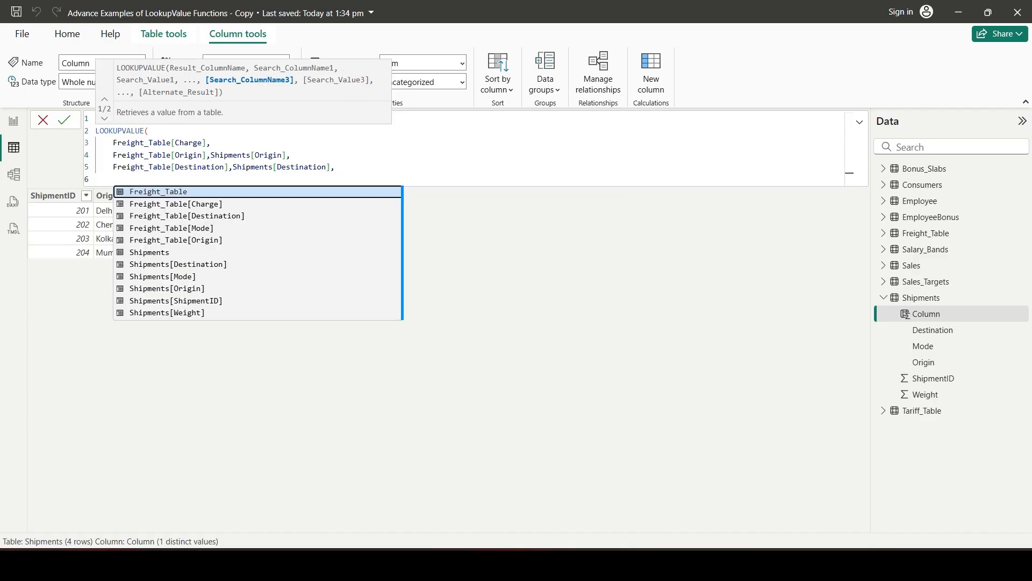
type("mode")
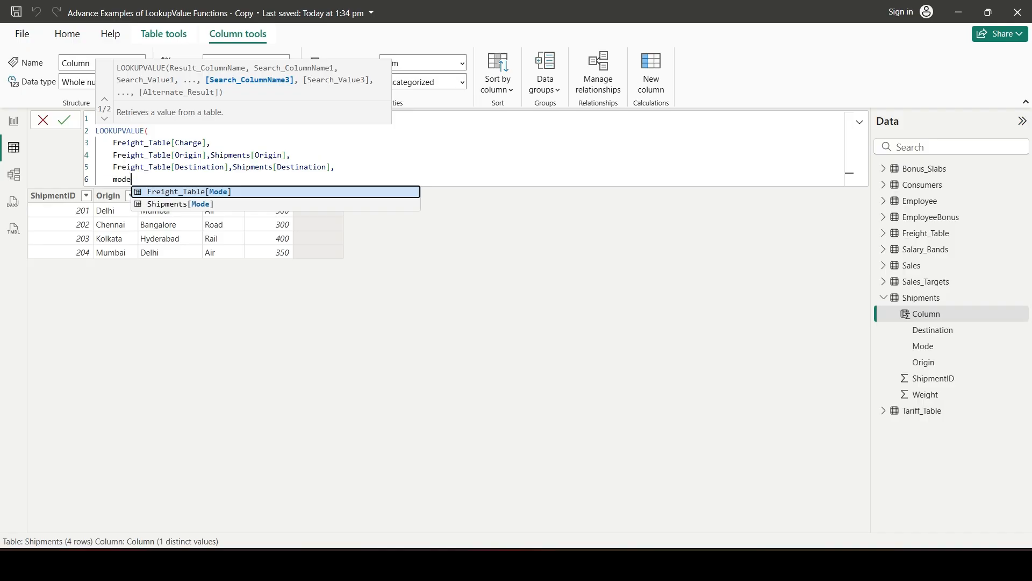
key("Tab")
type(",")
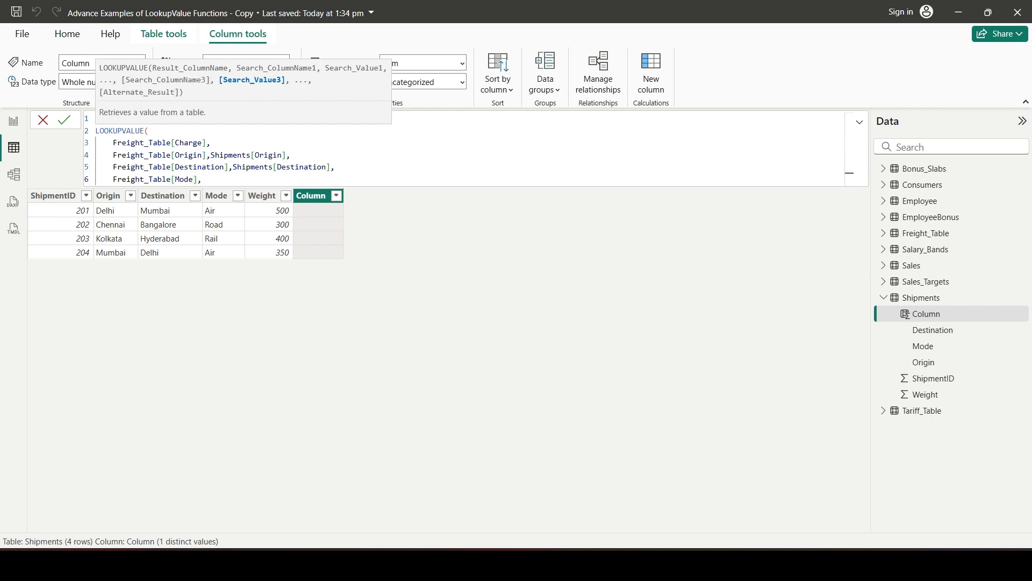
type("mode")
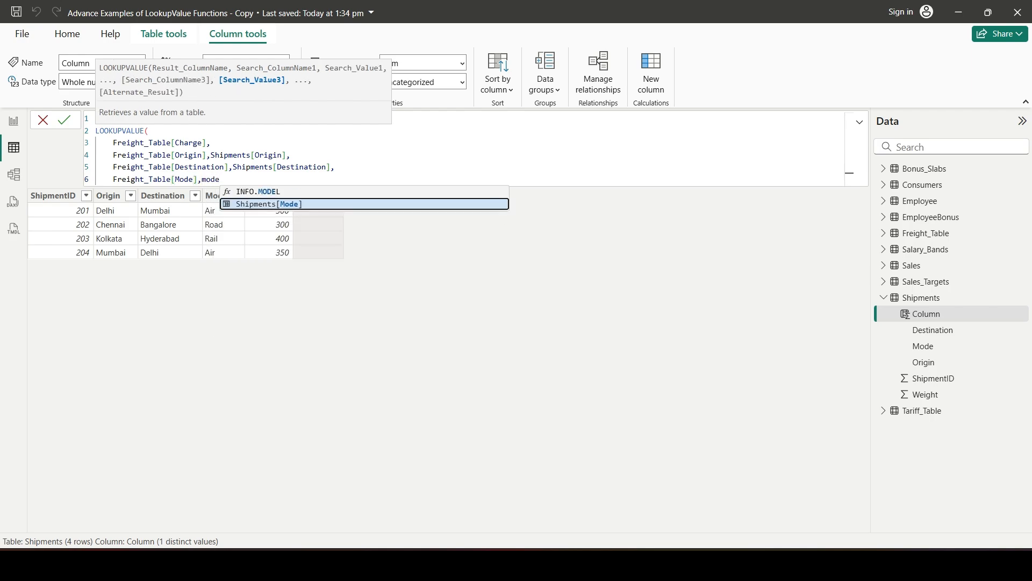
key("Tab")
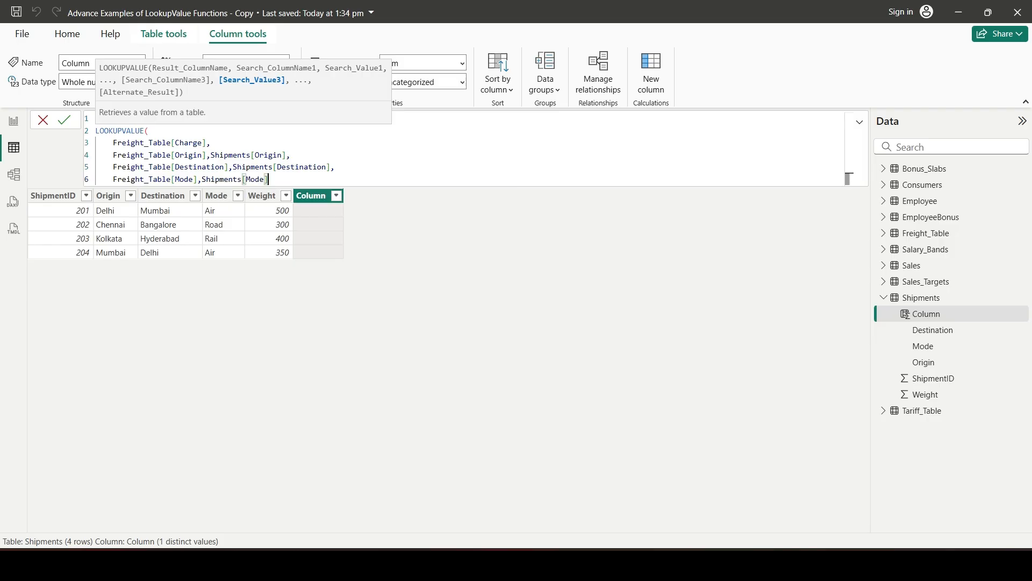
key("shift+Return")
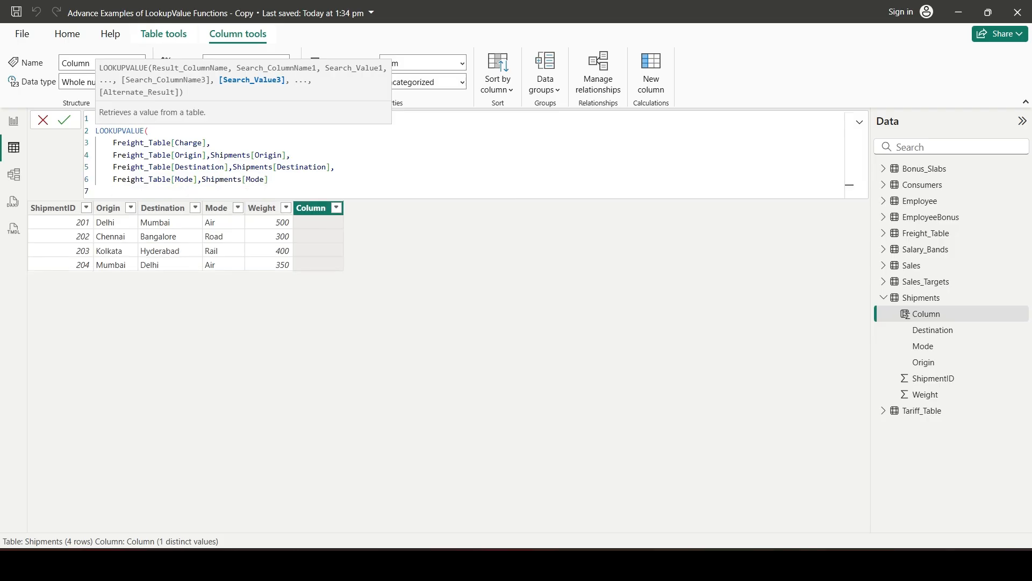
type(")")
key("Return")
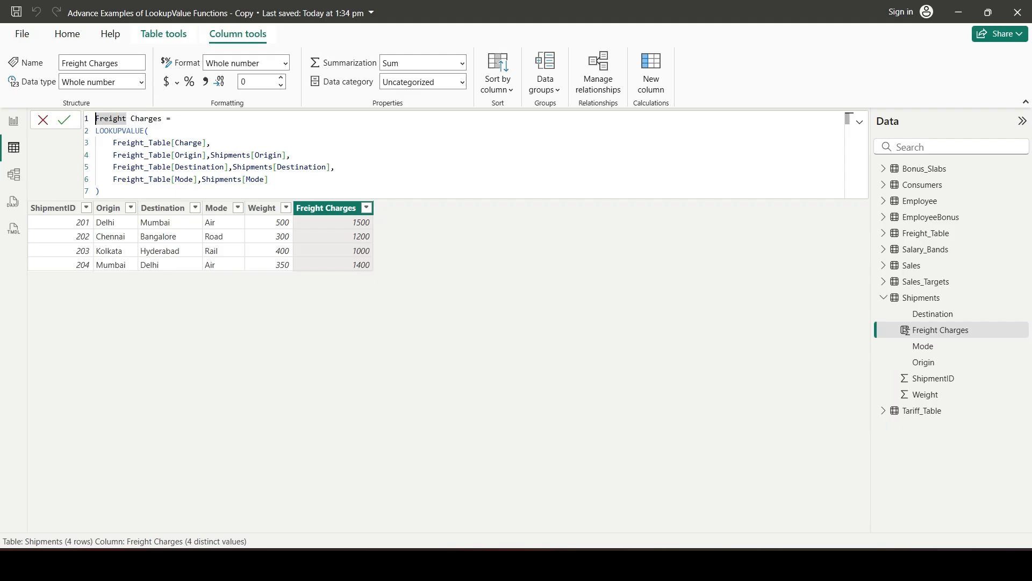
Return to the Example 4 report page, select its empty table visual, and collapse the EmployeeBonus and Sales field lists
left_click(13, 121)
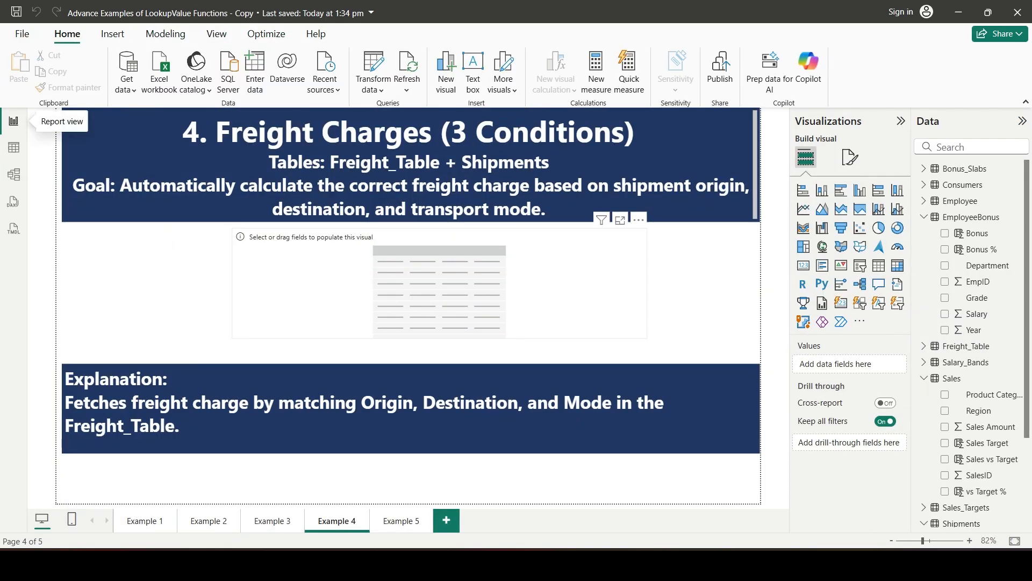
left_click(439, 284)
left_click(923, 218)
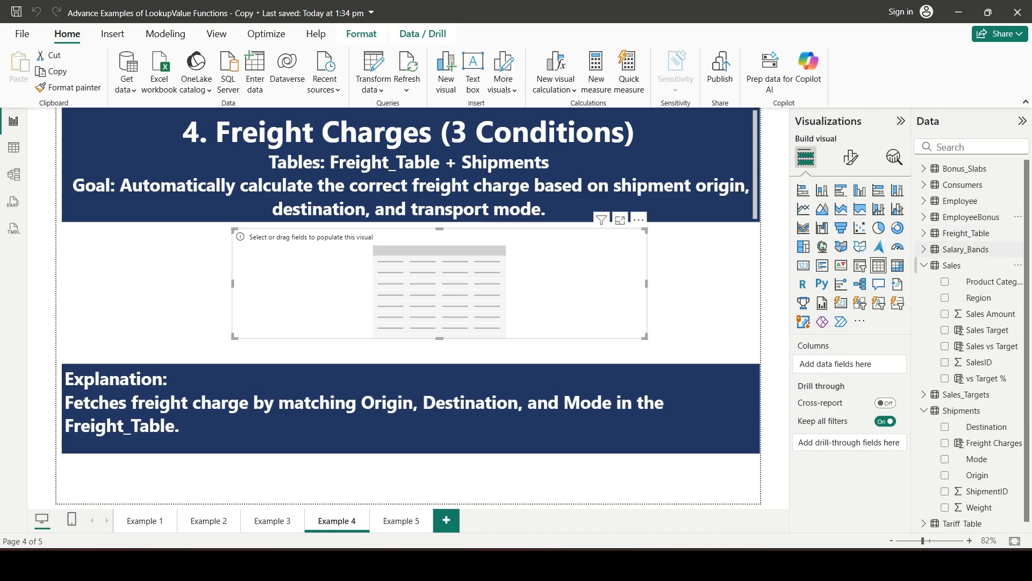
left_click(924, 265)
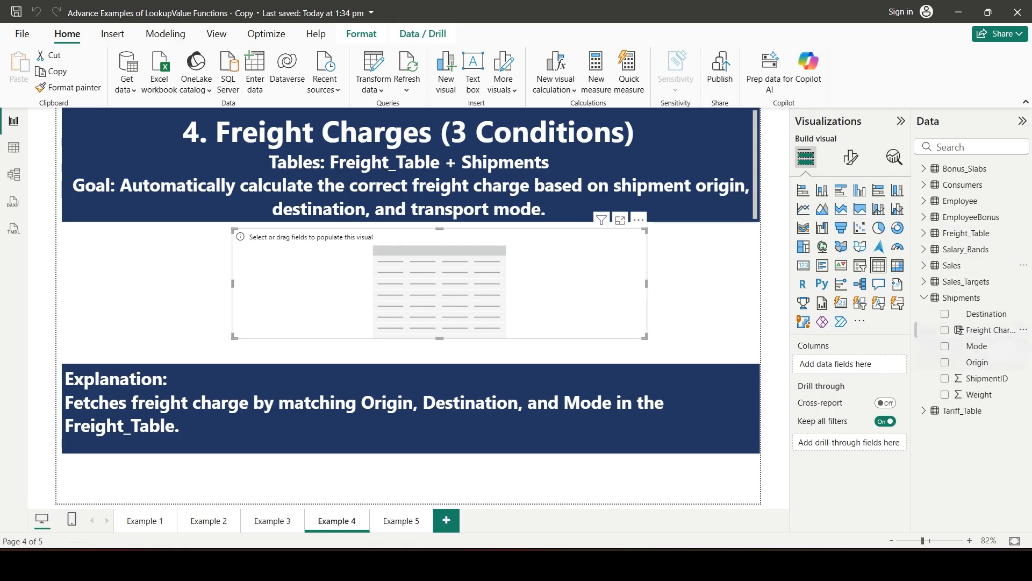
Fill the Example 4 table visual with Destination, Mode, Origin, Weight and Freight Charges from Shipments
left_click(945, 313)
left_click(945, 346)
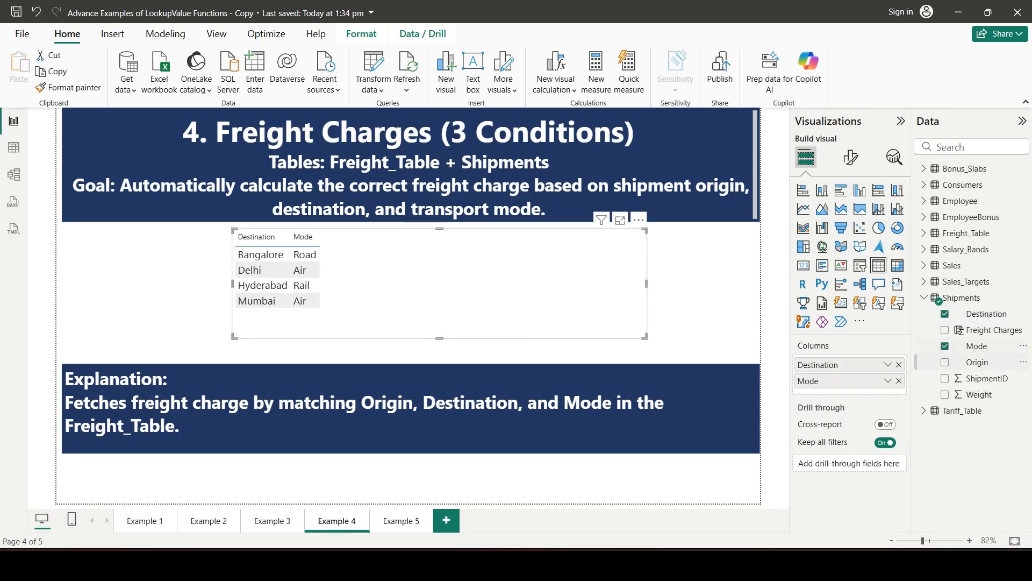
left_click(945, 362)
left_click(944, 394)
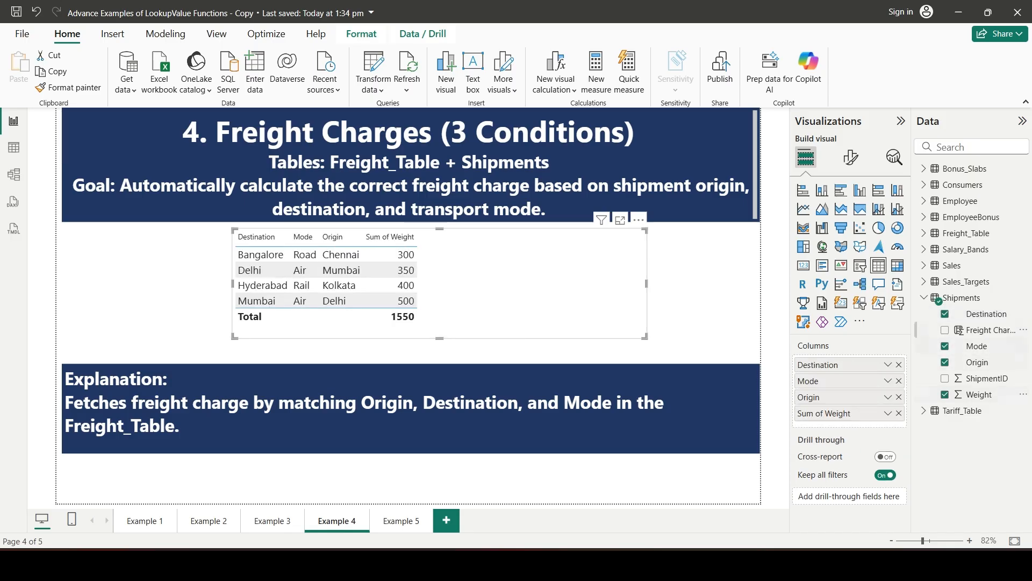
left_click(945, 329)
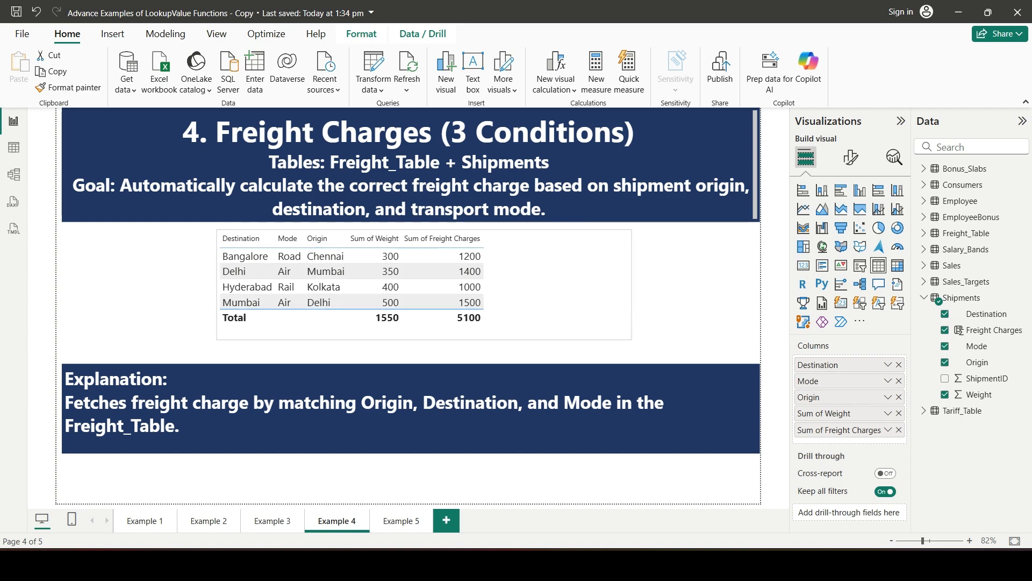
left_click(693, 293)
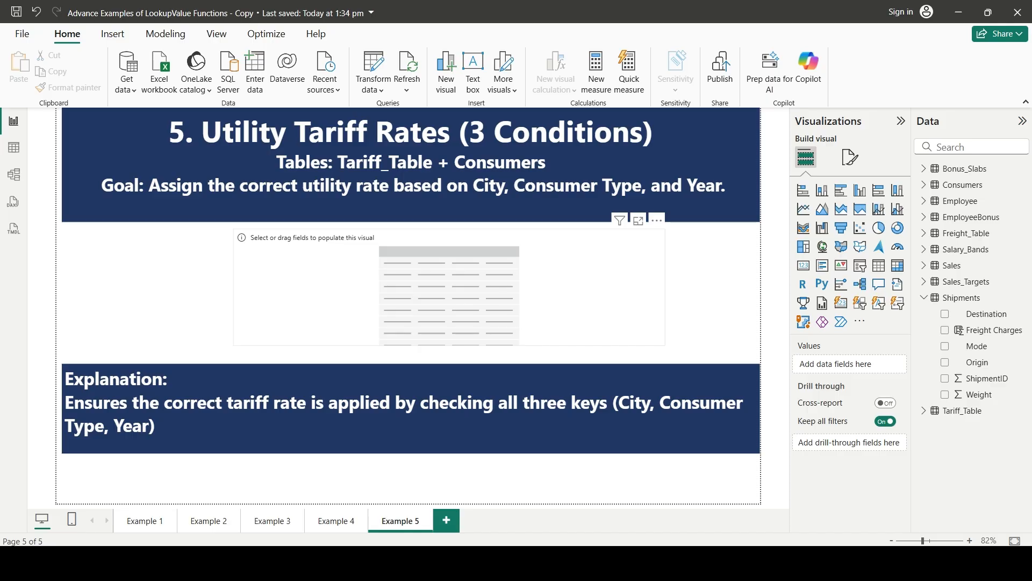
Examine the Example 5 page's header for the lookup keys and the two tables involved
left_click_drag(469, 186, 726, 186)
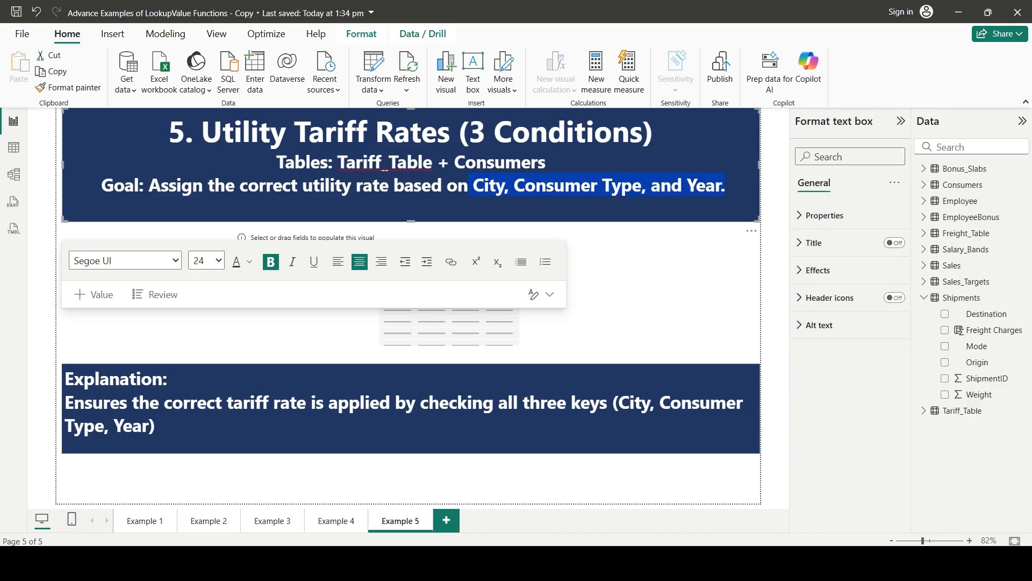
key("Escape")
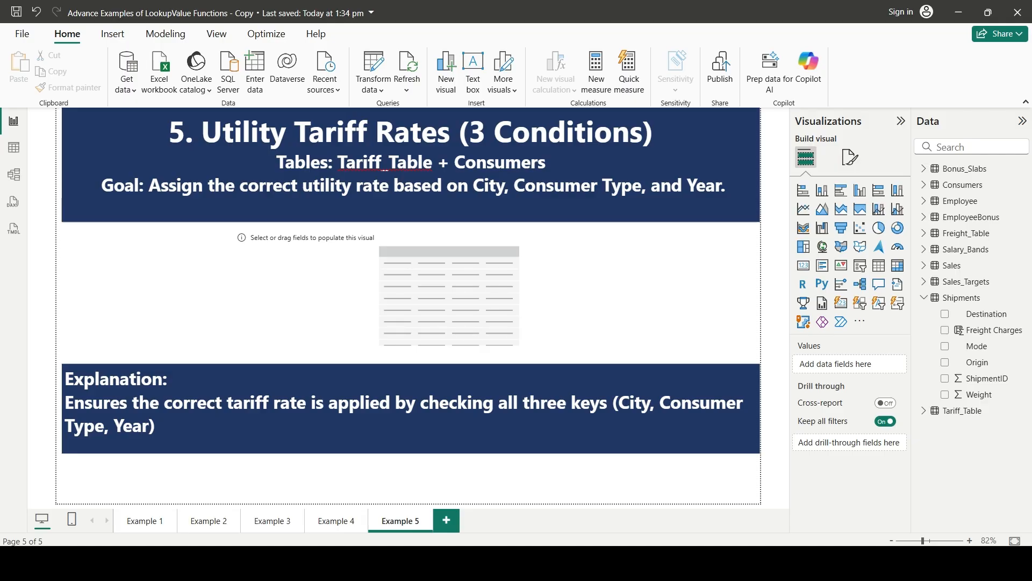
left_click(924, 298)
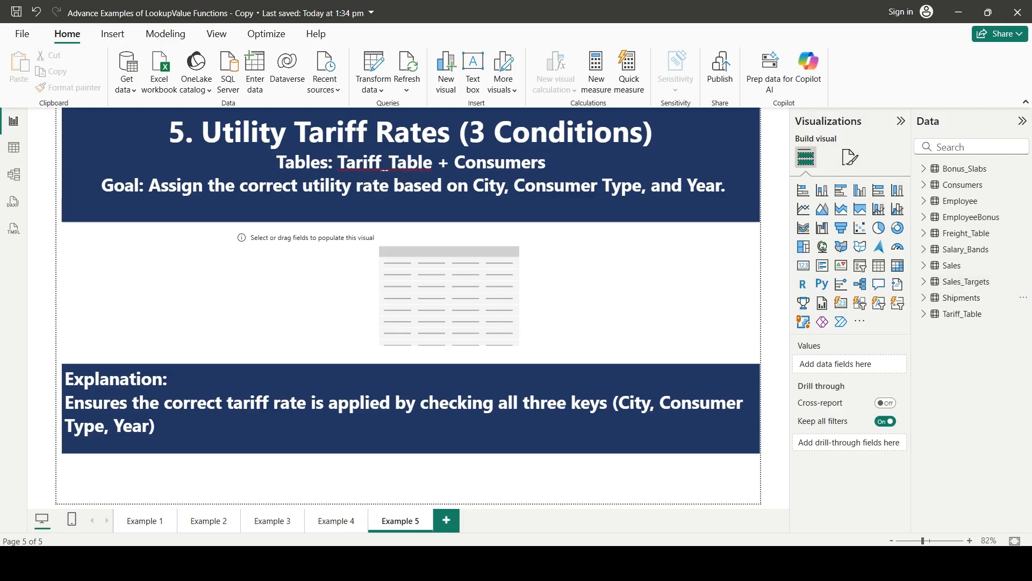
left_click_drag(345, 162, 430, 162)
left_click_drag(545, 161, 455, 162)
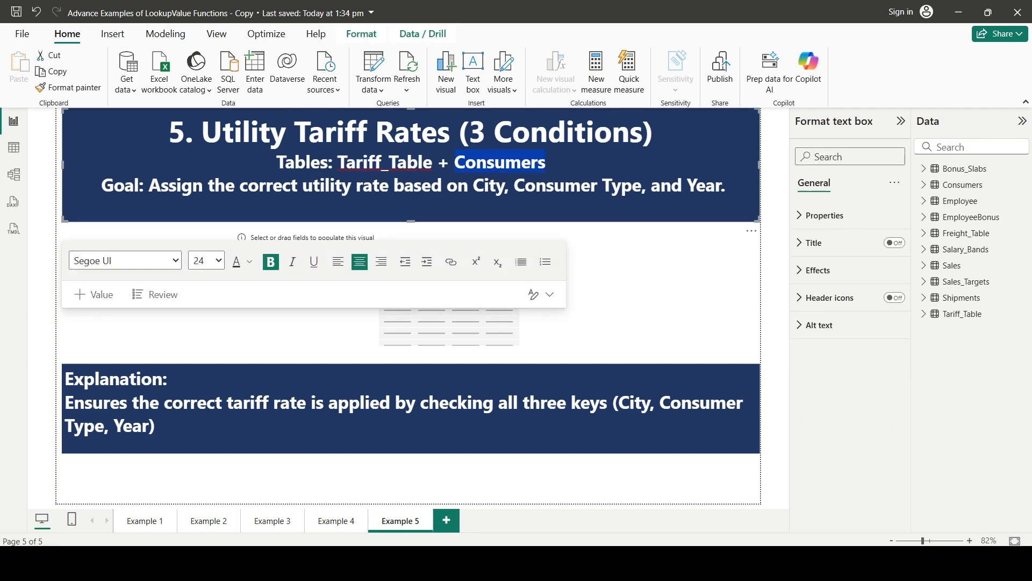
left_click(774, 277)
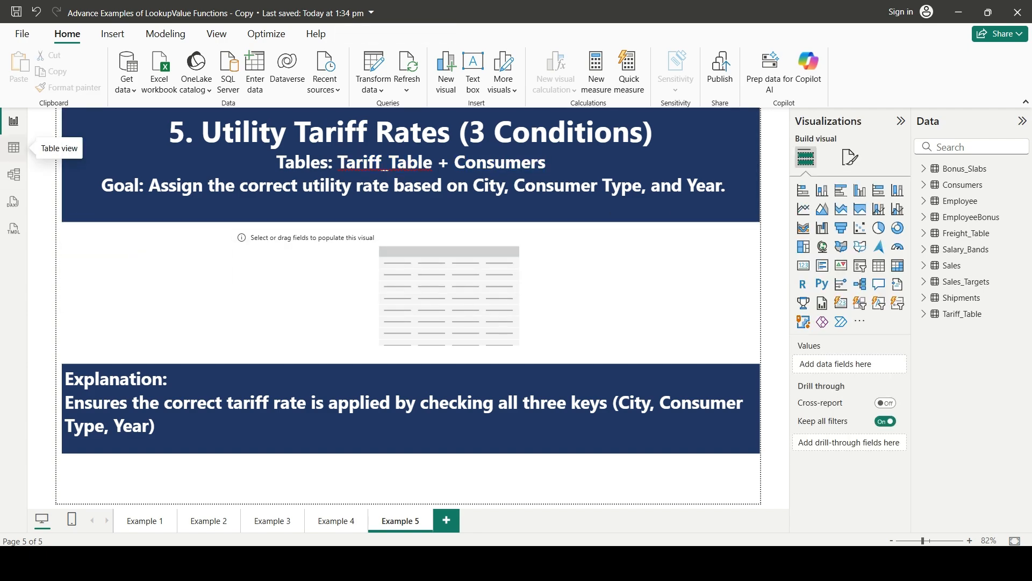
Switch to the table view, collapse Shipments in the field list, and open the Consumers table
left_click(14, 147)
left_click(883, 297)
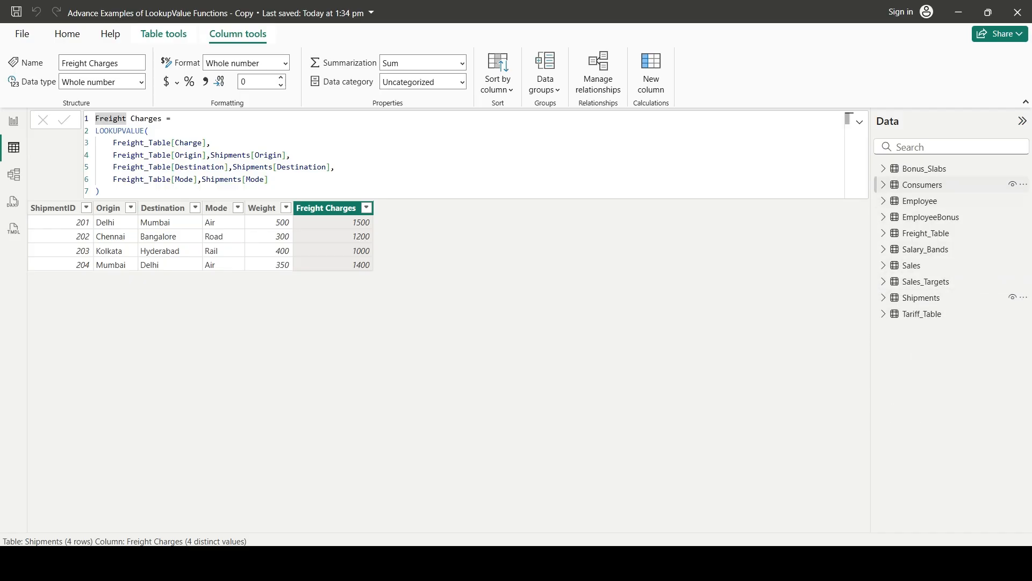
left_click(922, 184)
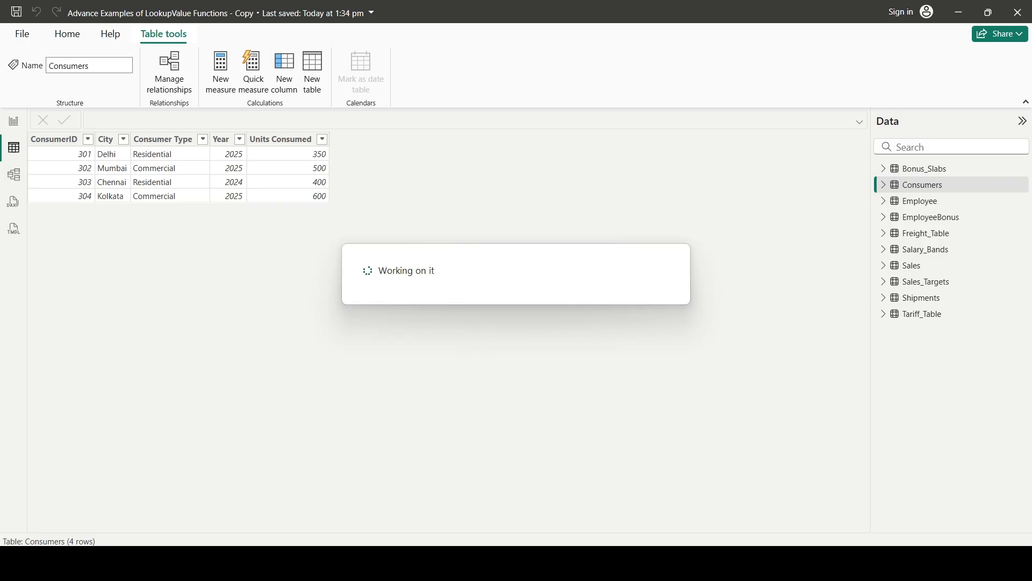
Add a calculated column to Consumers and start its formula with the name Tariff Rate and an equals sign
type("Tarrif ")
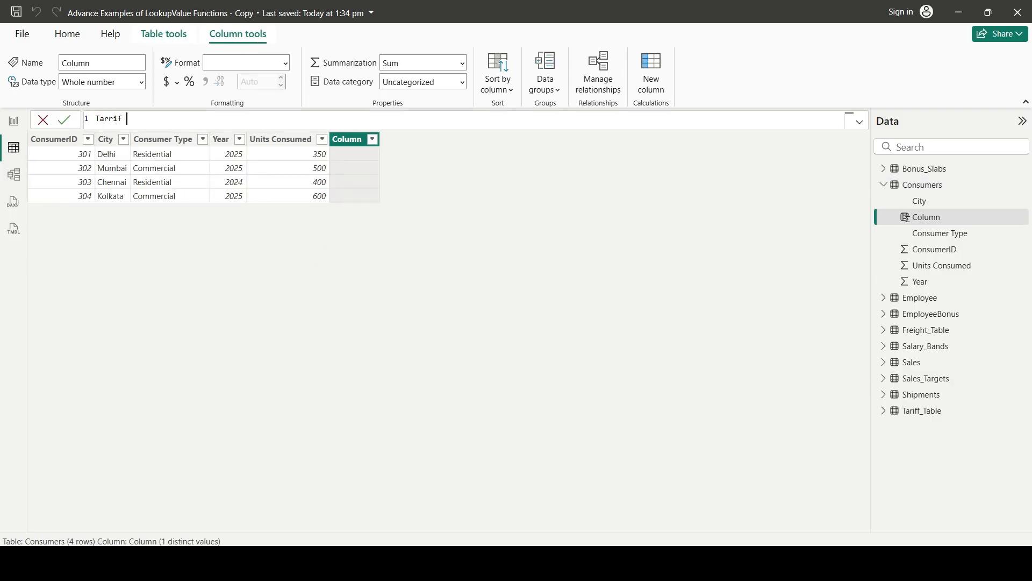
type("Rate")
key("Left")
key("Left")
key("Left")
key("Left")
key("Left")
key("Left")
key("Left")
key("Left")
key("Left")
key("BackSpace")
type("f")
key("Right")
key("Right")
key("Right")
key("Right")
key("Right")
key("Right")
type("=")
Start a LOOKUPVALUE function on a new line of the Tariff Rate formula
key("shift+Return")
type("look")
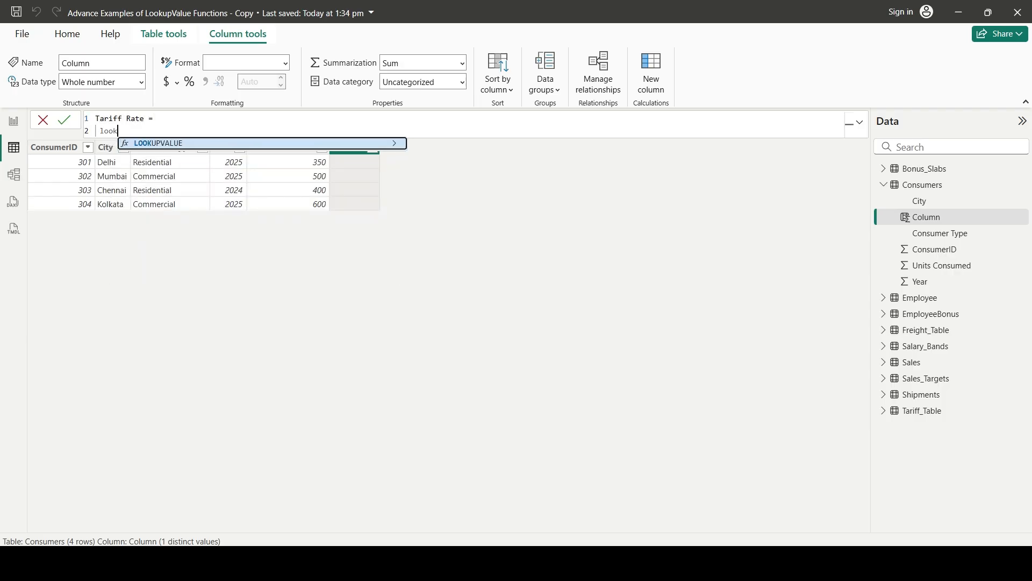
key("Tab")
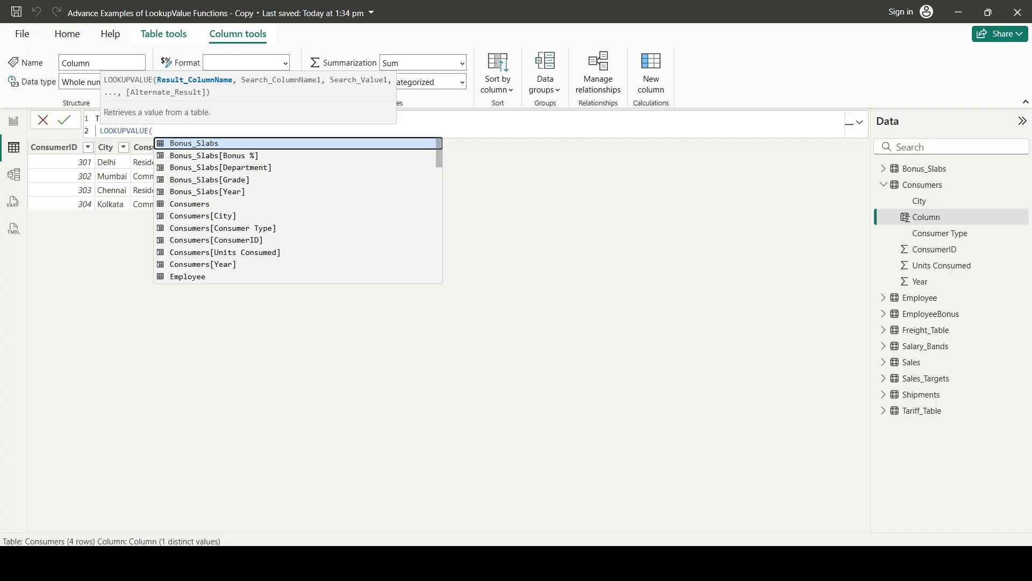
type("rate")
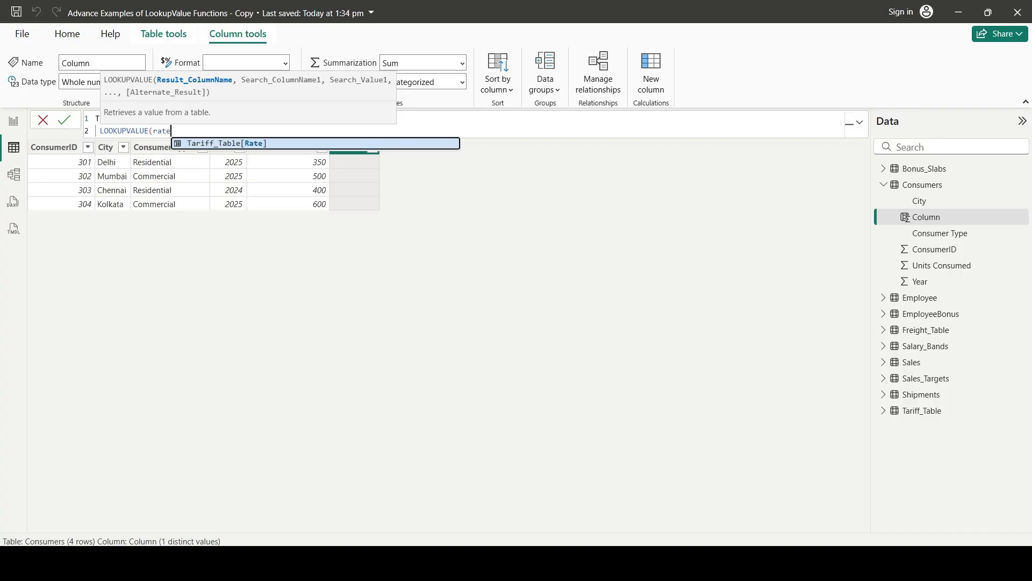
key("Tab")
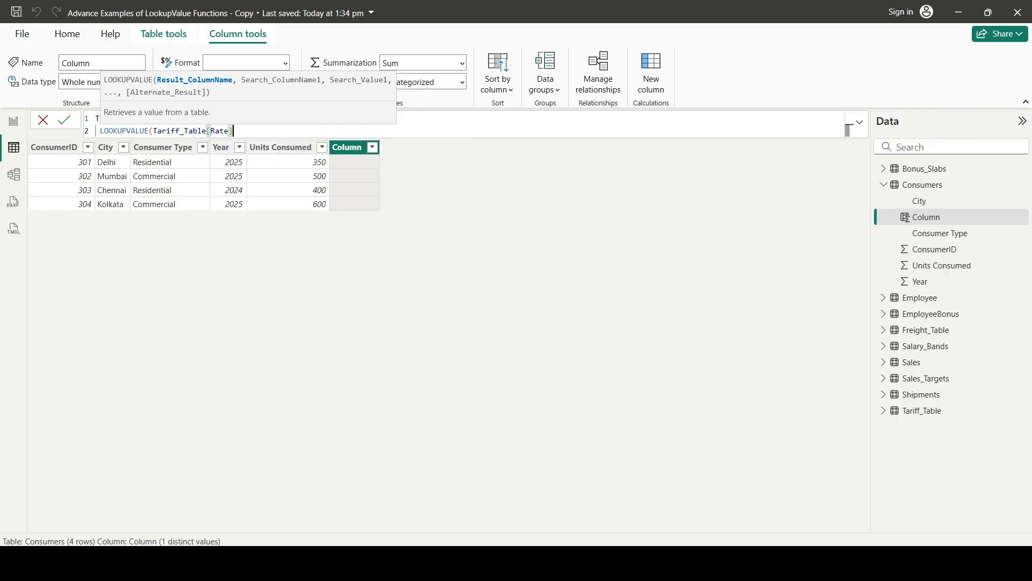
type(",")
key("BackSpace")
key("BackSpace")
key("BackSpace")
key("BackSpace")
key("BackSpace")
key("BackSpace")
key("BackSpace")
key("BackSpace")
key("BackSpace")
key("BackSpace")
key("BackSpace")
key("BackSpace")
key("BackSpace")
key("BackSpace")
key("BackSpace")
key("BackSpace")
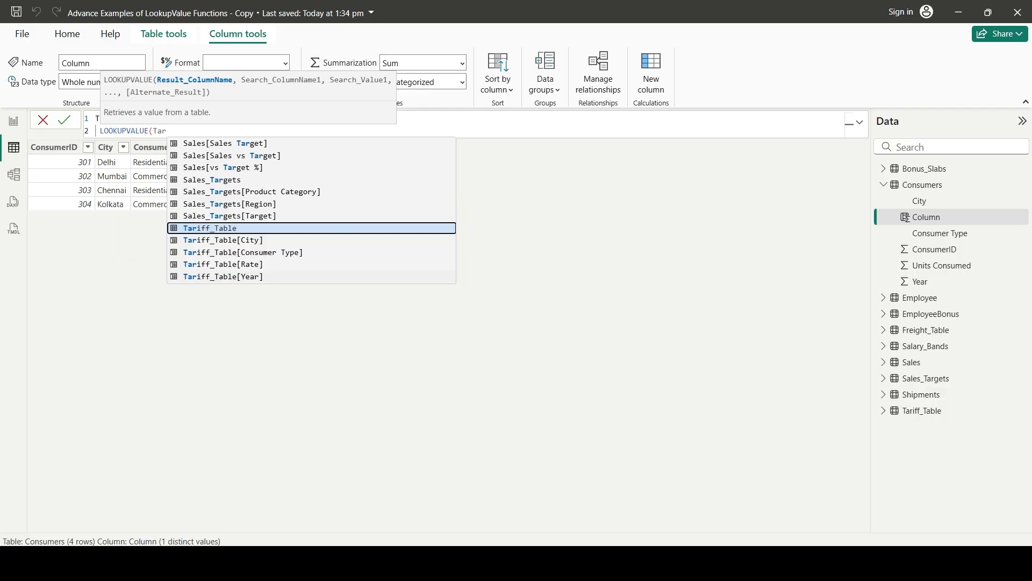
key("BackSpace")
key("BackSpace")
key("BackSpace")
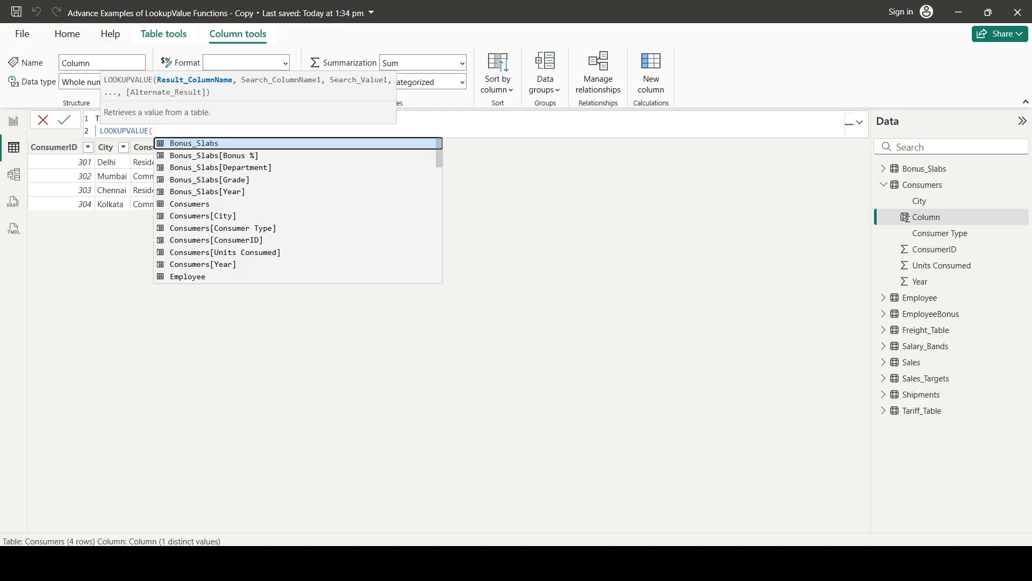
Set Tariff_Table[Rate] as the LOOKUPVALUE result column on its own line and begin a new line for the search pairs
key("shift+Return")
type("Tariff_Table[Rate]")
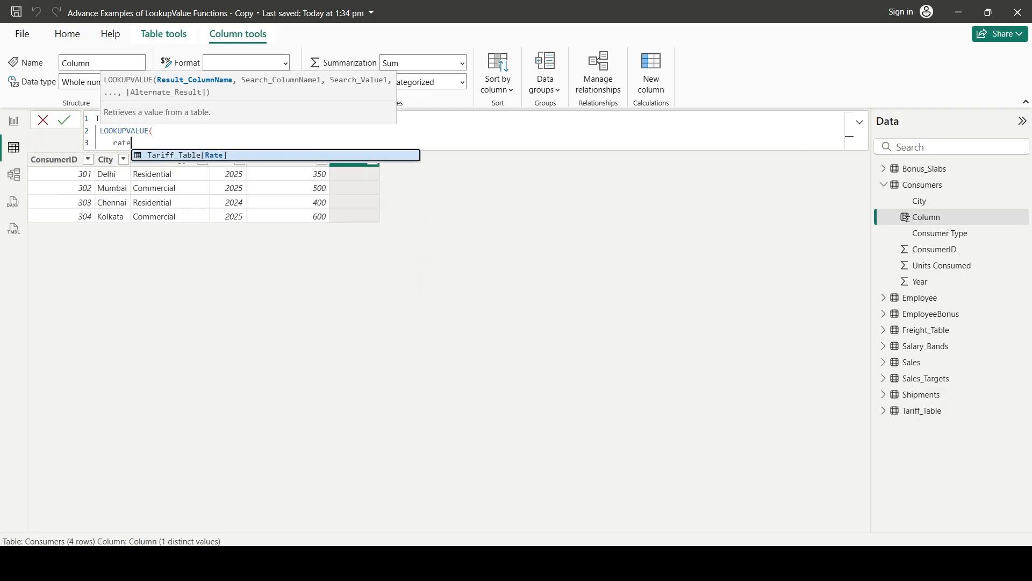
type(",")
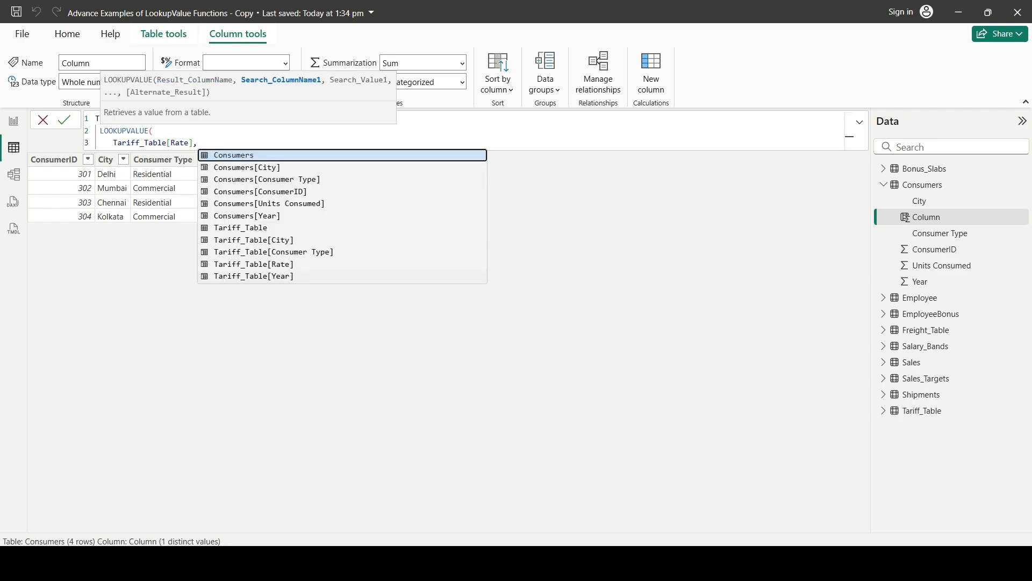
key("shift+Return")
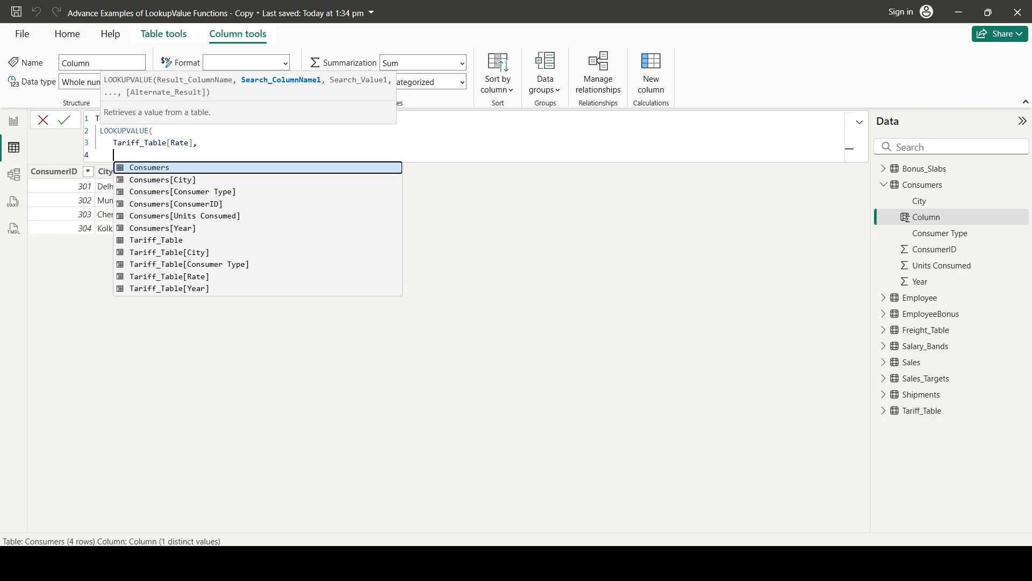
Check the Example 5 page in the original report's window for the three lookup keys, and return to the copy's formula
left_click(734, 563)
left_click(806, 499)
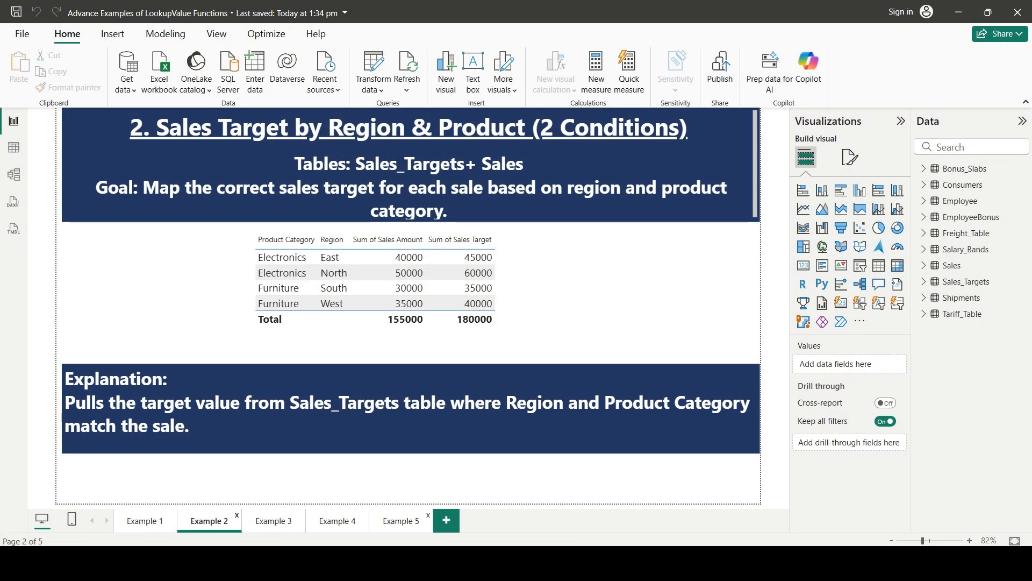
left_click(401, 521)
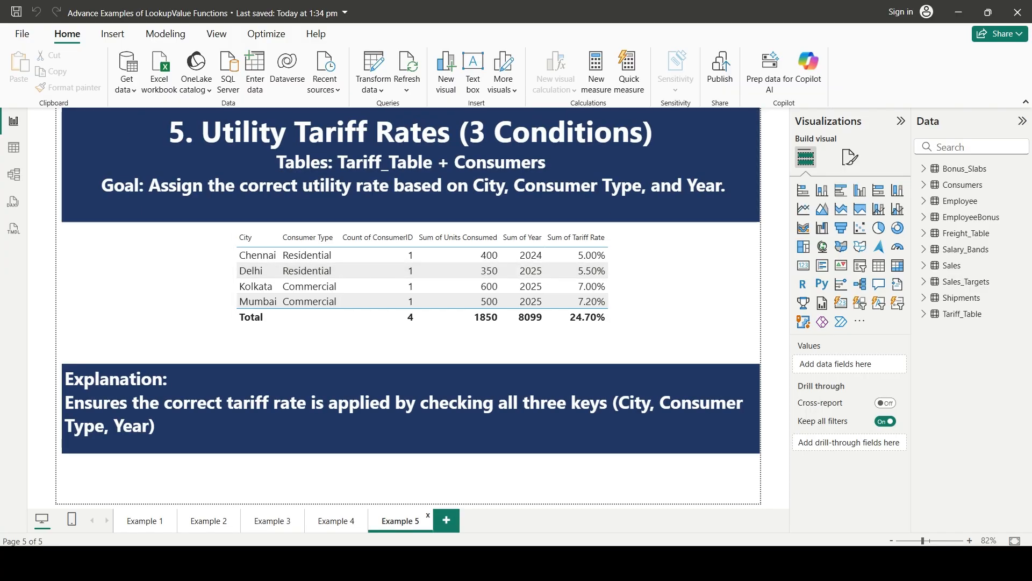
key("alt+Tab")
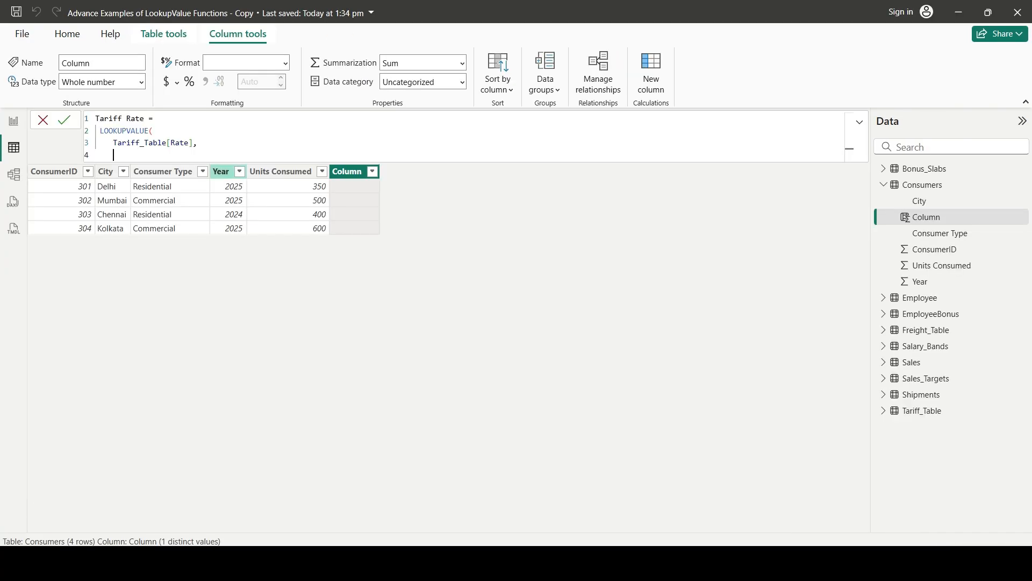
Add the first search pair to the formula, matching Tariff_Table[City] to Consumers[City]
type("tarr")
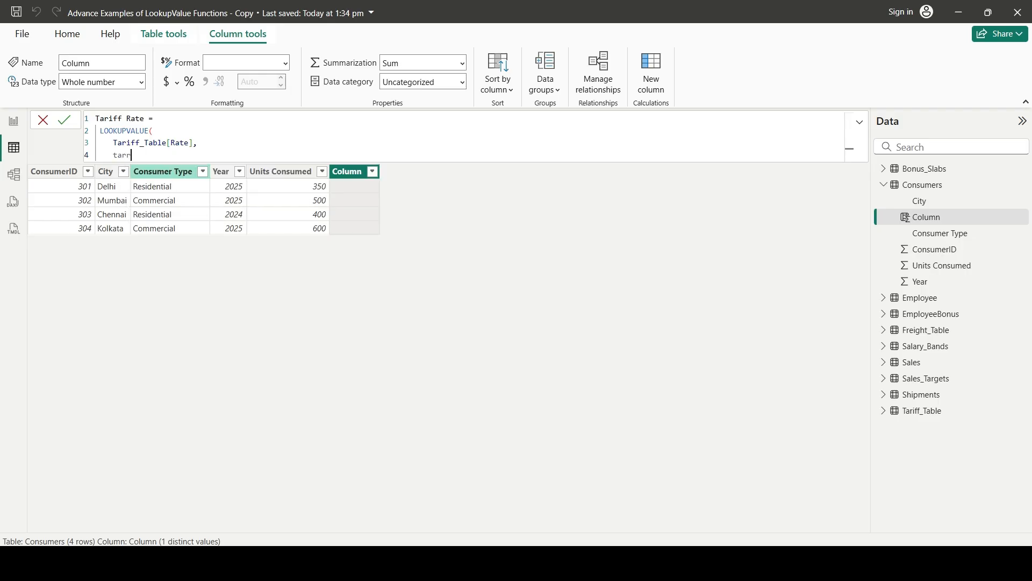
key("BackSpace")
key("Down")
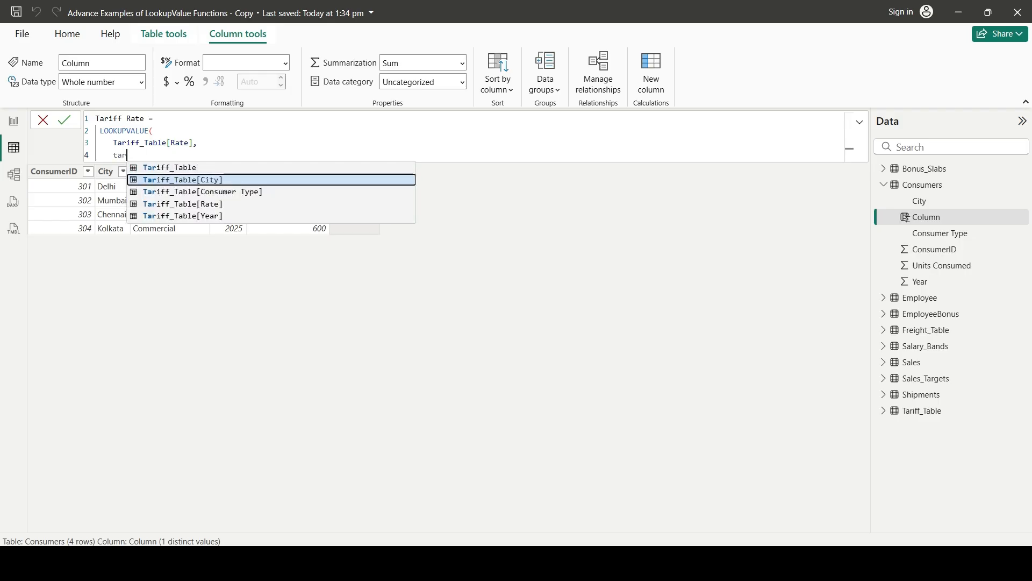
key("Tab")
type(",")
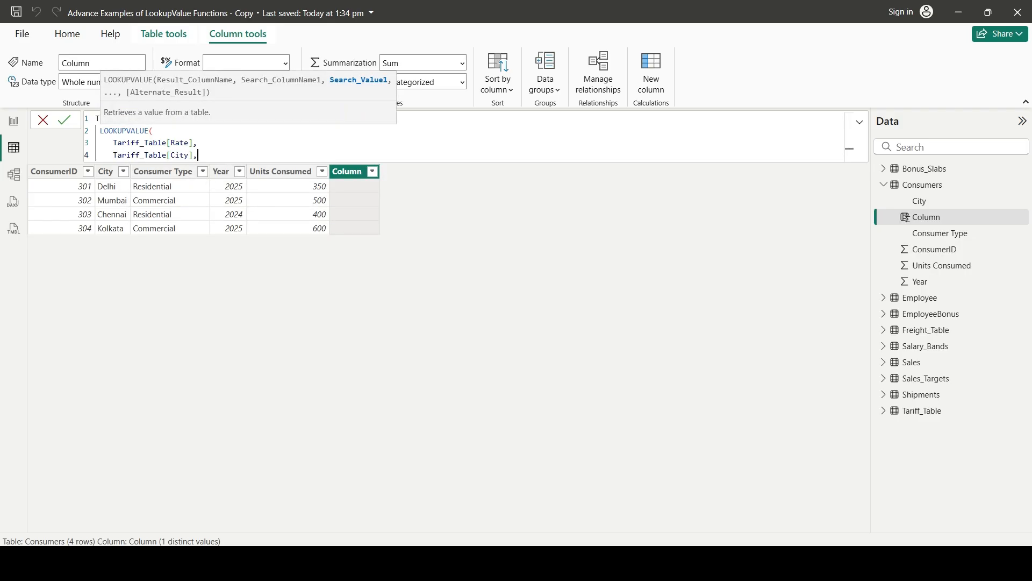
type("consu")
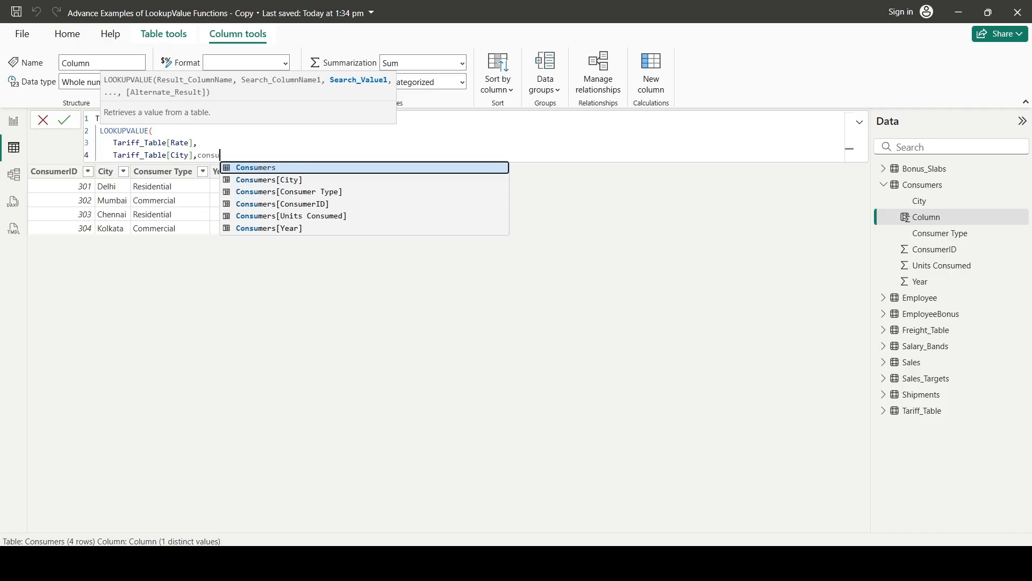
key("Down")
key("Tab")
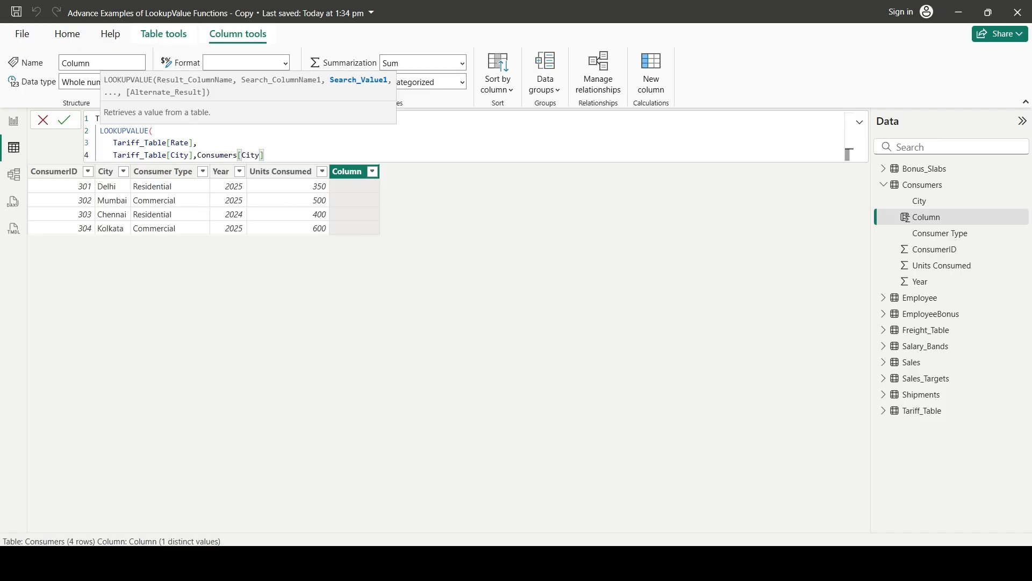
type(",")
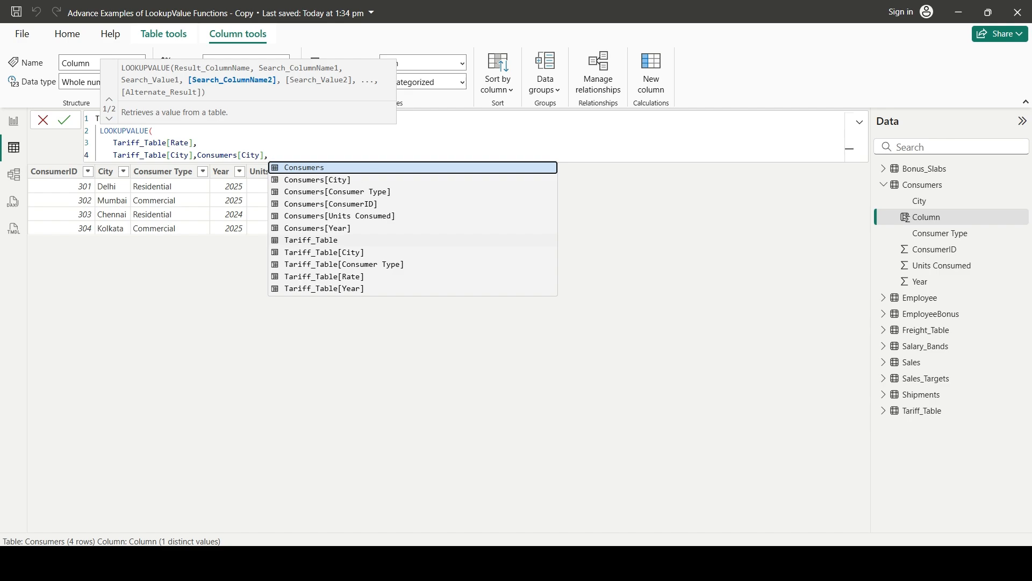
Add the second search pair on a new line, matching Tariff_Table[Consumer Type] to Consumers[Consumer Type]
key("shift+Return")
type("tarr")
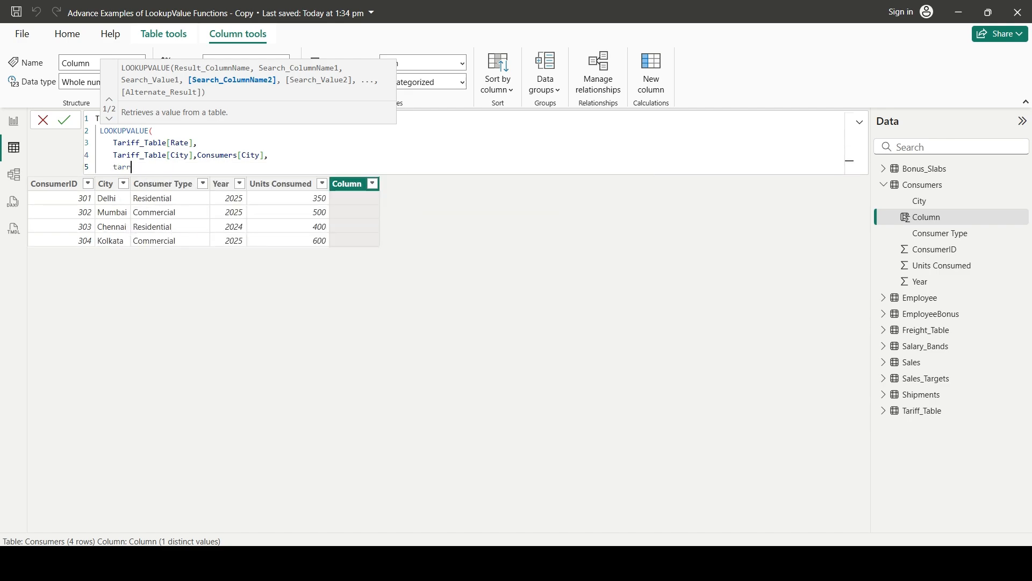
key("BackSpace")
key("Down")
key("Down")
key("Tab")
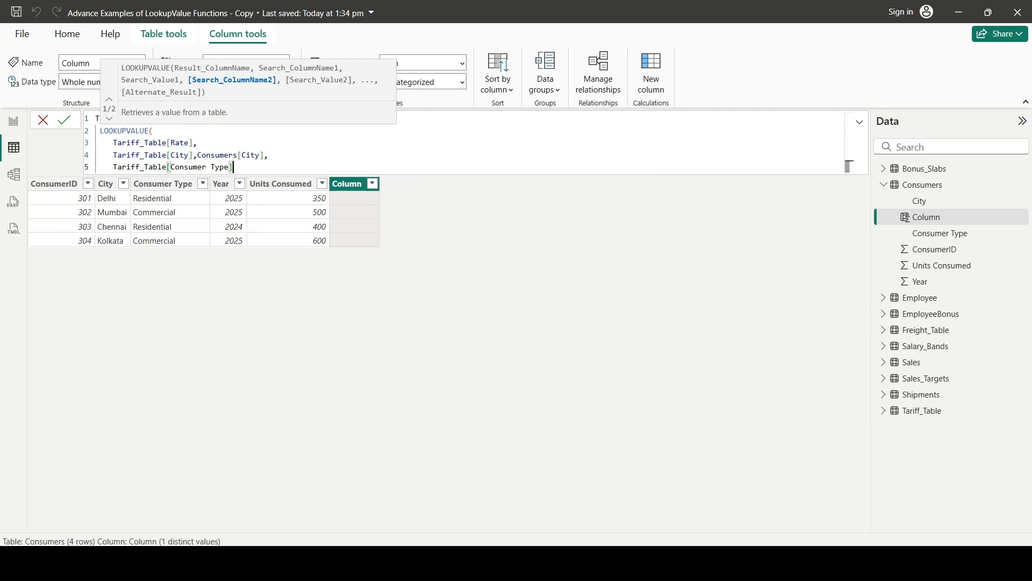
type(",")
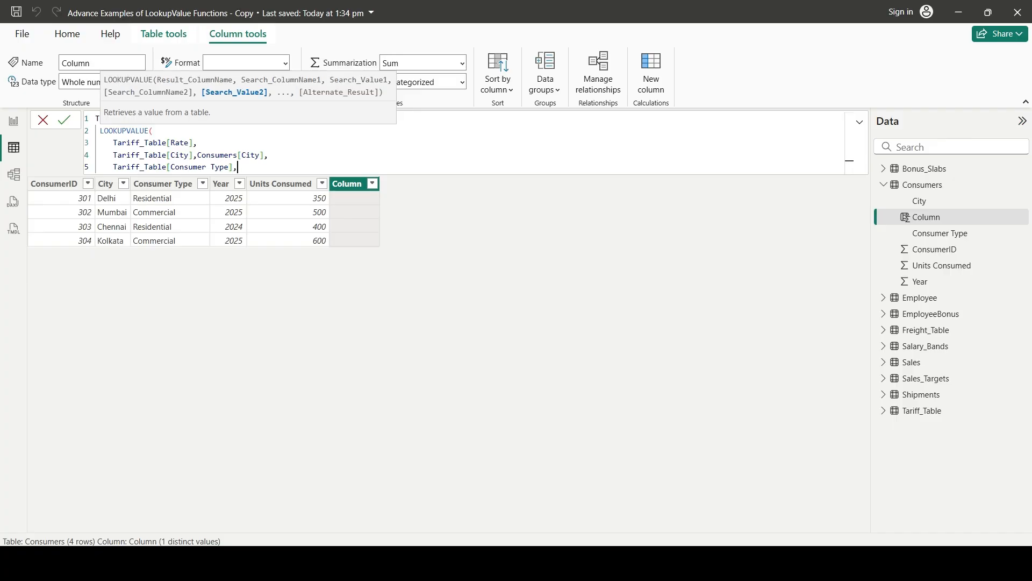
type("con")
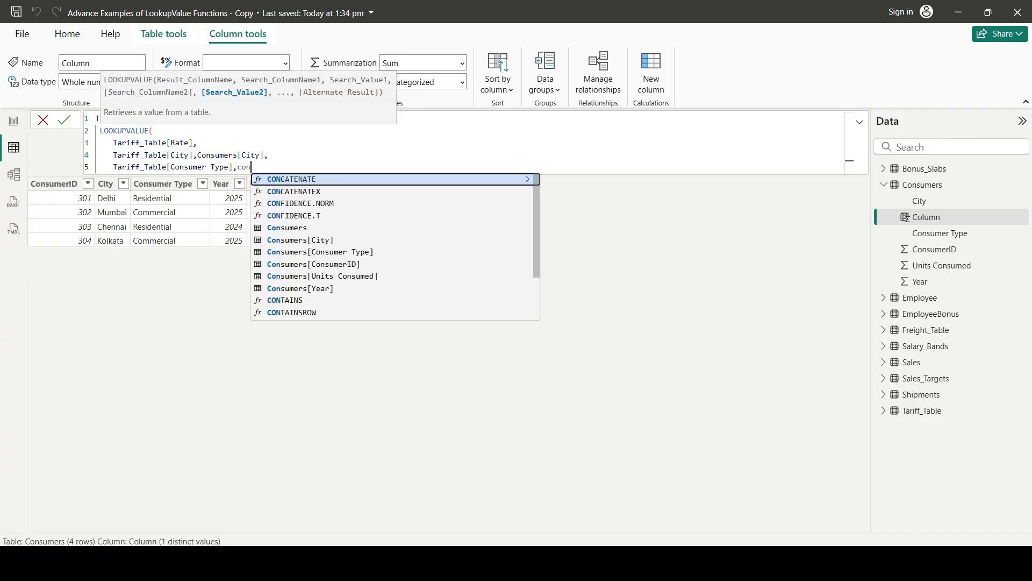
type("s")
key("Down")
key("Down")
key("Tab")
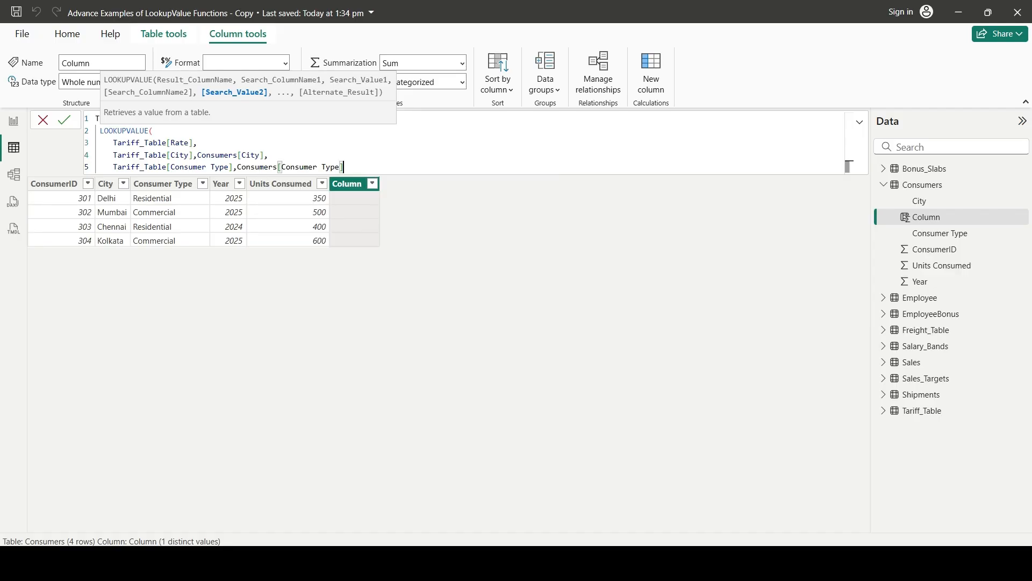
type(",")
Add the third search pair on a new line, matching Tariff_Table[Year] to Consumers[Year]
key("shift+Return")
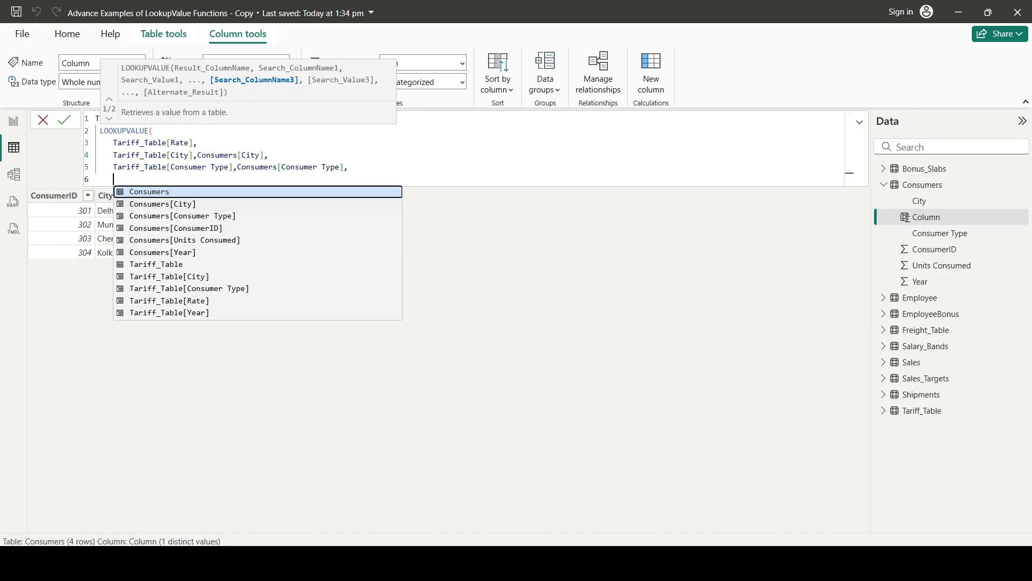
type("tar")
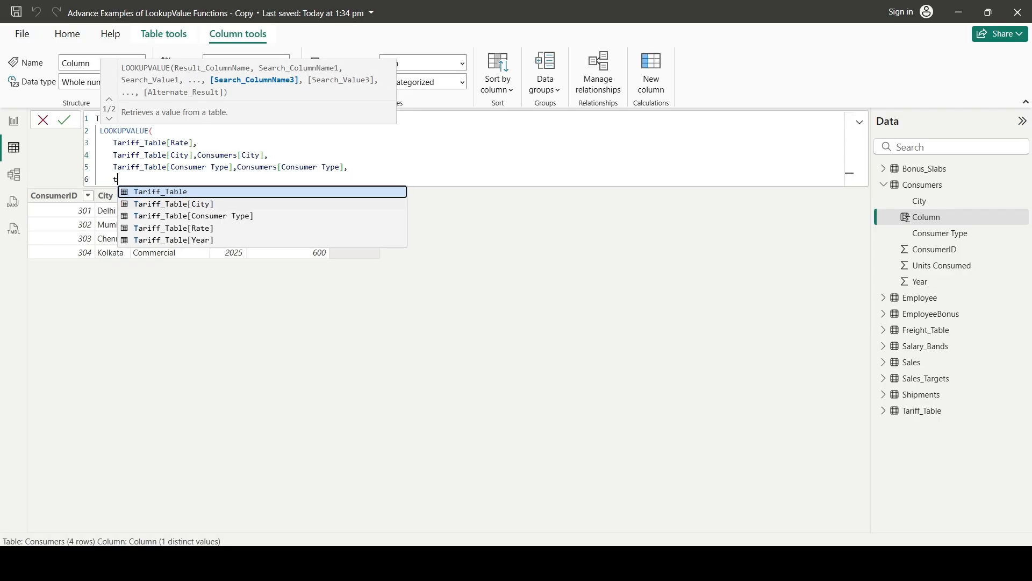
key("Down")
key("Down")
key("Down")
key("Down")
key("Tab")
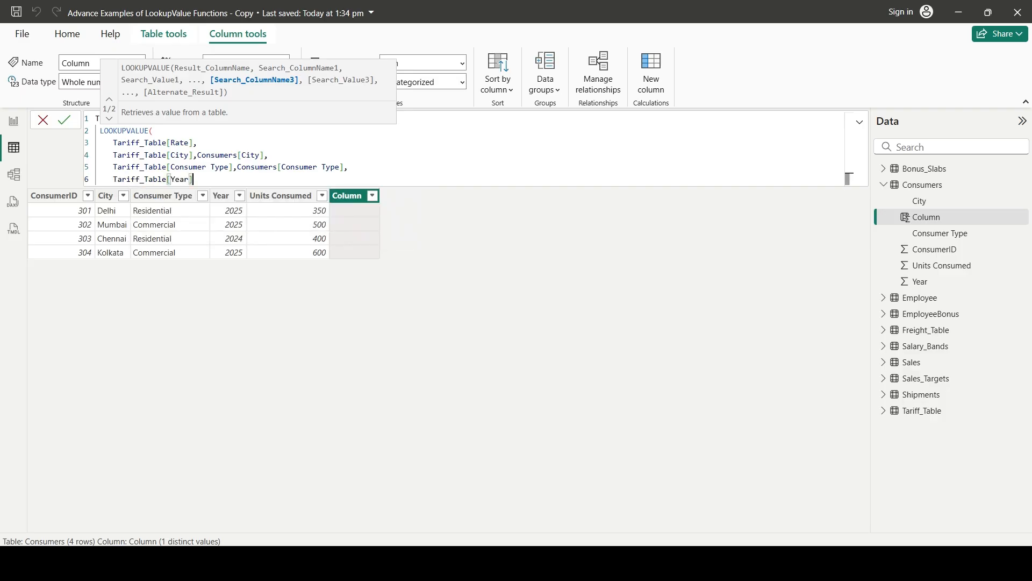
type(",consu")
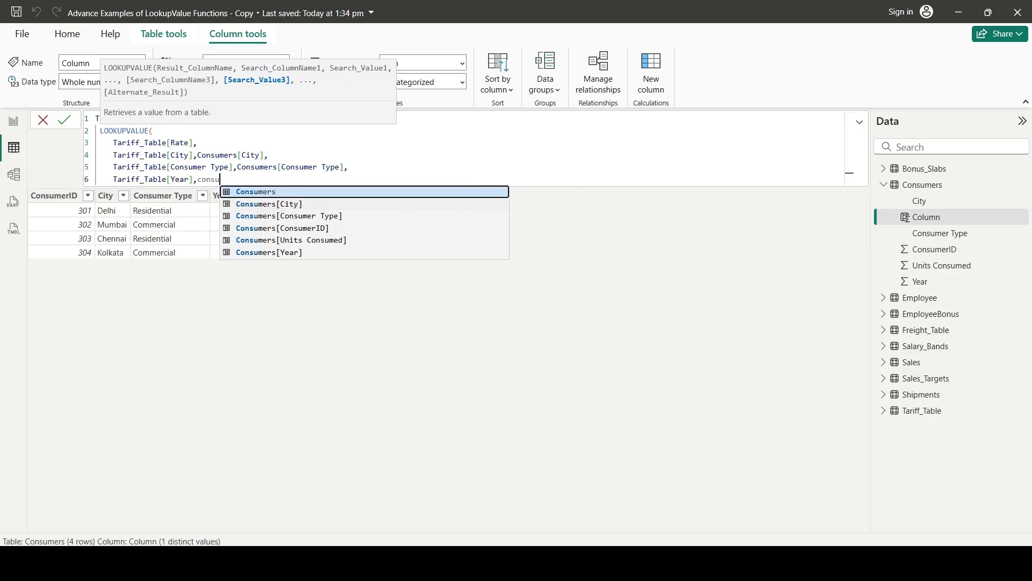
key("Down")
key("Down")
key("Down")
key("Down")
key("Down")
key("Tab")
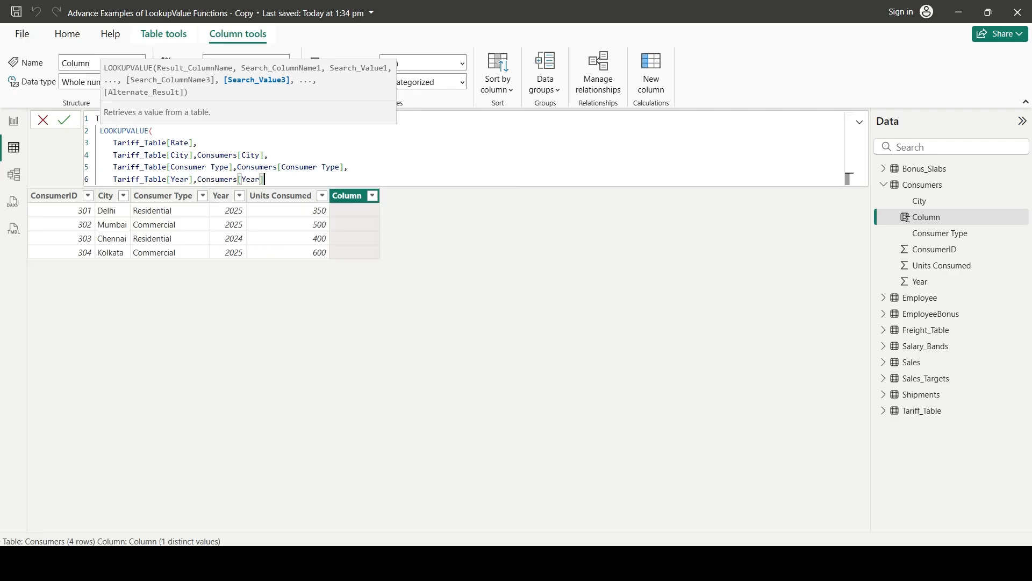
Close the LOOKUPVALUE function with a parenthesis on a new line and commit the Tariff Rate column
key("Return")
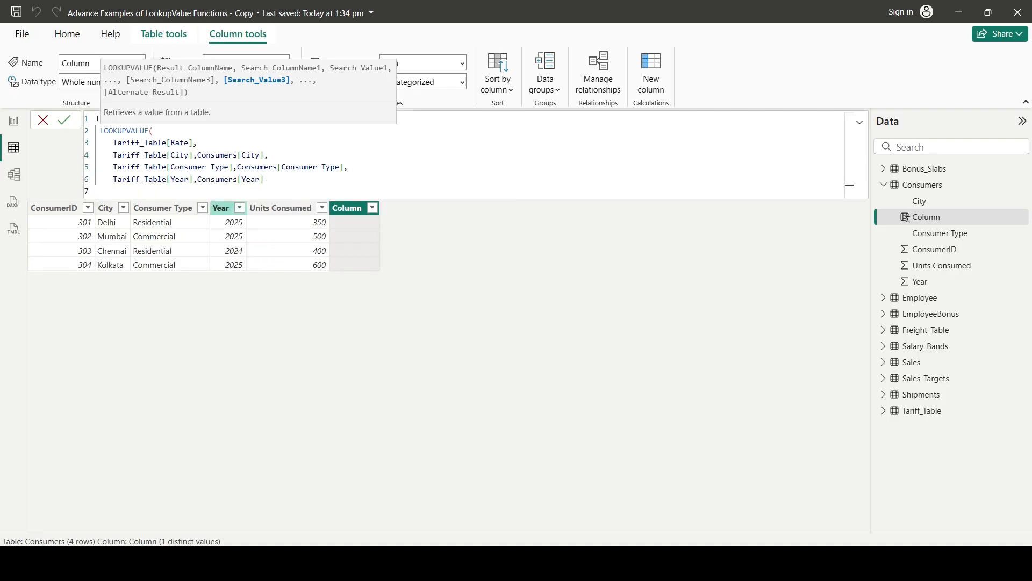
type(")")
key("Return")
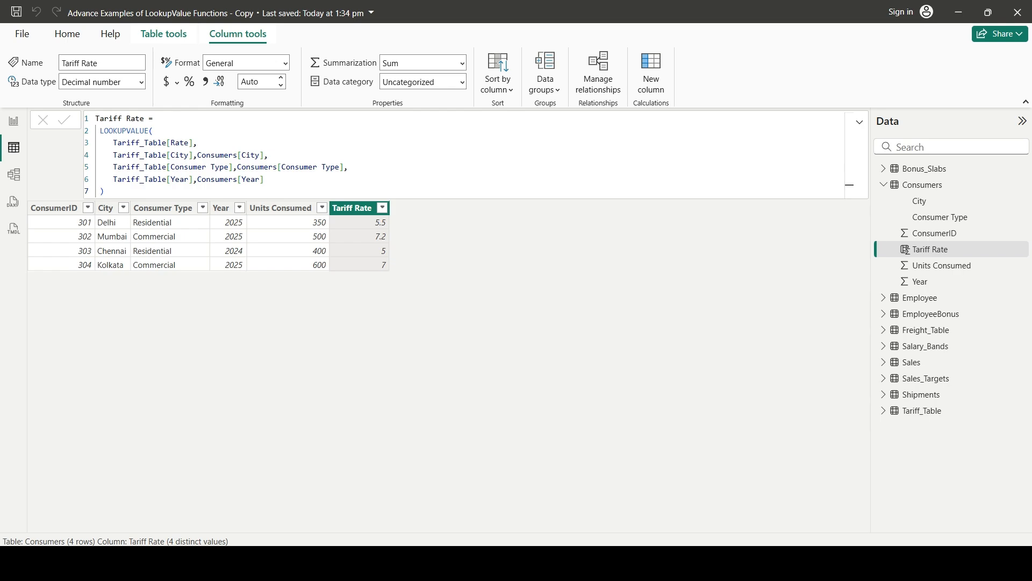
Divide the Tariff Rate formula's result by 100 and format the column as a percentage
left_click(104, 191)
type("/100")
key("Return")
left_click(190, 82)
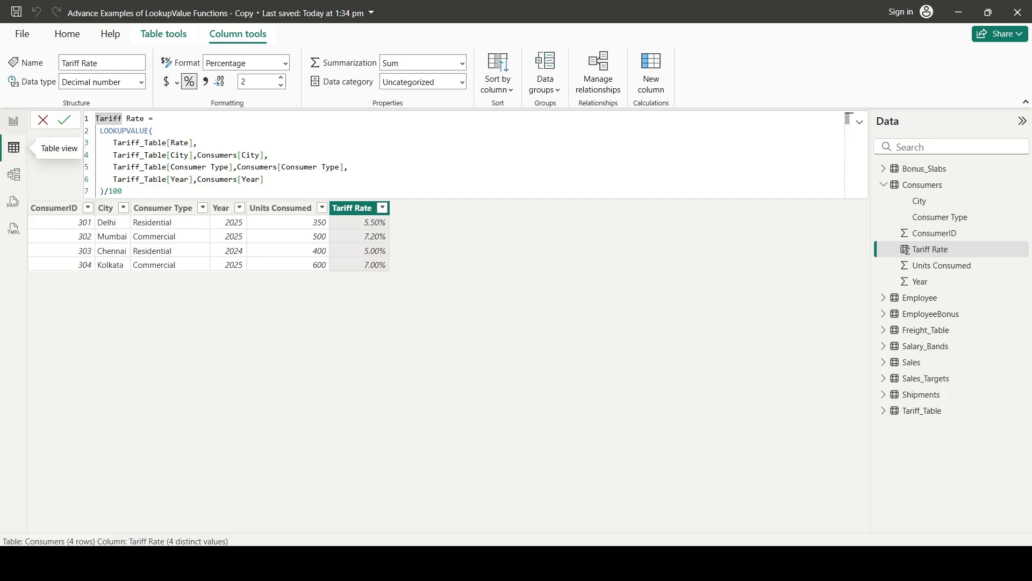
In report view, fill the Example 5 table with City, Consumer Type, Units Consumed, Year and Tariff Rate from Consumers, and nudge it slightly up and left
left_click(13, 120)
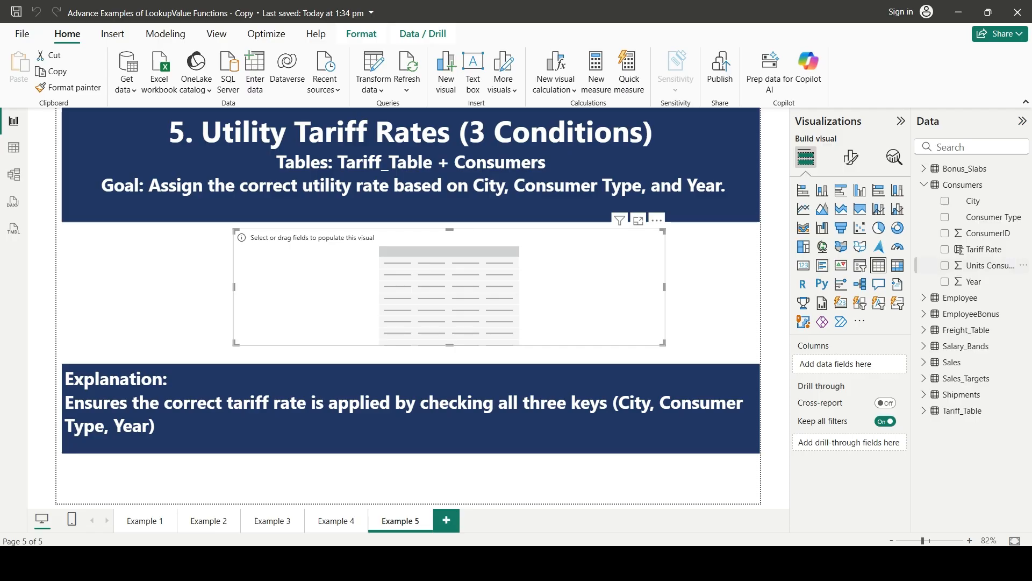
left_click(945, 201)
left_click(945, 216)
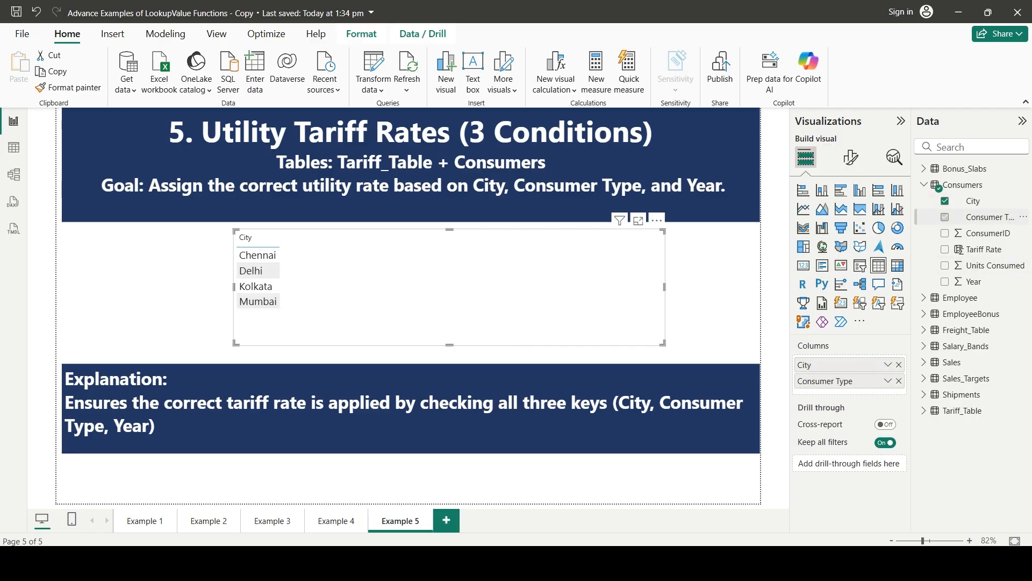
left_click(944, 266)
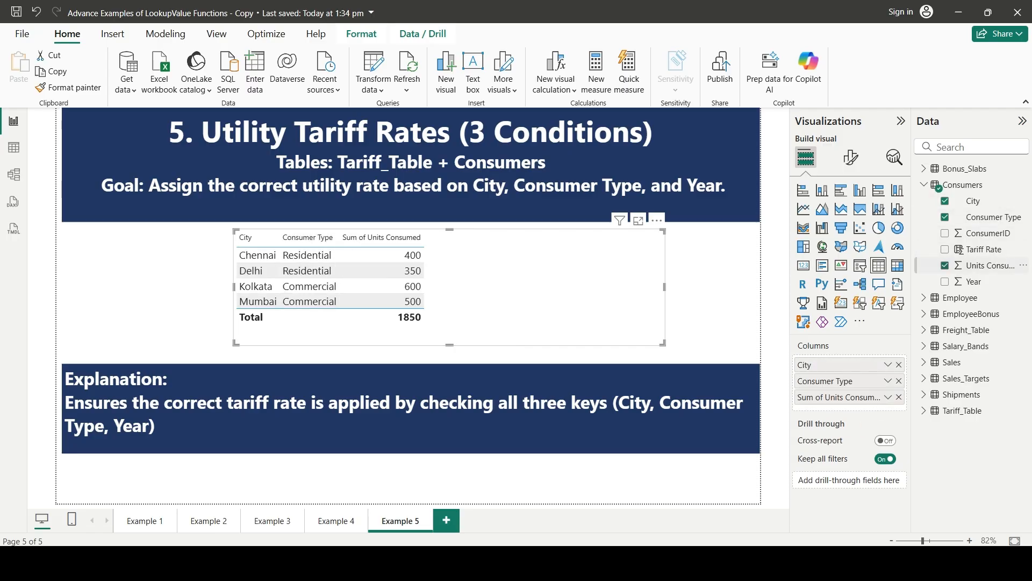
left_click(945, 282)
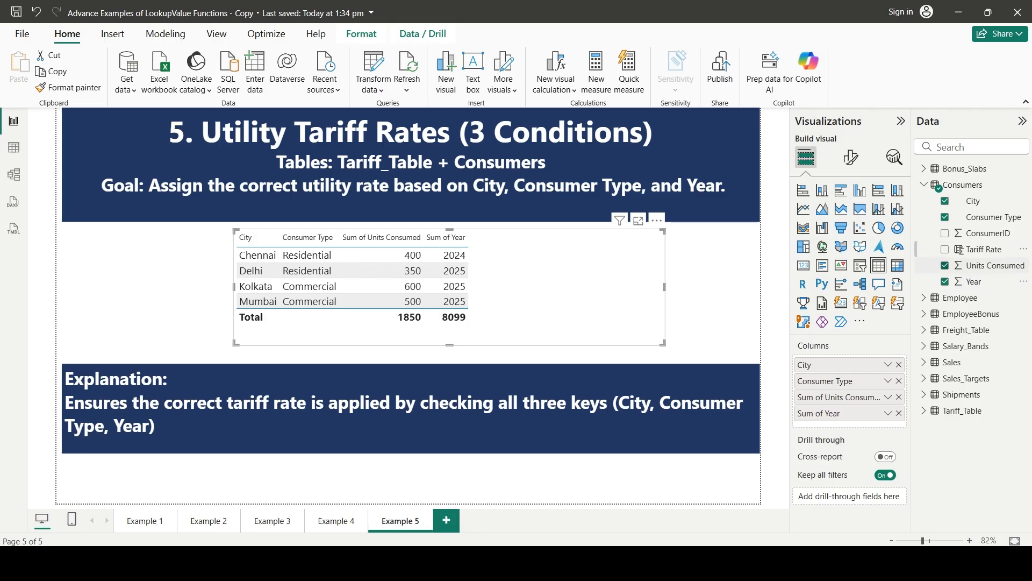
left_click(944, 249)
left_click_drag(591, 290, 570, 284)
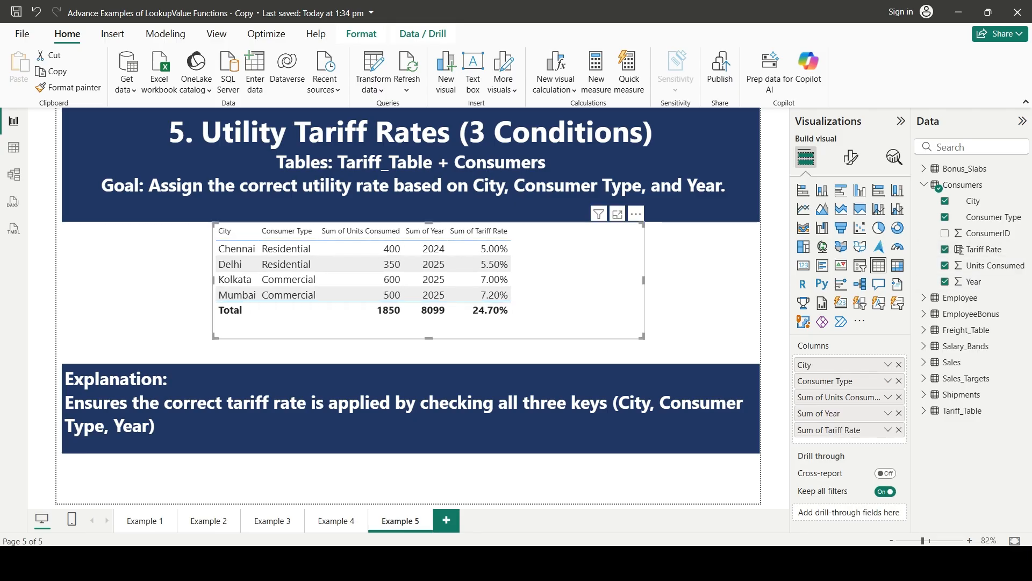
left_click(710, 291)
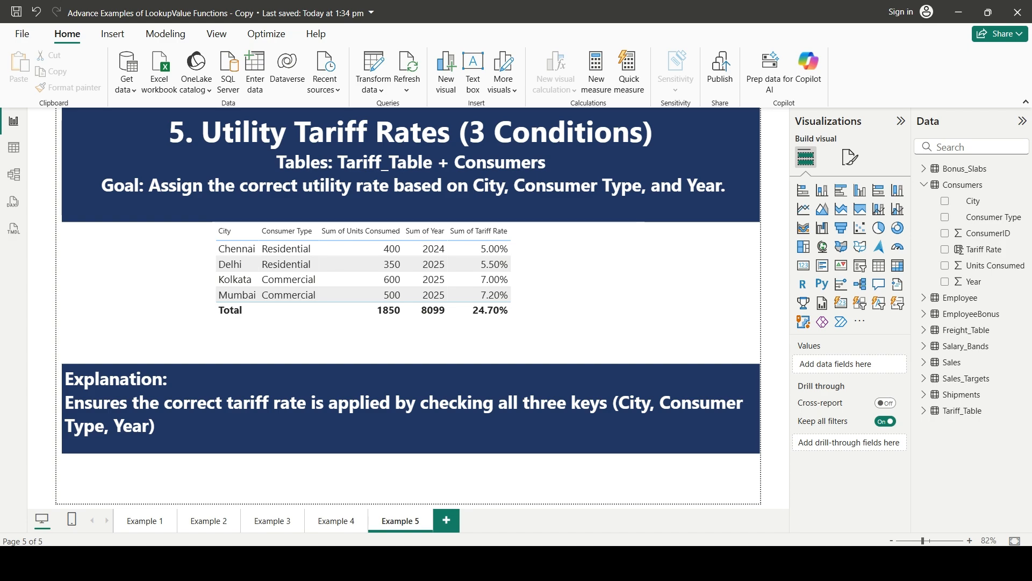